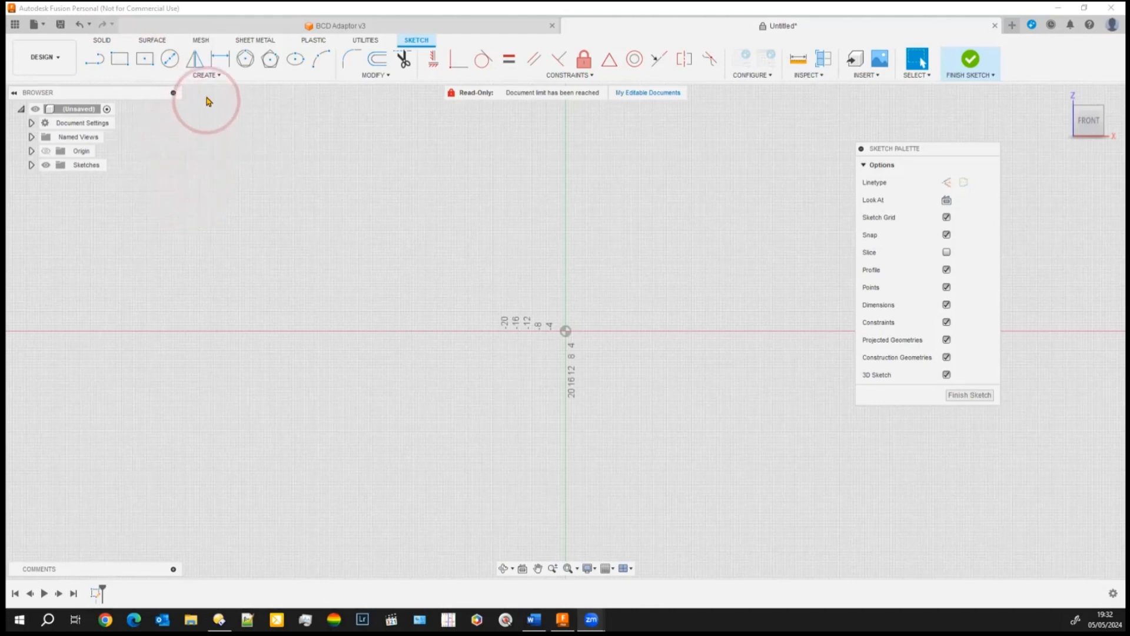
{"action": "left_click", "coordinate": [207, 75]}
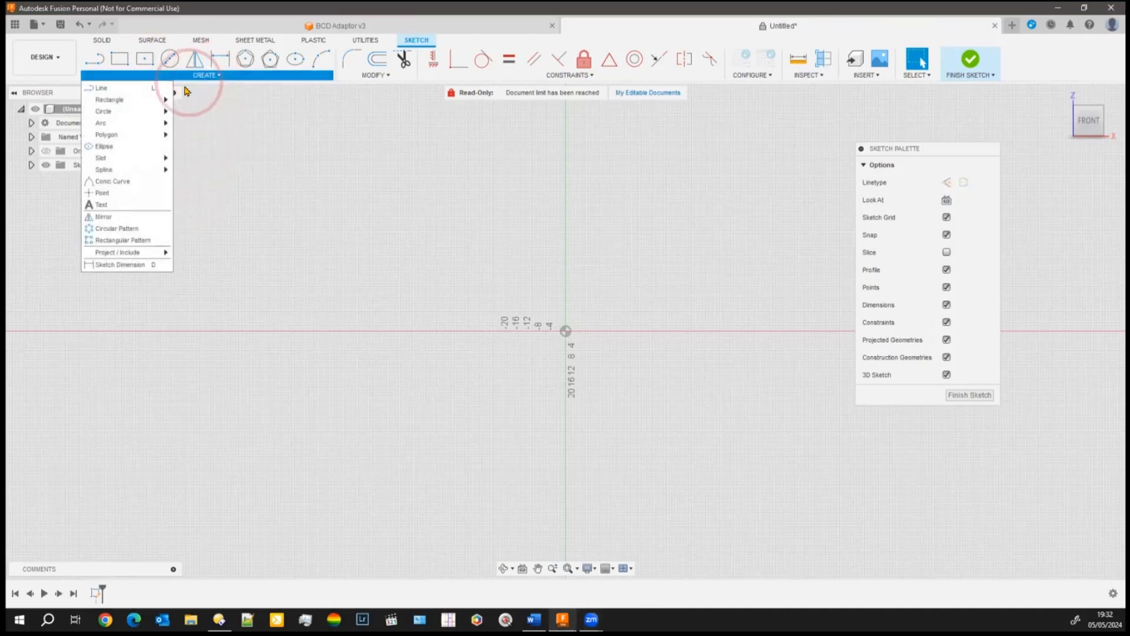
{"action": "mouse_move", "coordinate": [167, 98]}
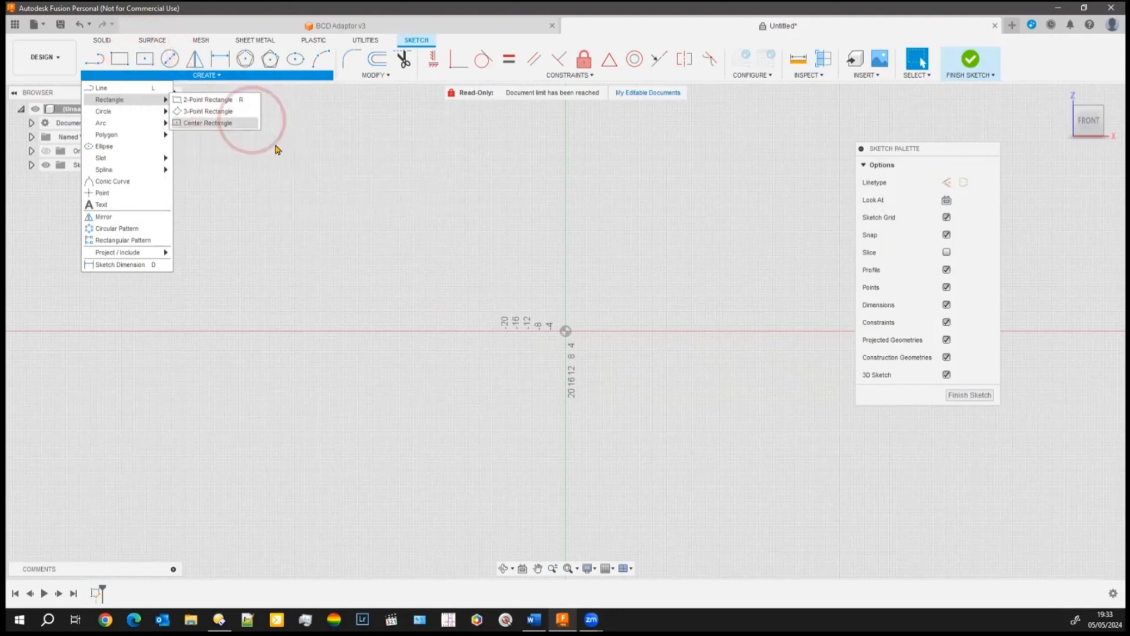
{"action": "key", "text": "Escape"}
{"action": "key", "text": "Escape"}
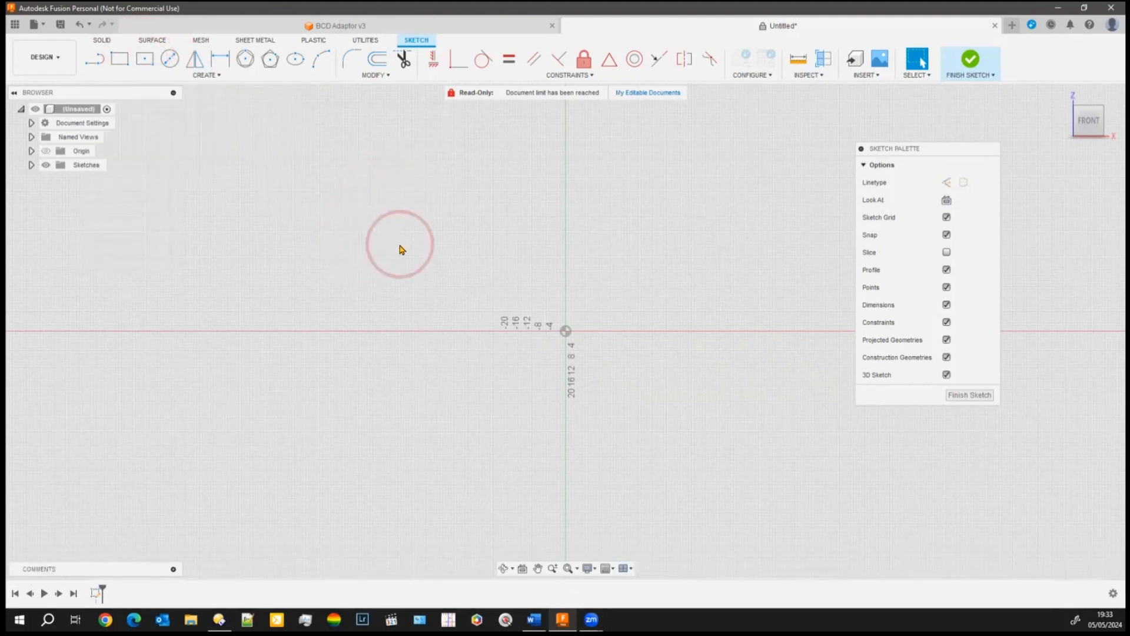
{"action": "key", "text": "r"}
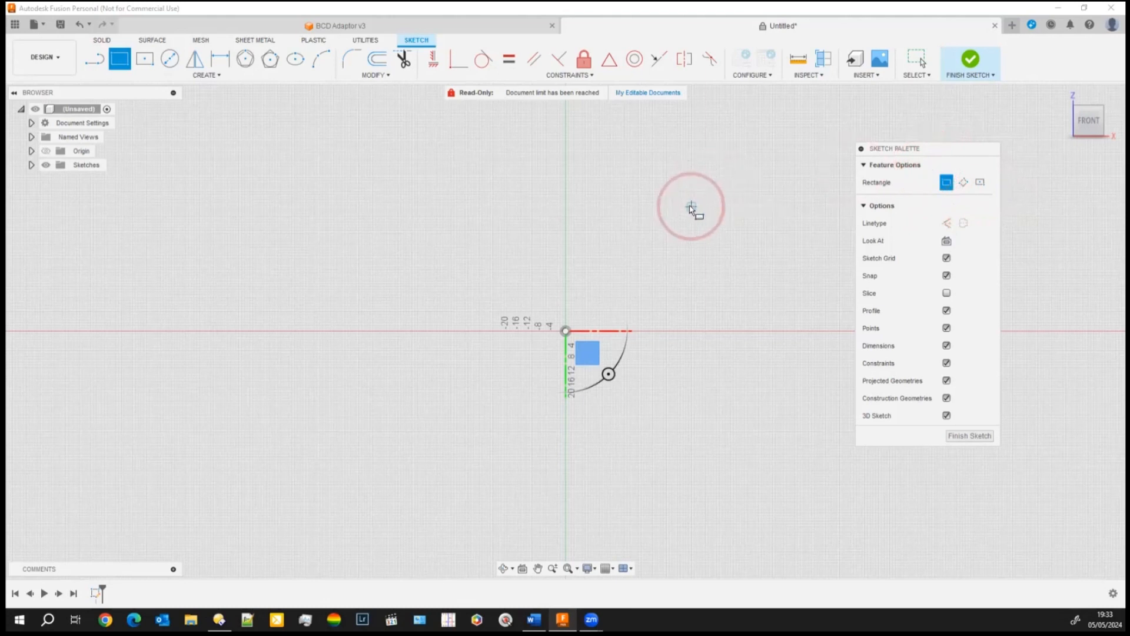
{"action": "key", "text": "Escape"}
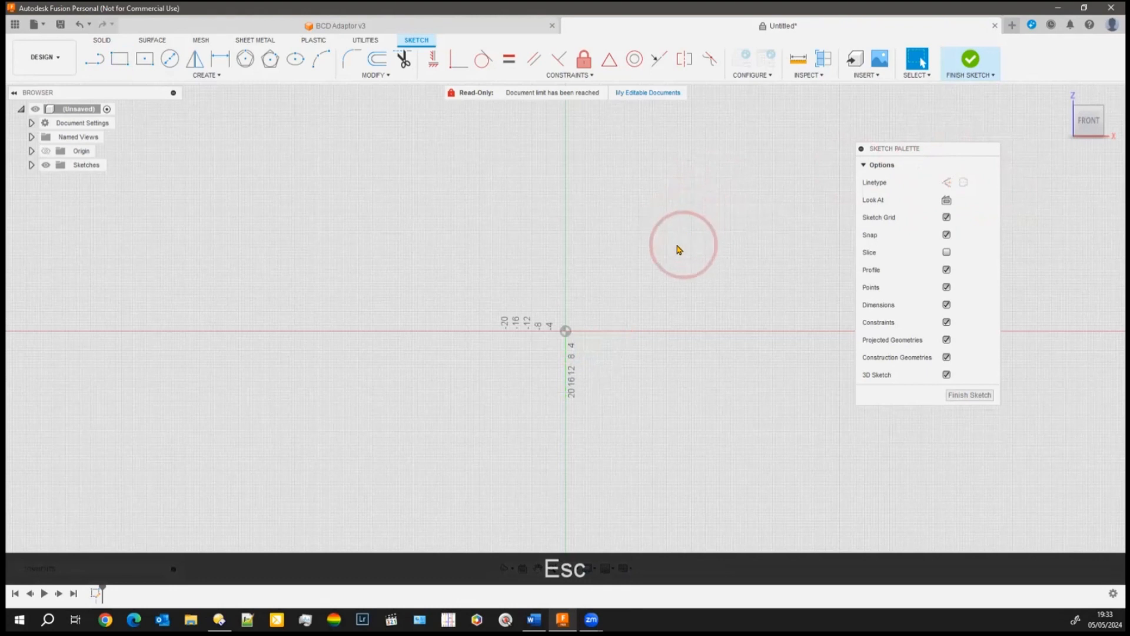
Step: Sketch a trial two-point rectangle about 55 × 25 mm from the vertical axis above the origin, and undo it
{"action": "key", "text": "r"}
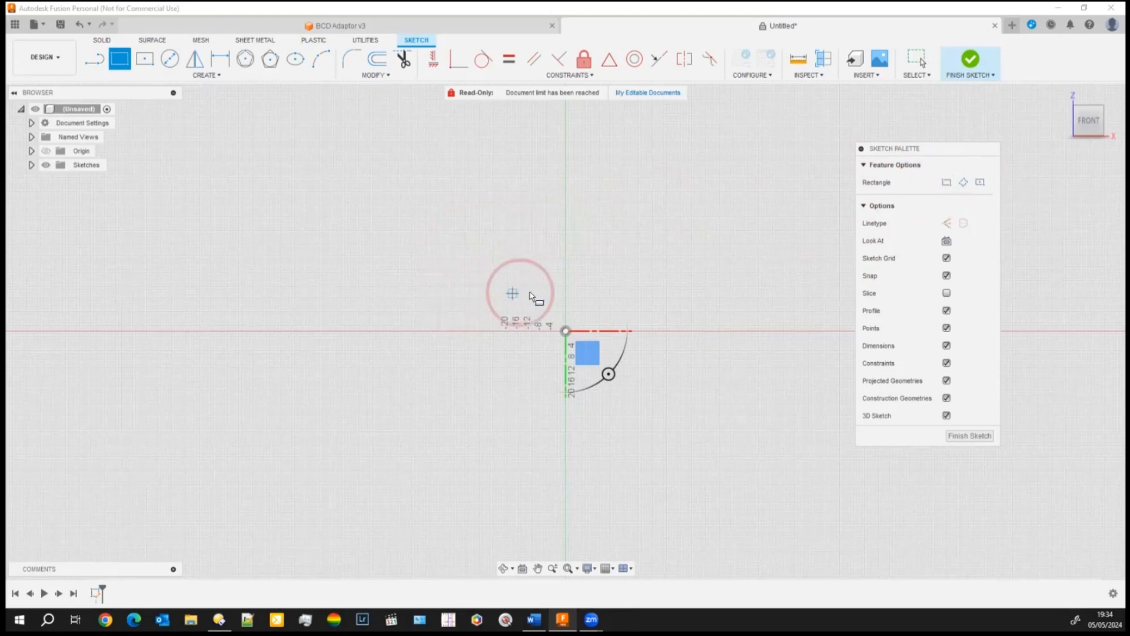
{"action": "left_click", "coordinate": [567, 286]}
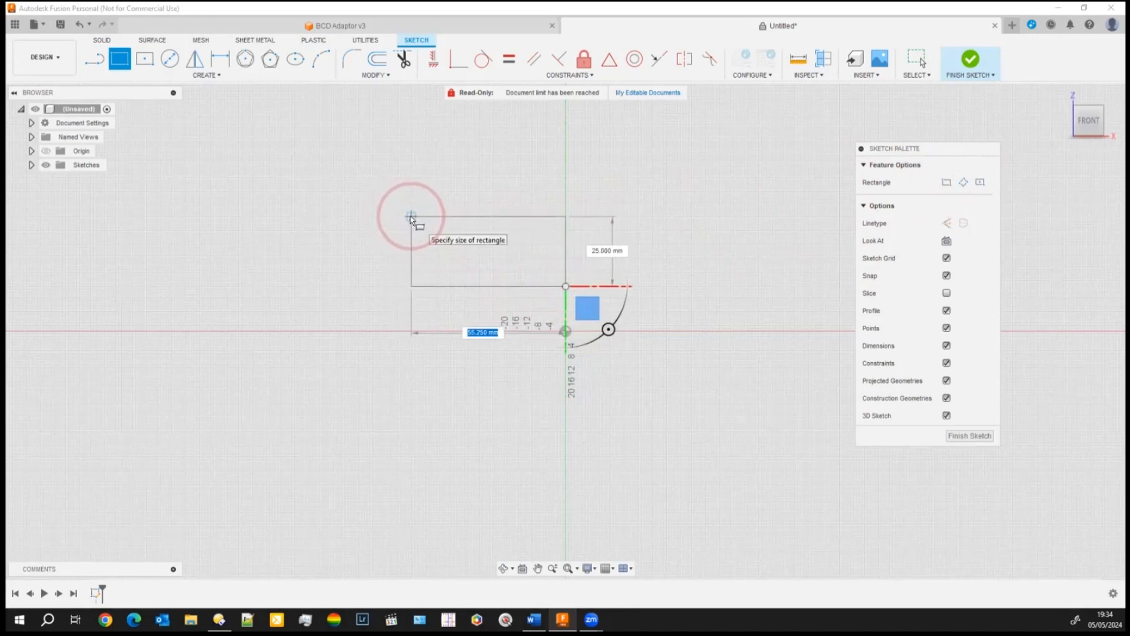
{"action": "left_click", "coordinate": [410, 216]}
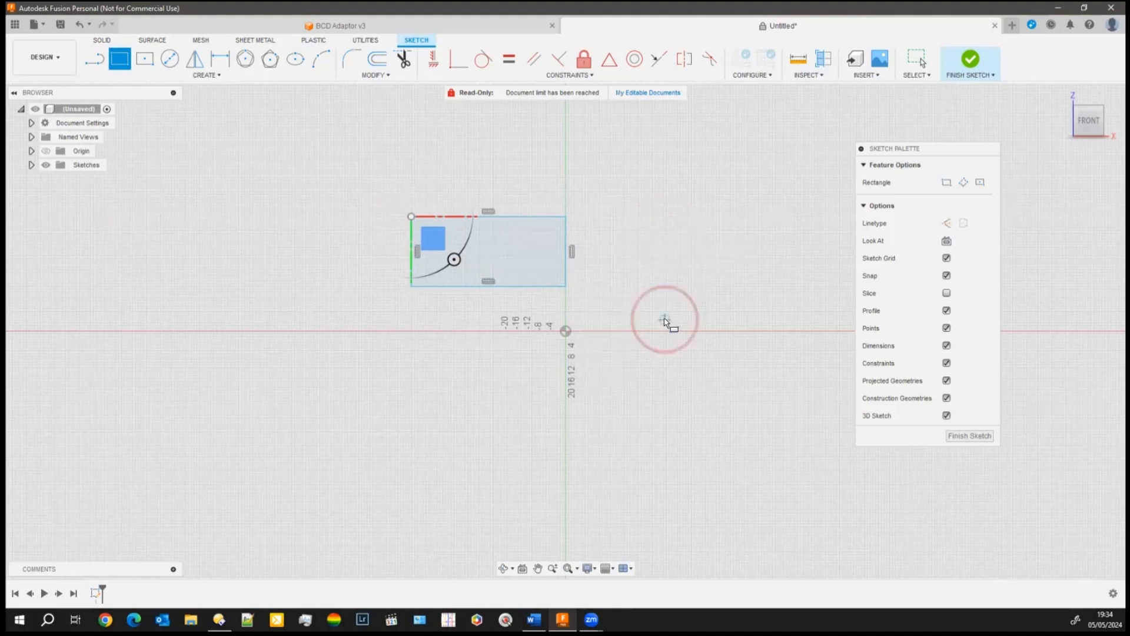
{"action": "key", "text": "ctrl+z"}
{"action": "key", "text": "ctrl+z"}
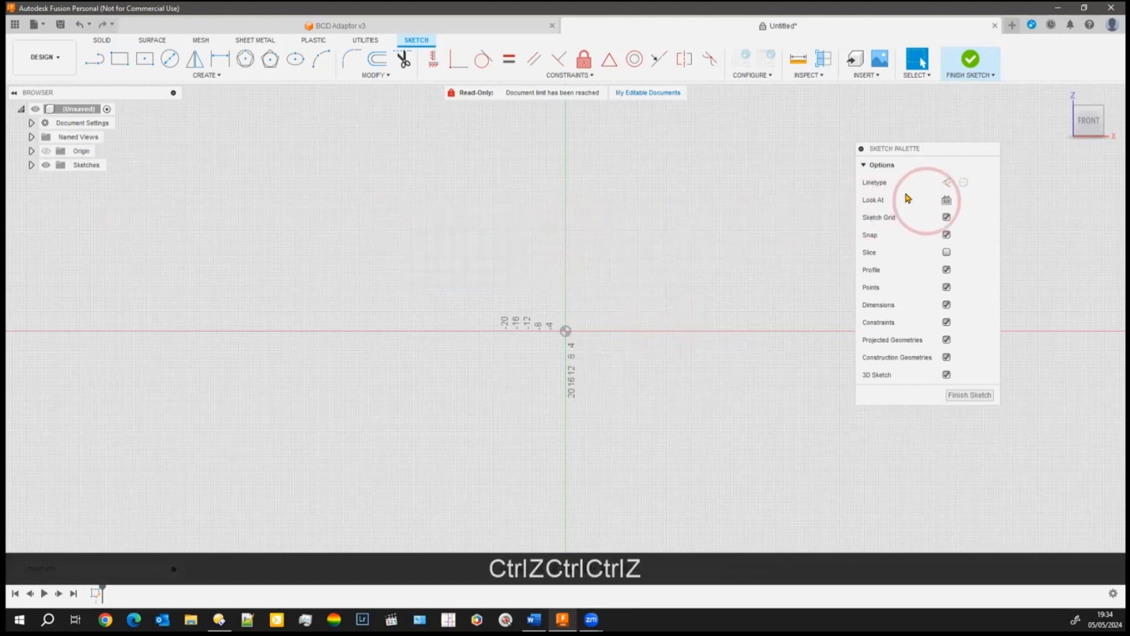
Step: Sketch another two-point rectangle about 54.5 × 24 mm with its first corner on the vertical axis, and undo it
{"action": "key", "text": "r"}
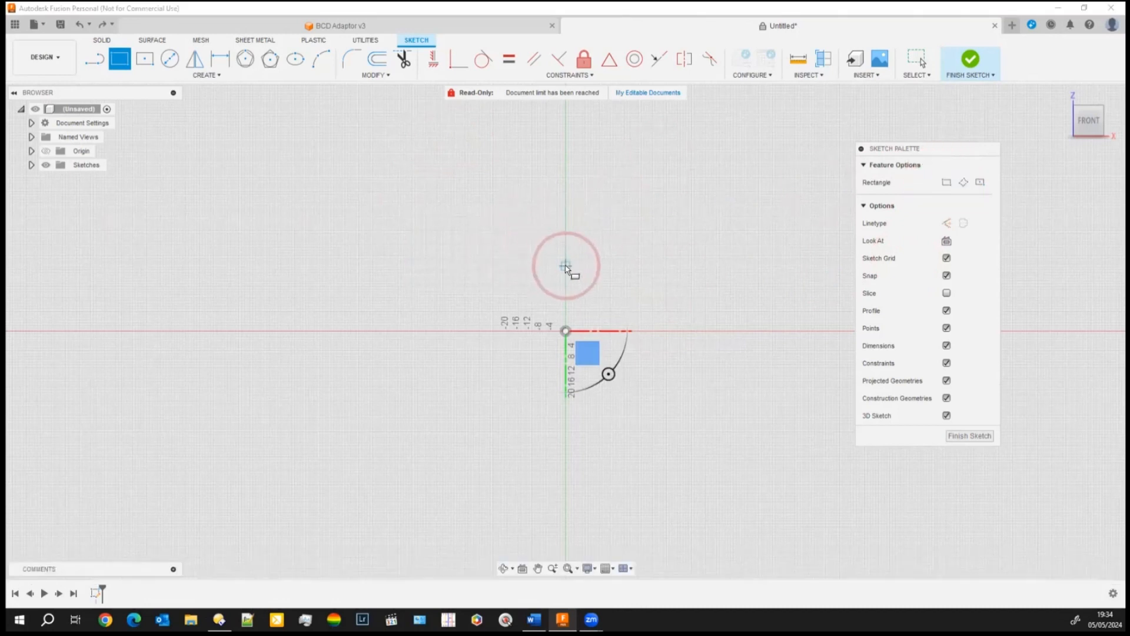
{"action": "left_click", "coordinate": [566, 267]}
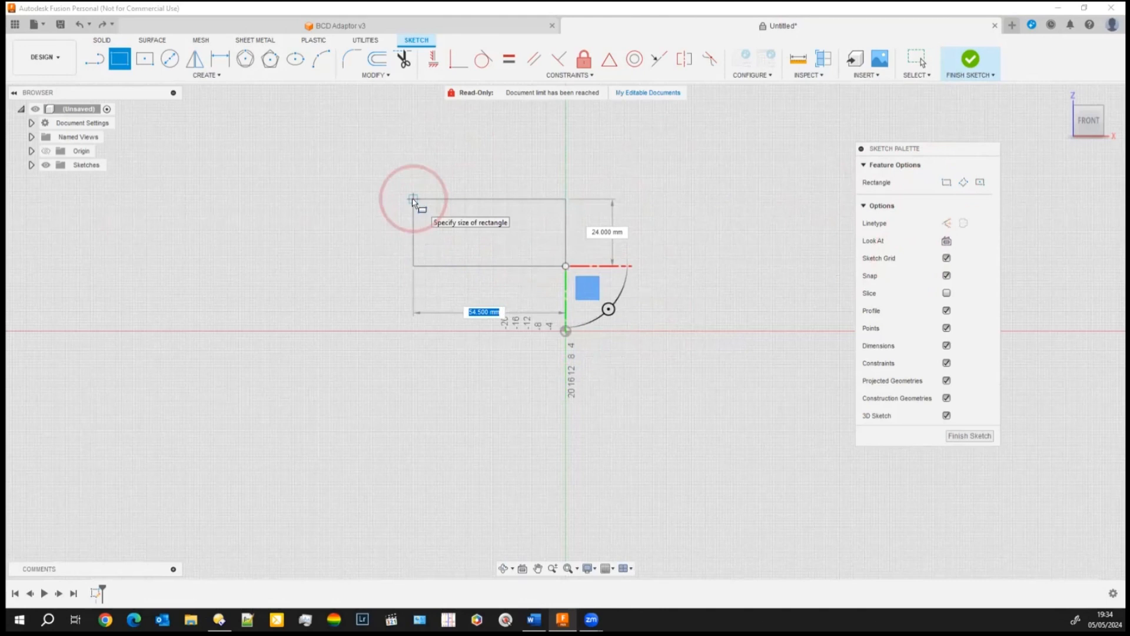
{"action": "left_click", "coordinate": [412, 200]}
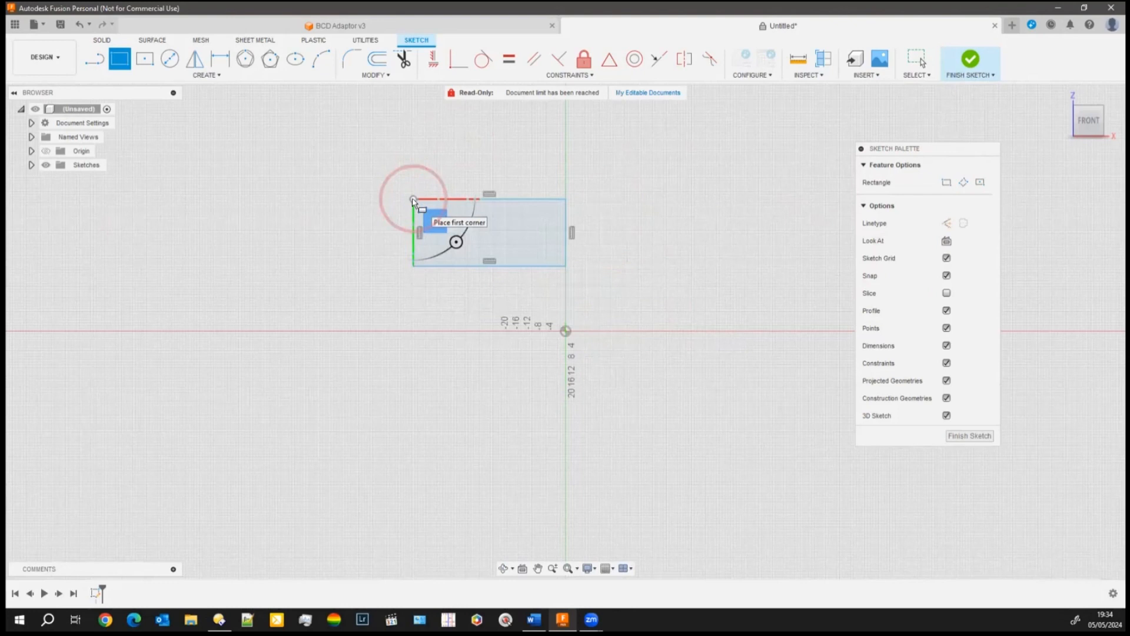
{"action": "key", "text": "ctrl+z"}
{"action": "key", "text": "ctrl+z"}
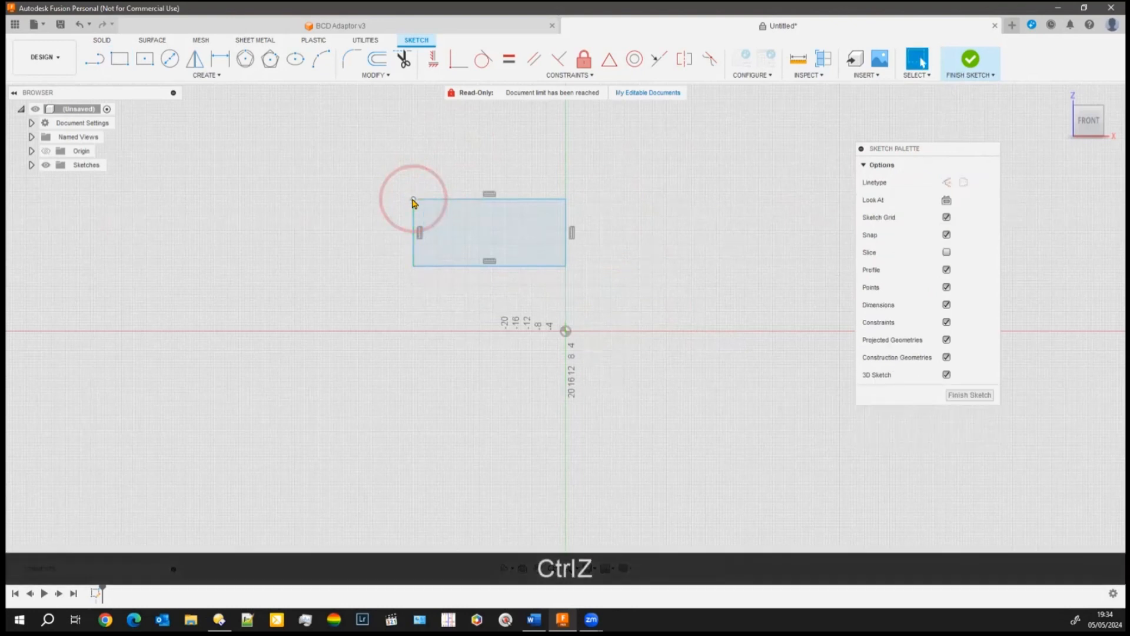
Step: Draw a two-point rectangle 50 mm wide and 30 mm high, up and to the left of the origin
{"action": "key", "text": "r"}
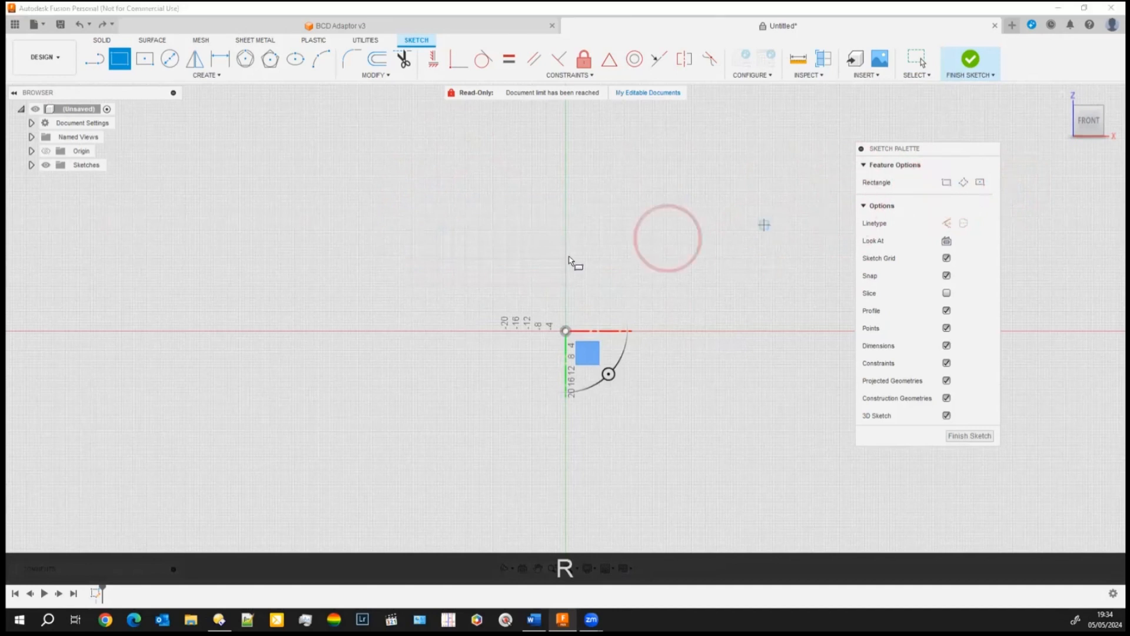
{"action": "left_click", "coordinate": [527, 266]}
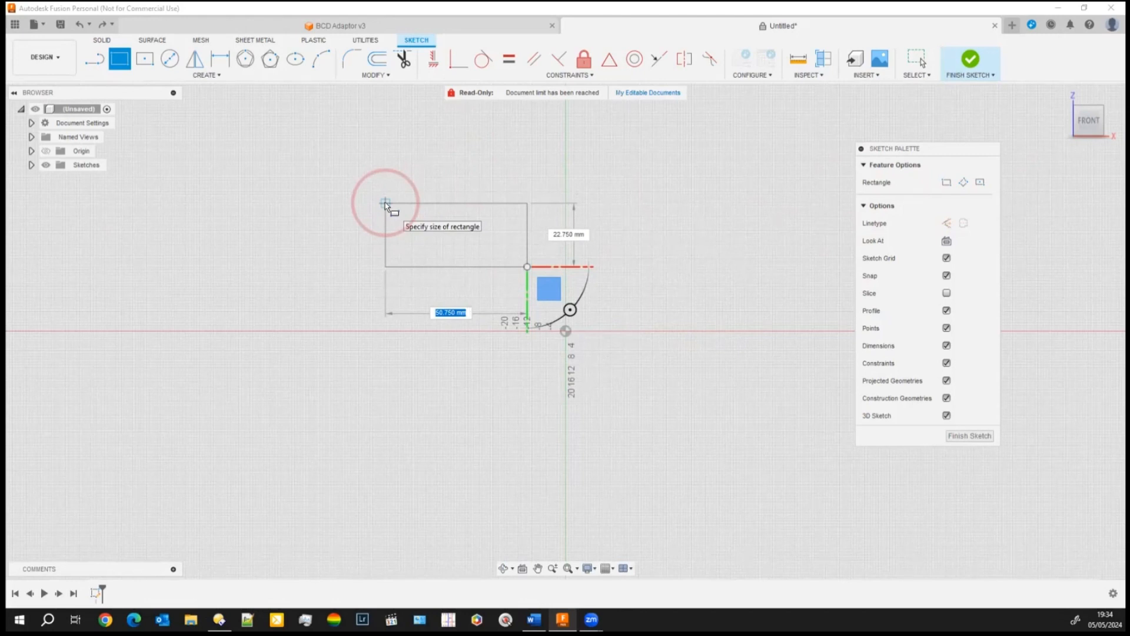
{"action": "type", "text": "50"}
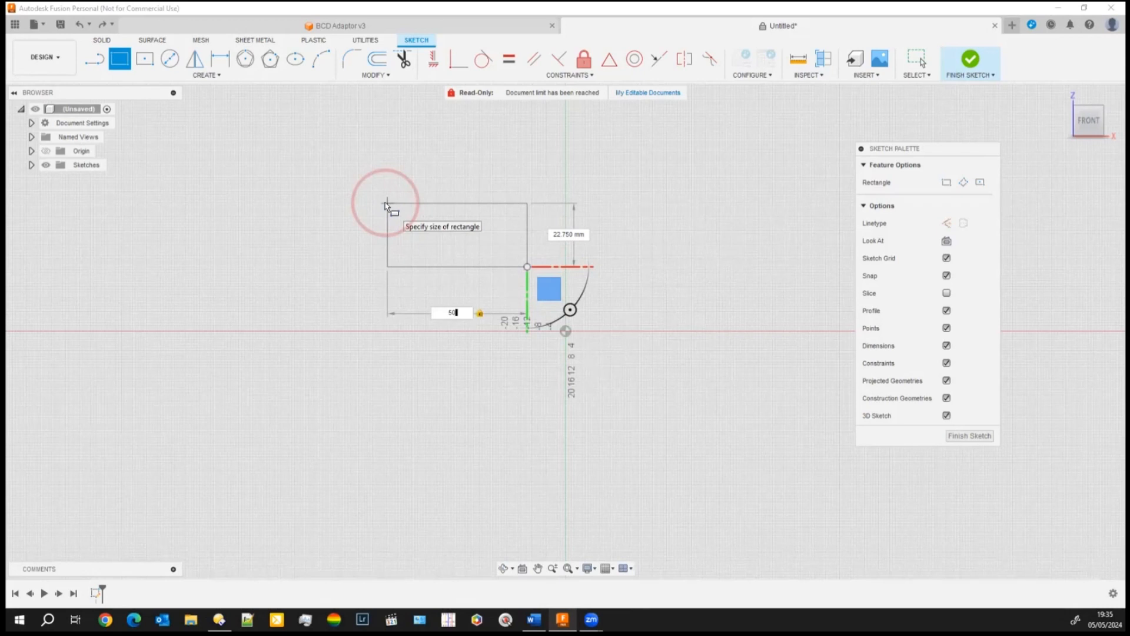
{"action": "key", "text": "Tab"}
{"action": "type", "text": "30"}
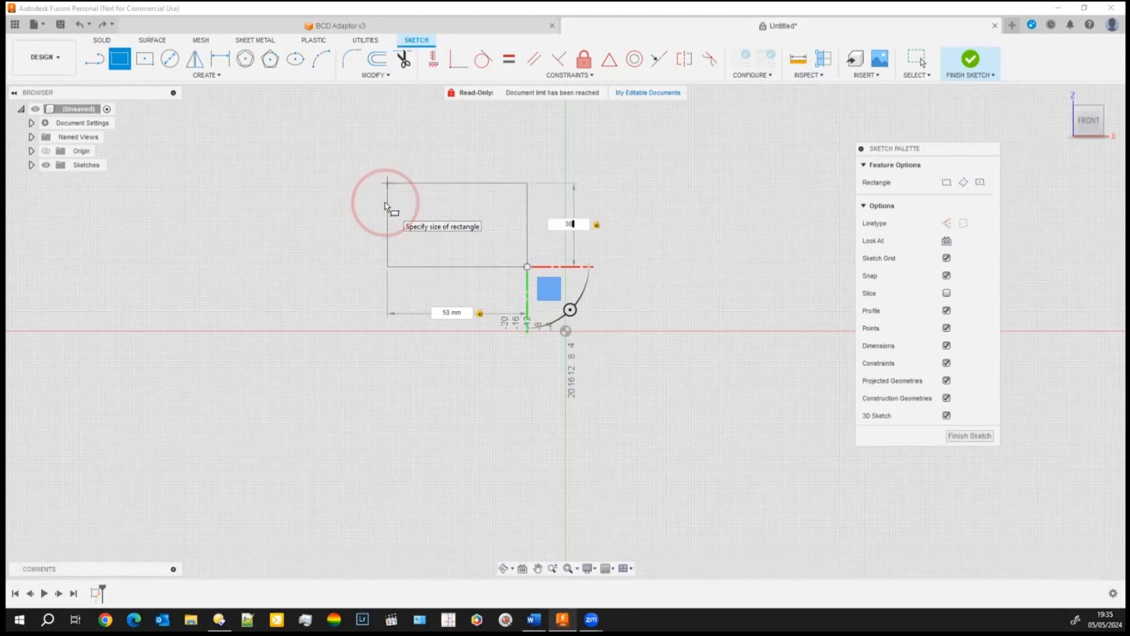
{"action": "key", "text": "Return"}
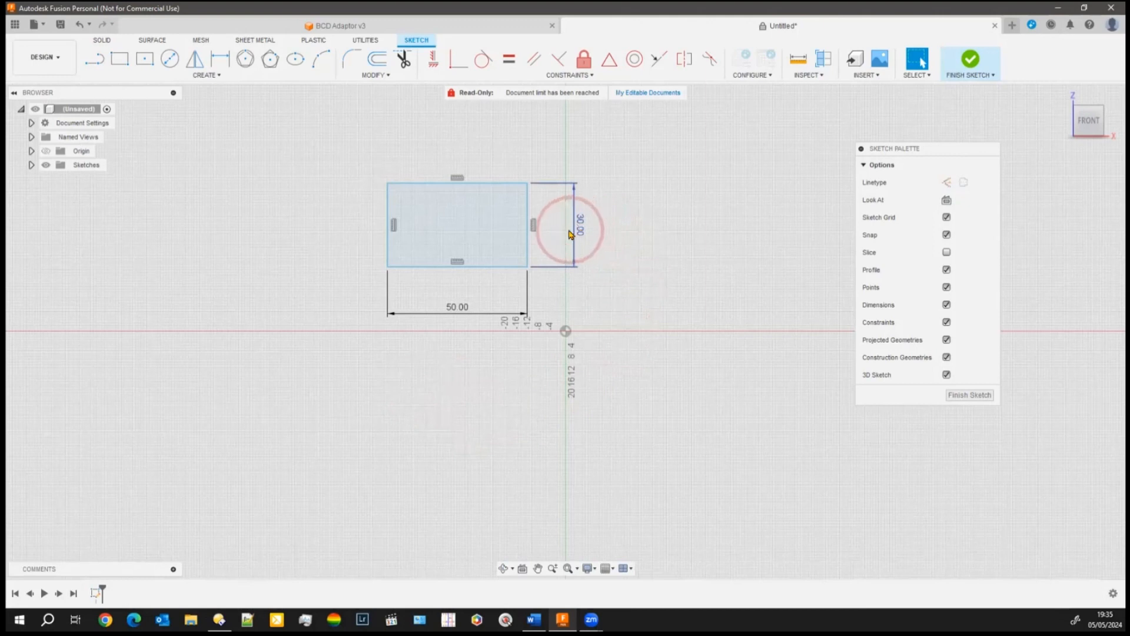
Step: Move the 30 mm height dimension closer to the rectangle, and undo the rectangle with its dimensions
{"action": "left_click", "coordinate": [574, 225]}
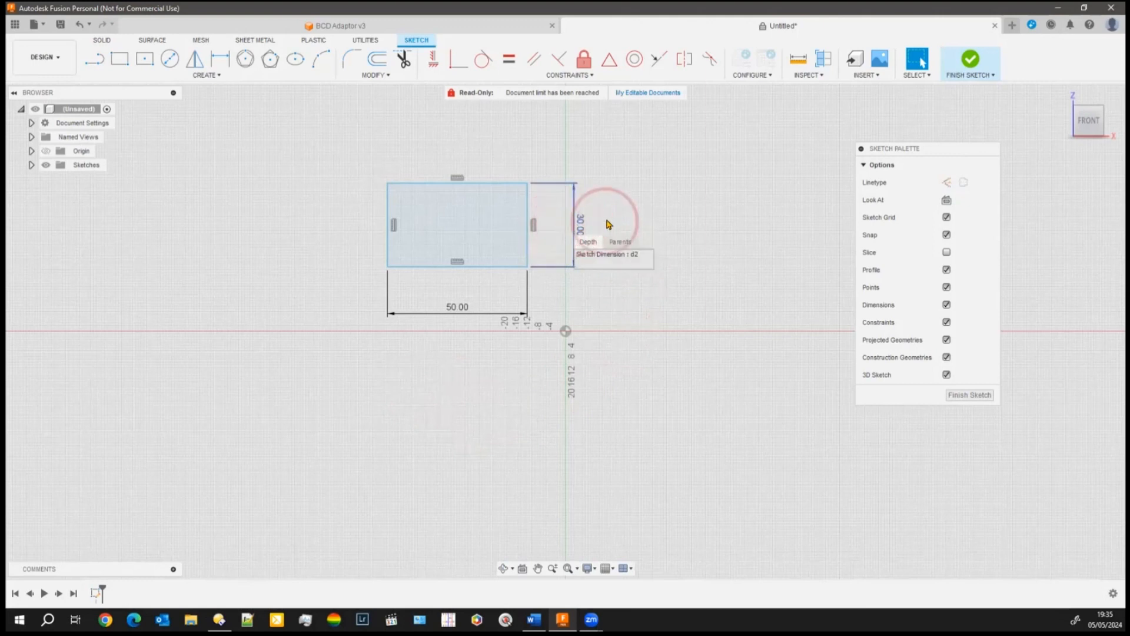
{"action": "key", "text": "Escape"}
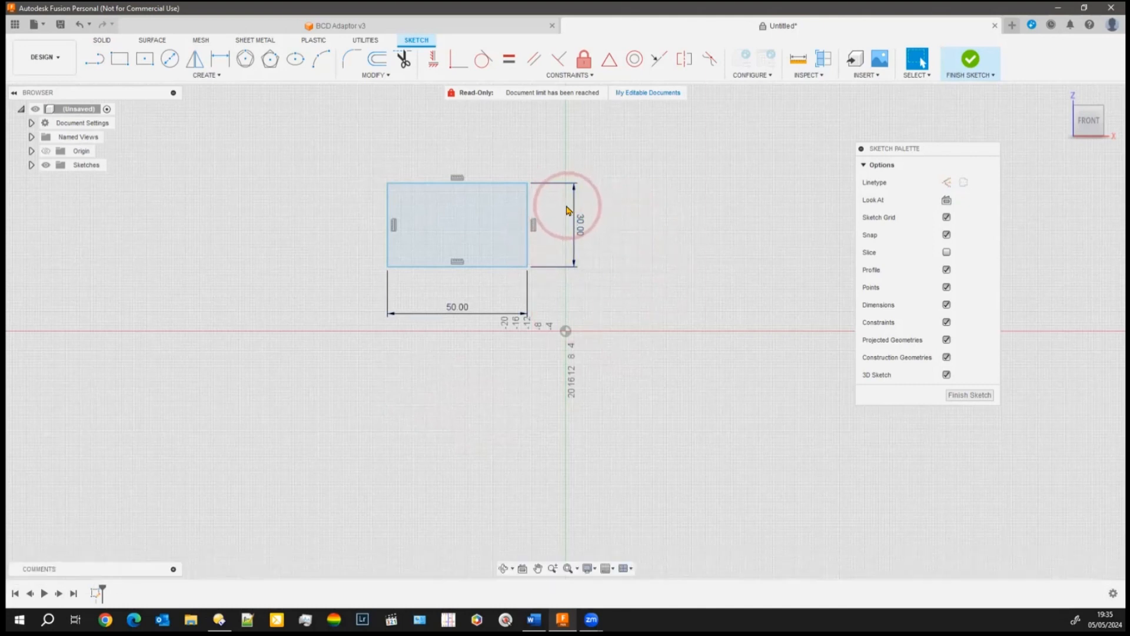
{"action": "key", "text": "F3"}
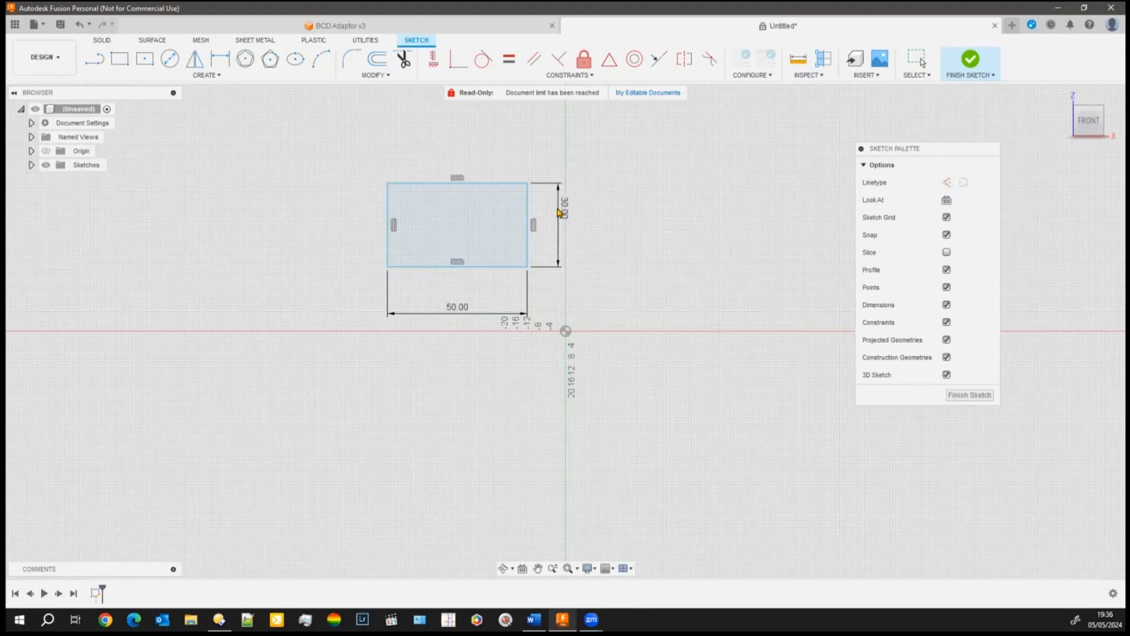
{"action": "key", "text": "Escape"}
{"action": "key", "text": "ctrl+z"}
{"action": "key", "text": "ctrl+z"}
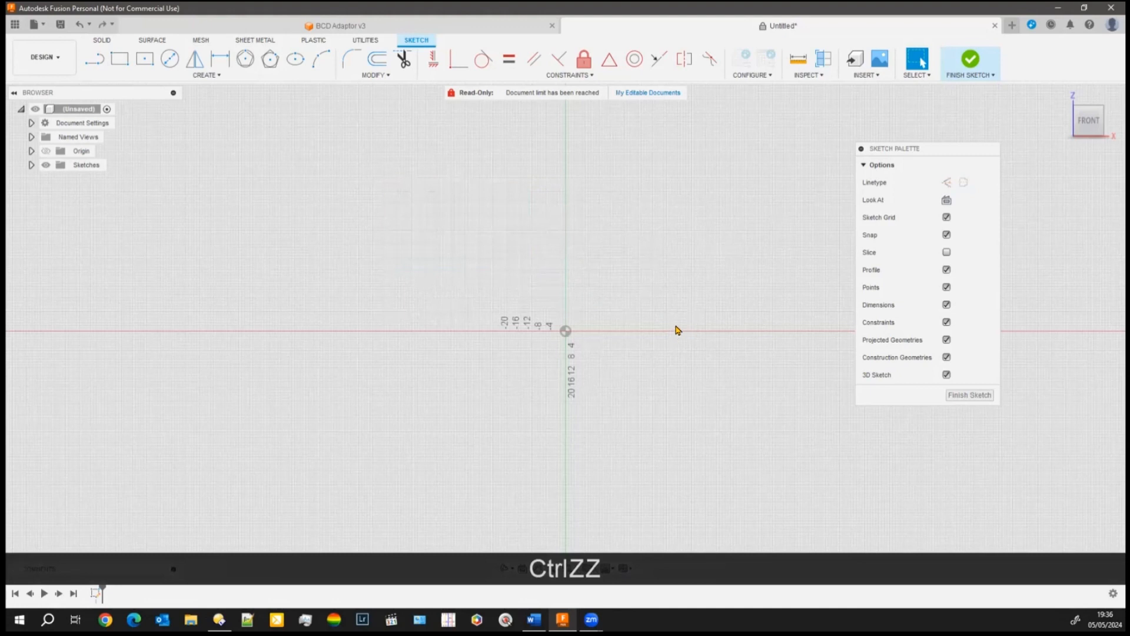
Step: Sketch a two-point rectangle about 58 × 24 mm with its lower right corner on the vertical axis above the origin
{"action": "key", "text": "r"}
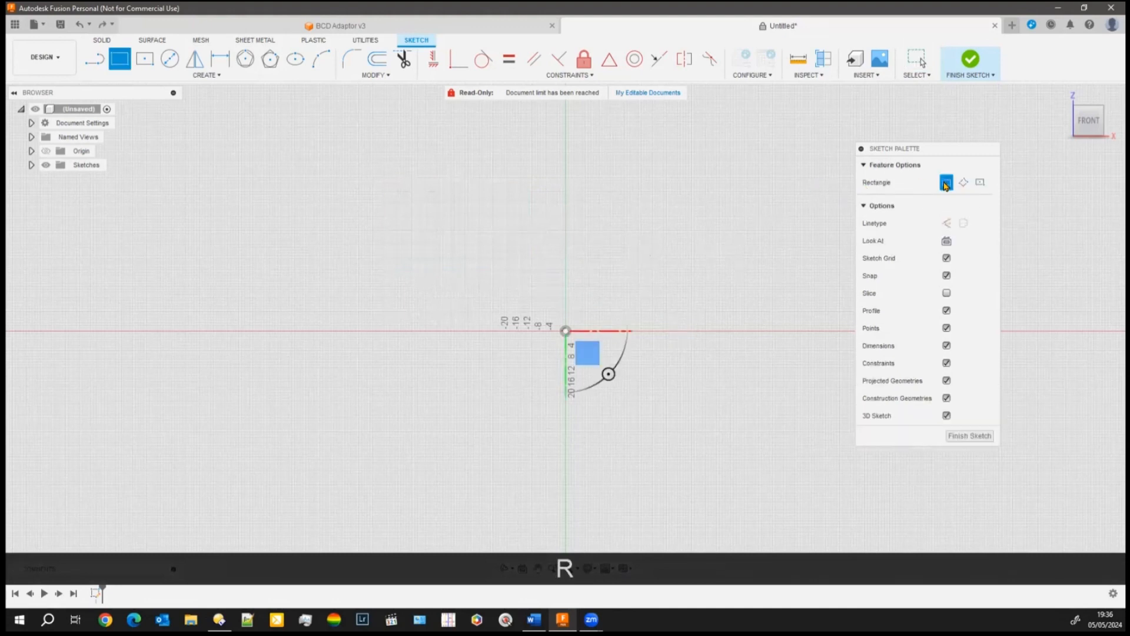
{"action": "left_click", "coordinate": [565, 265]}
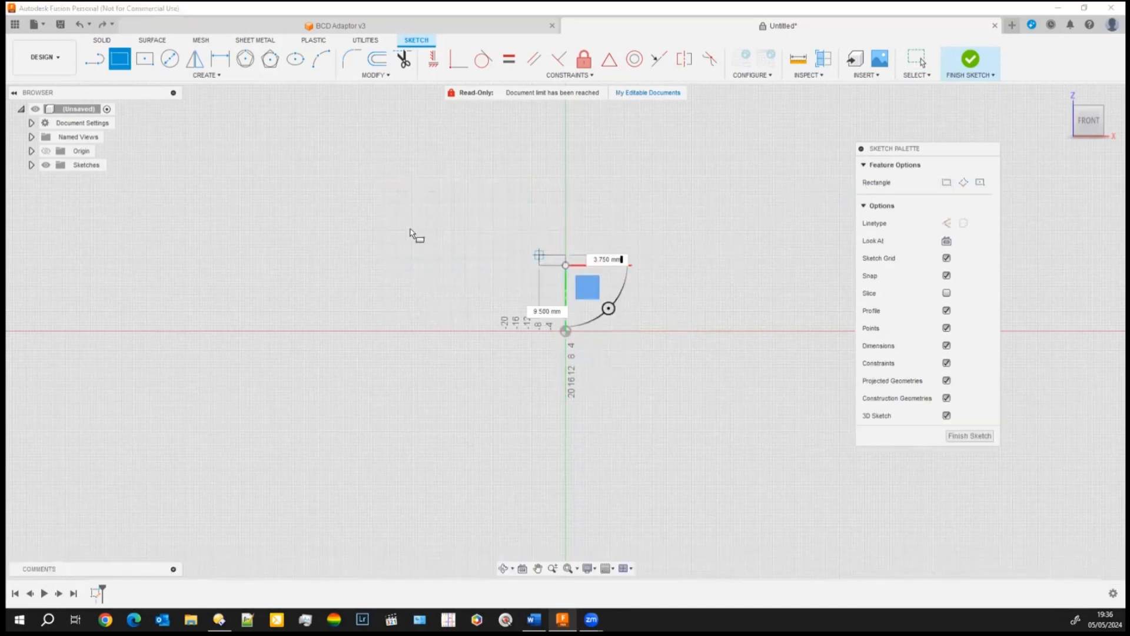
{"action": "left_click", "coordinate": [402, 200]}
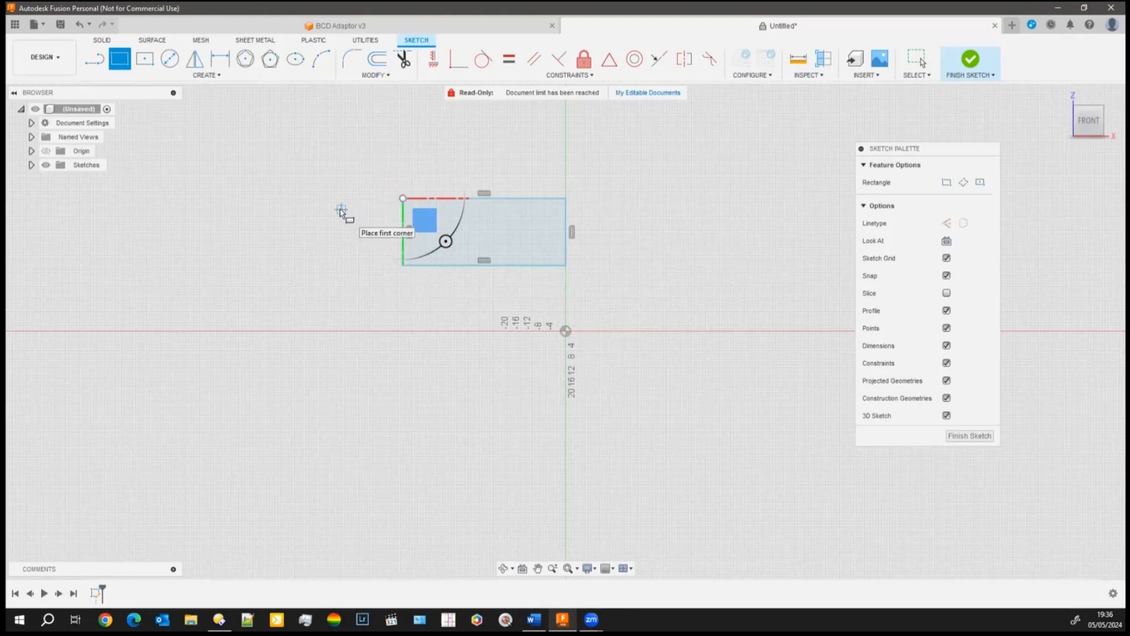
Step: Dimension the rectangle's top edge at 60 mm, placing the dimension above the rectangle
{"action": "left_click", "coordinate": [218, 61]}
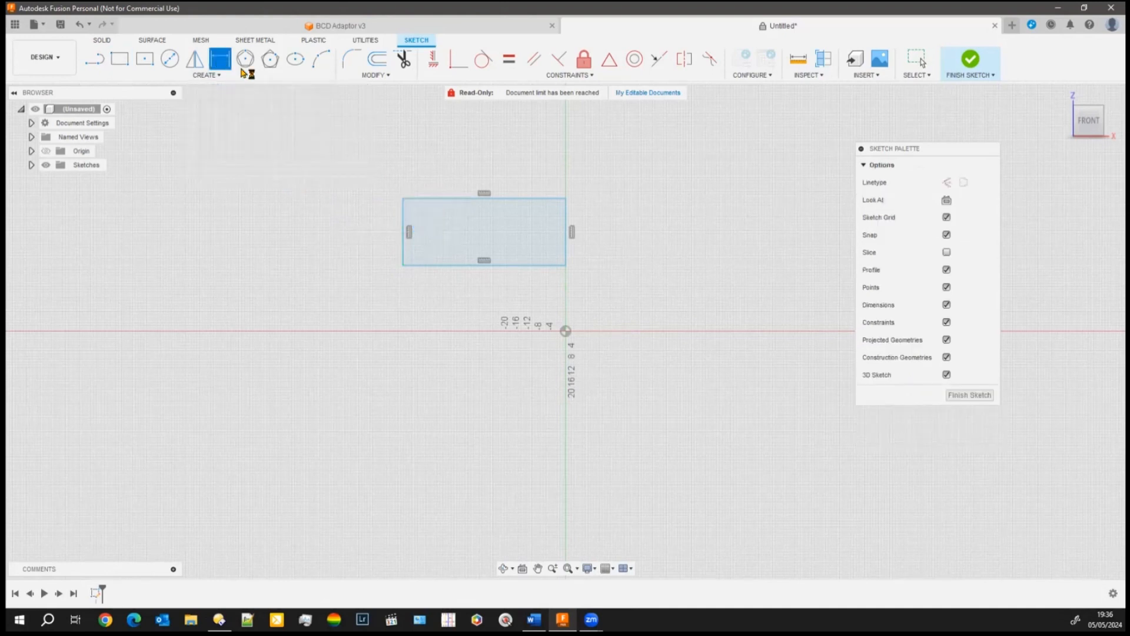
{"action": "left_click", "coordinate": [500, 199]}
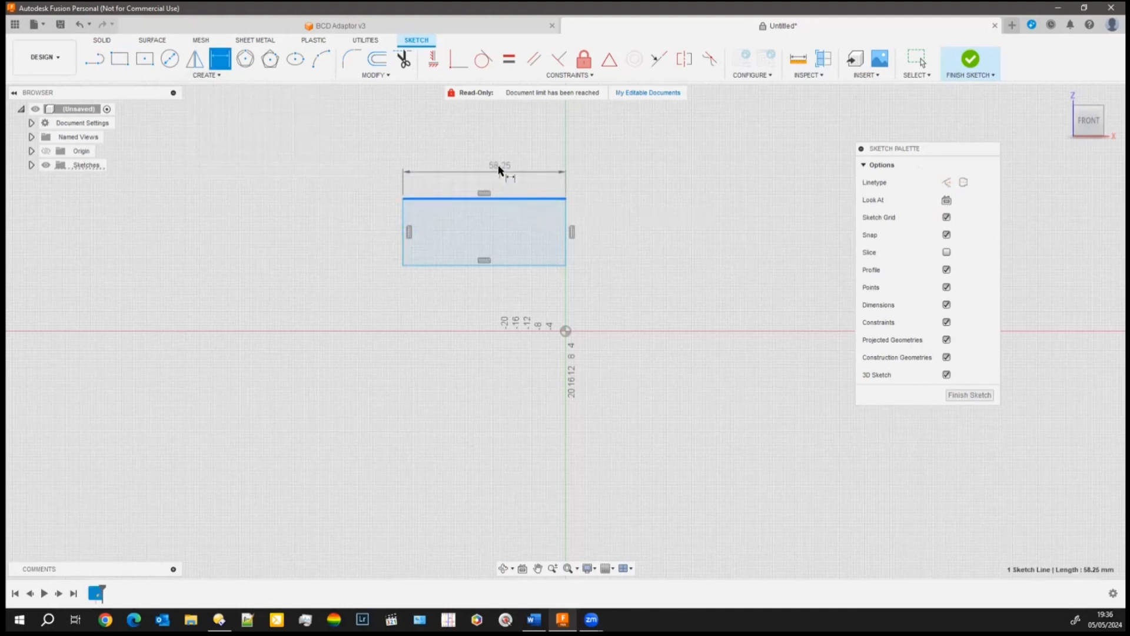
{"action": "left_click", "coordinate": [482, 165]}
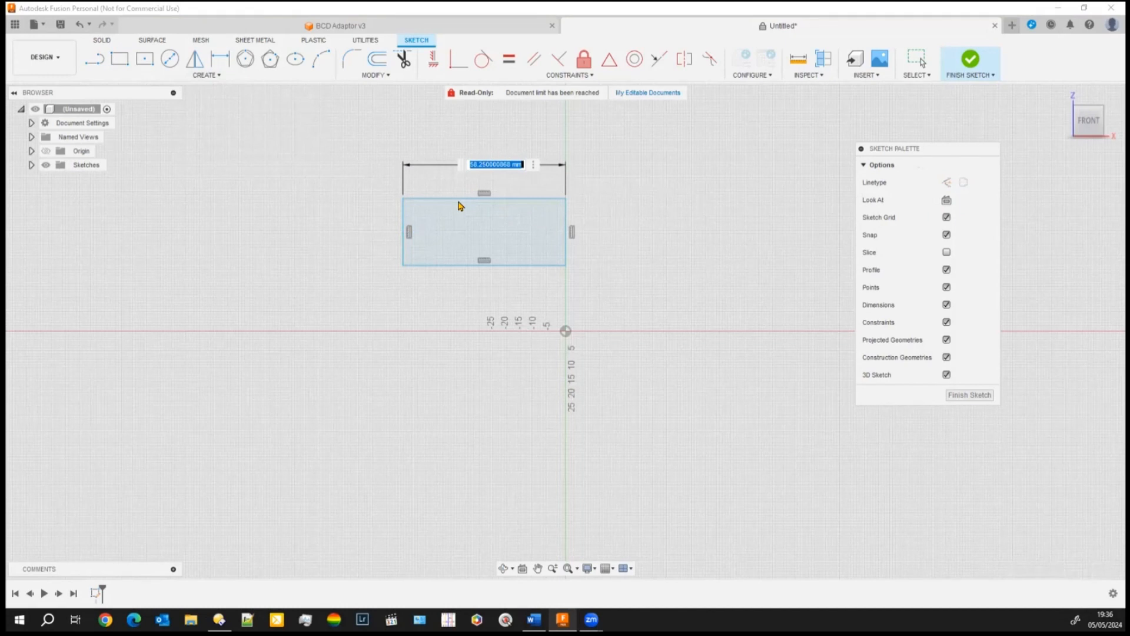
{"action": "type", "text": "60"}
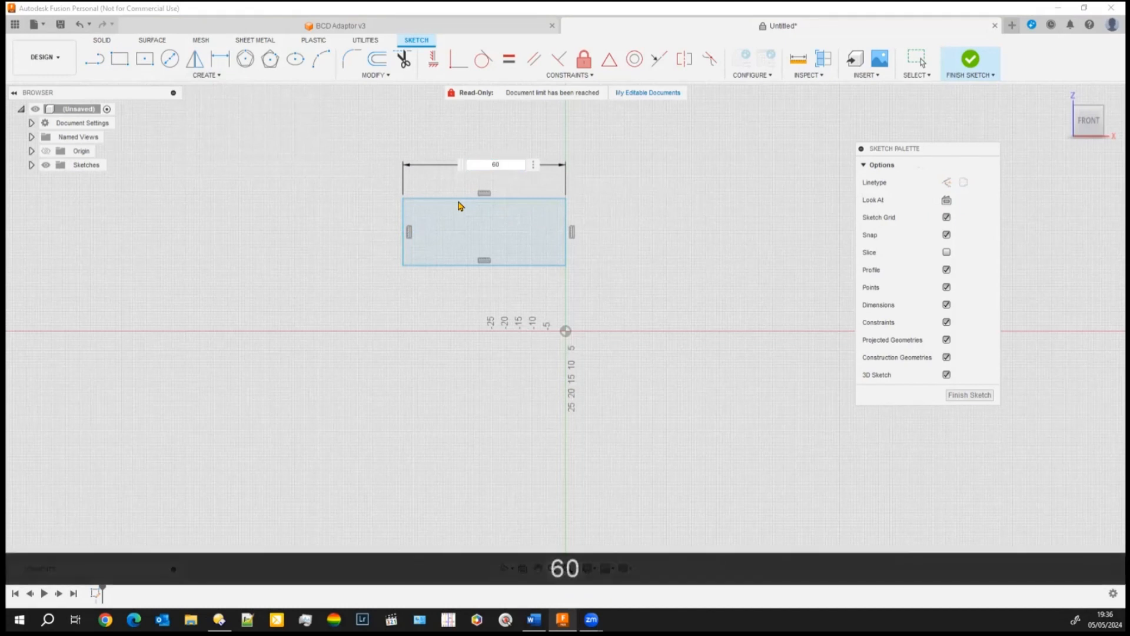
{"action": "key", "text": "Return"}
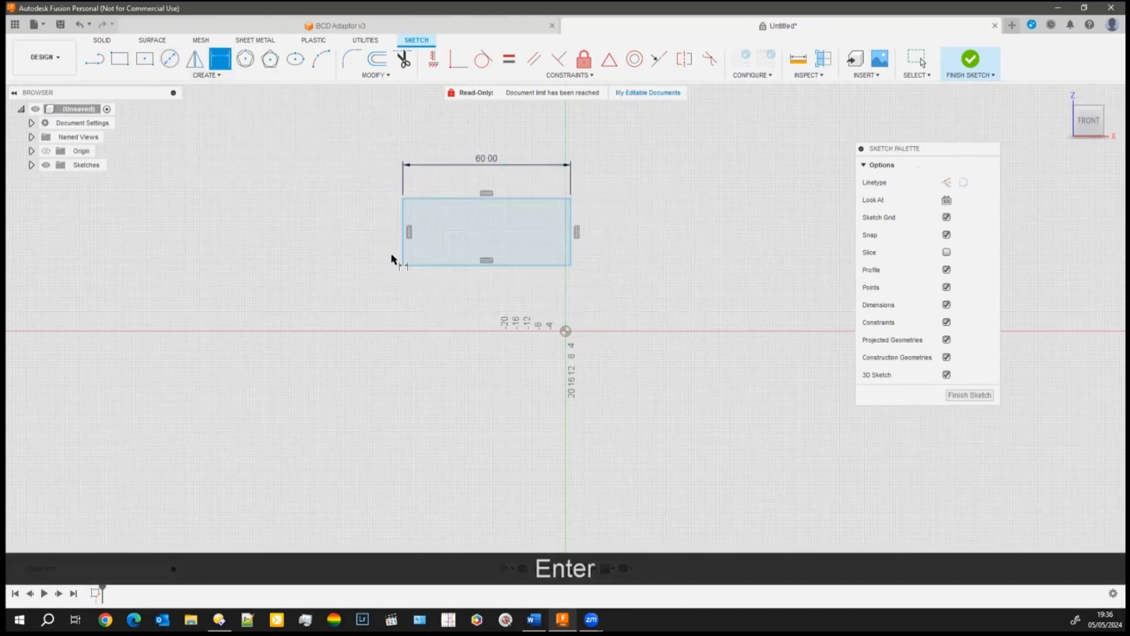
Step: Dimension the rectangle's left edge at 50 mm, placing the dimension beside it
{"action": "left_click", "coordinate": [404, 235]}
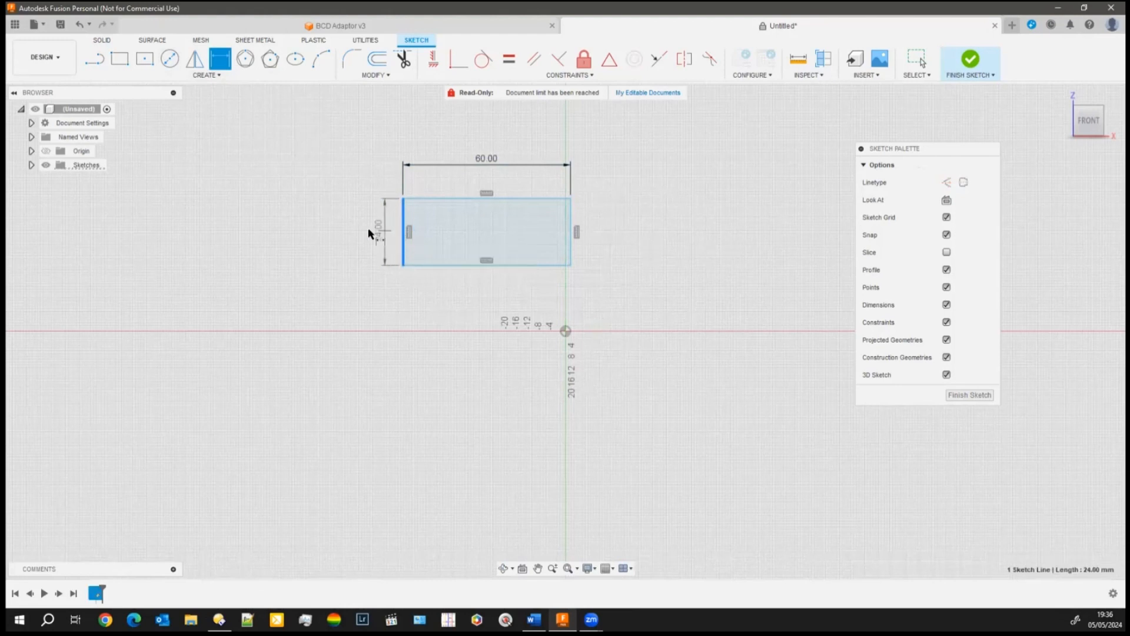
{"action": "left_click", "coordinate": [354, 236]}
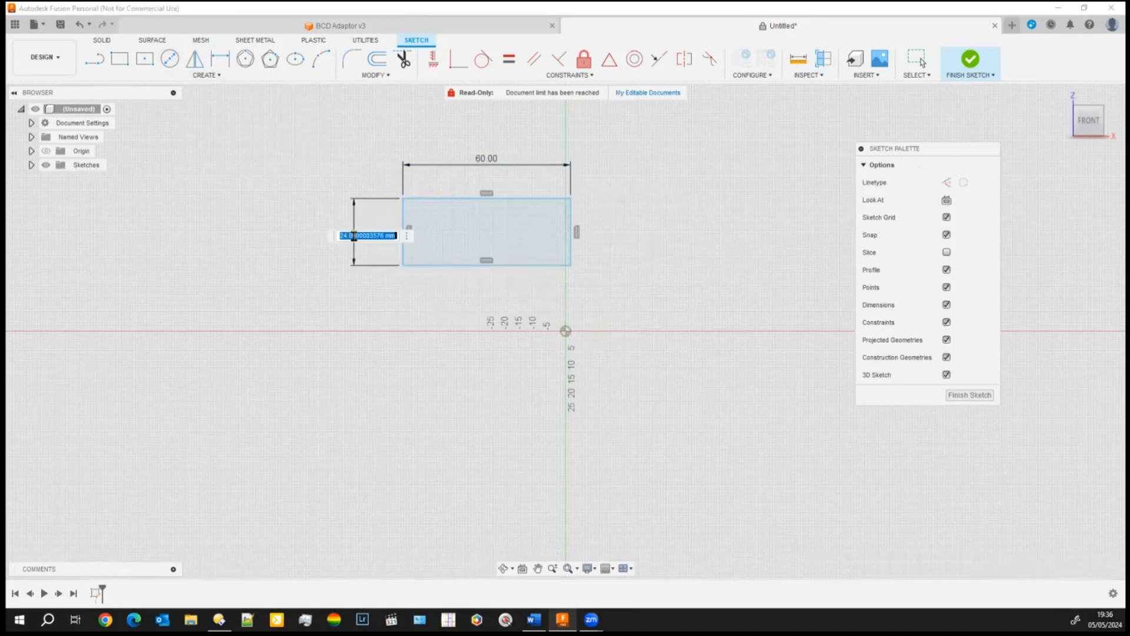
{"action": "type", "text": "50"}
{"action": "key", "text": "Return"}
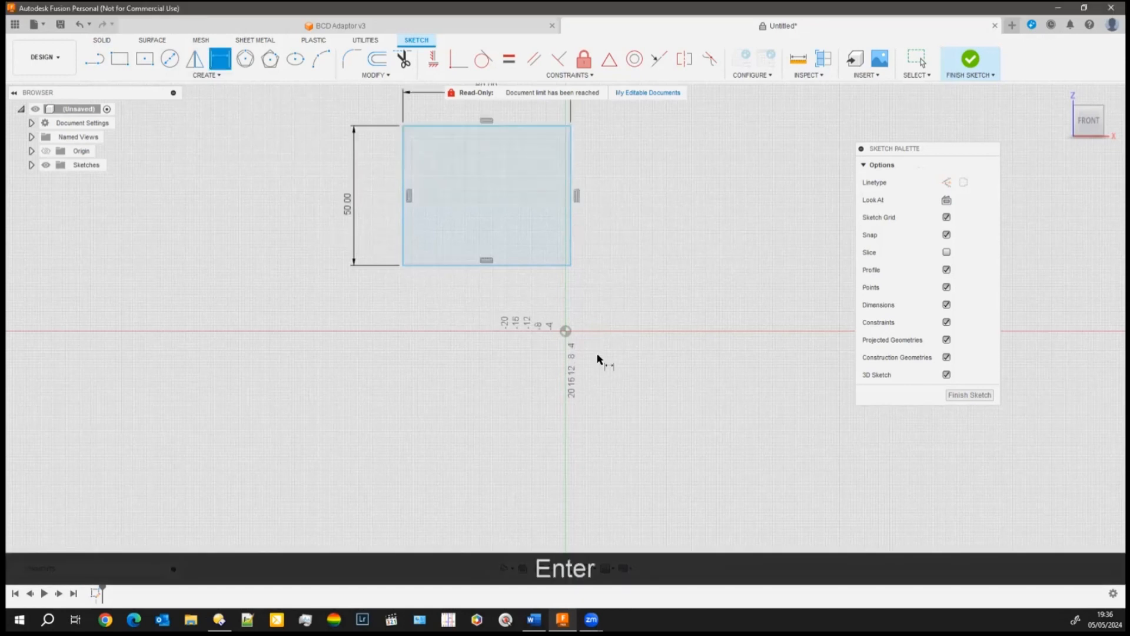
Step: Set the rectangle's width dimension above its top edge to 70 mm
{"action": "middle_click_drag", "start_coordinate": [649, 277], "coordinate": [635, 352]}
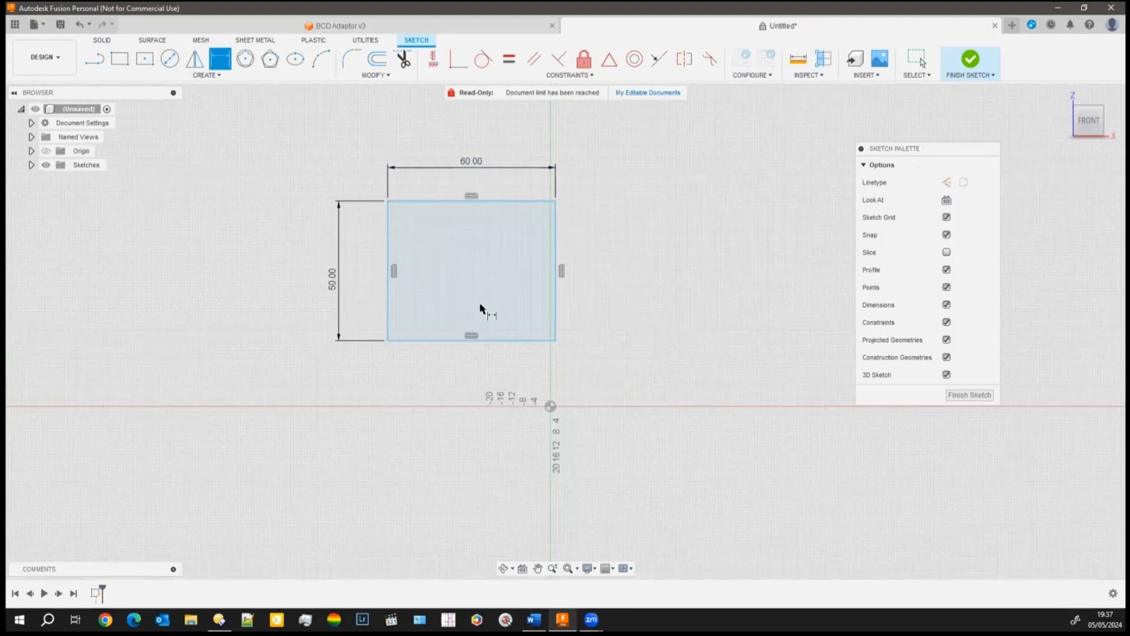
{"action": "double_click", "coordinate": [469, 166]}
{"action": "type", "text": "70"}
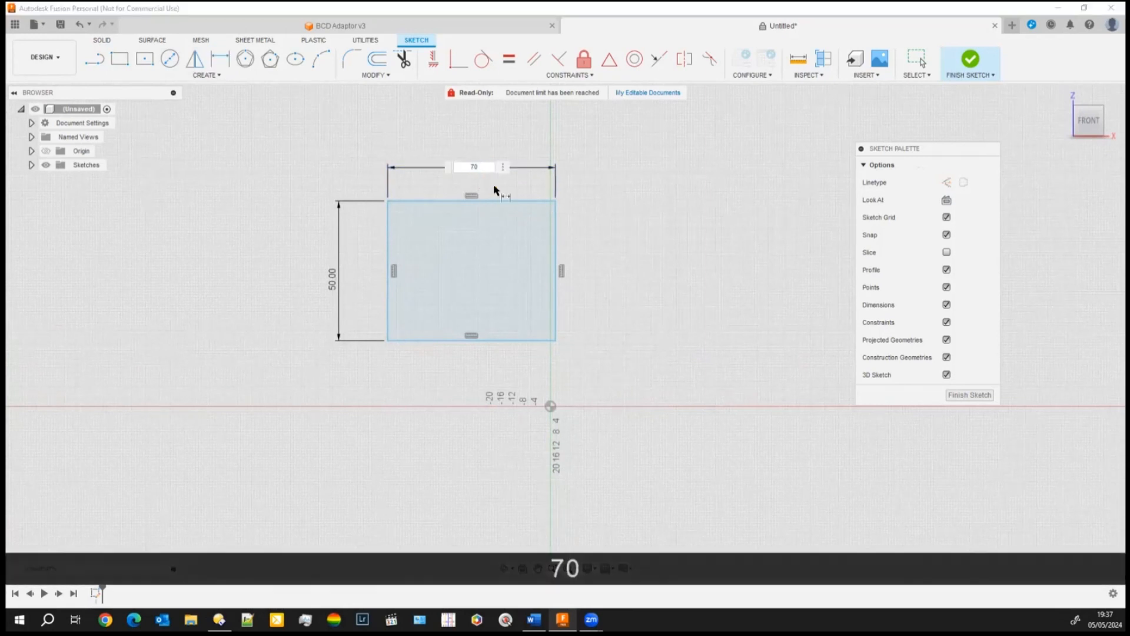
{"action": "key", "text": "Return"}
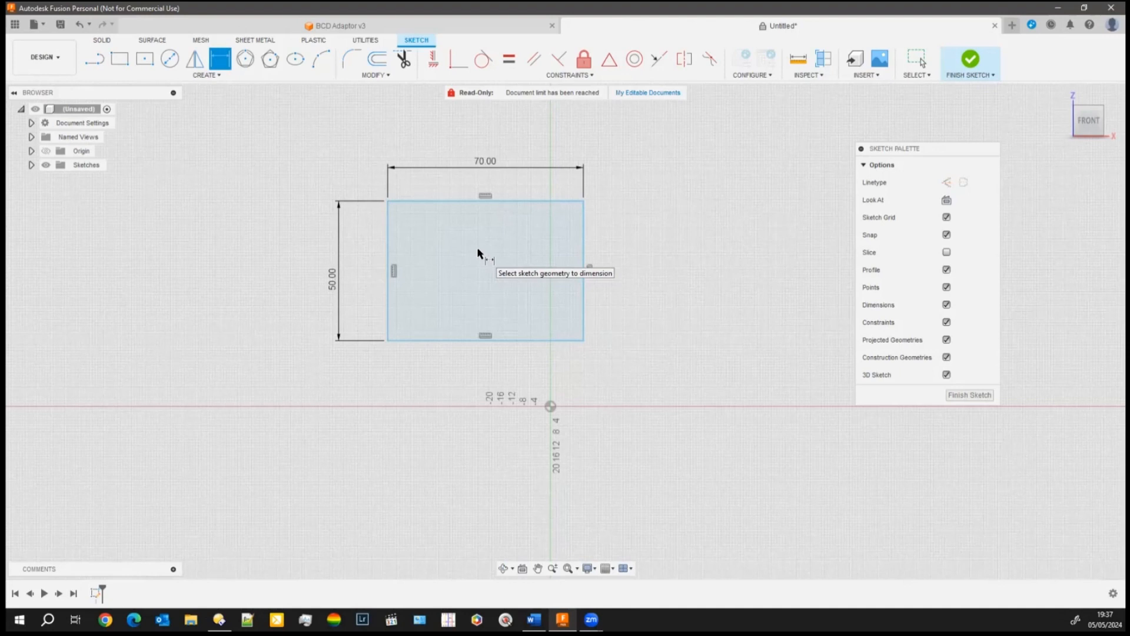
Step: Undo the last width change, both dimensions and the two-point rectangle itself
{"action": "key", "text": "ctrl+z"}
{"action": "key", "text": "ctrl+z"}
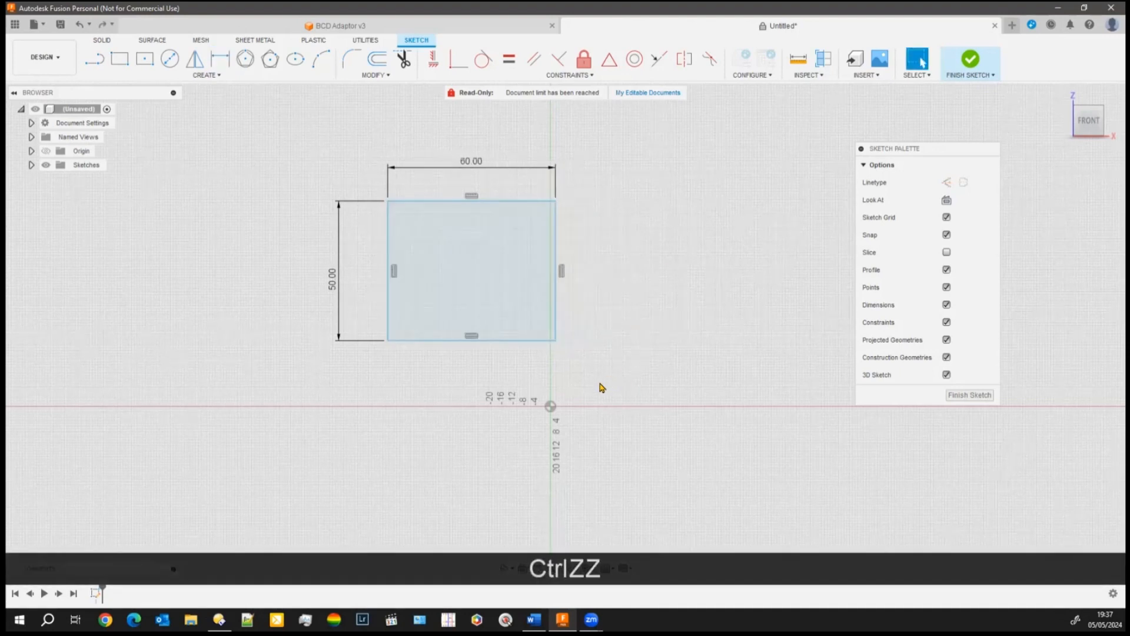
{"action": "key", "text": "ctrl+z"}
{"action": "key", "text": "ctrl+z"}
{"action": "key", "text": "ctrl+z"}
{"action": "key", "text": "ctrl+z"}
{"action": "key", "text": "ctrl+z"}
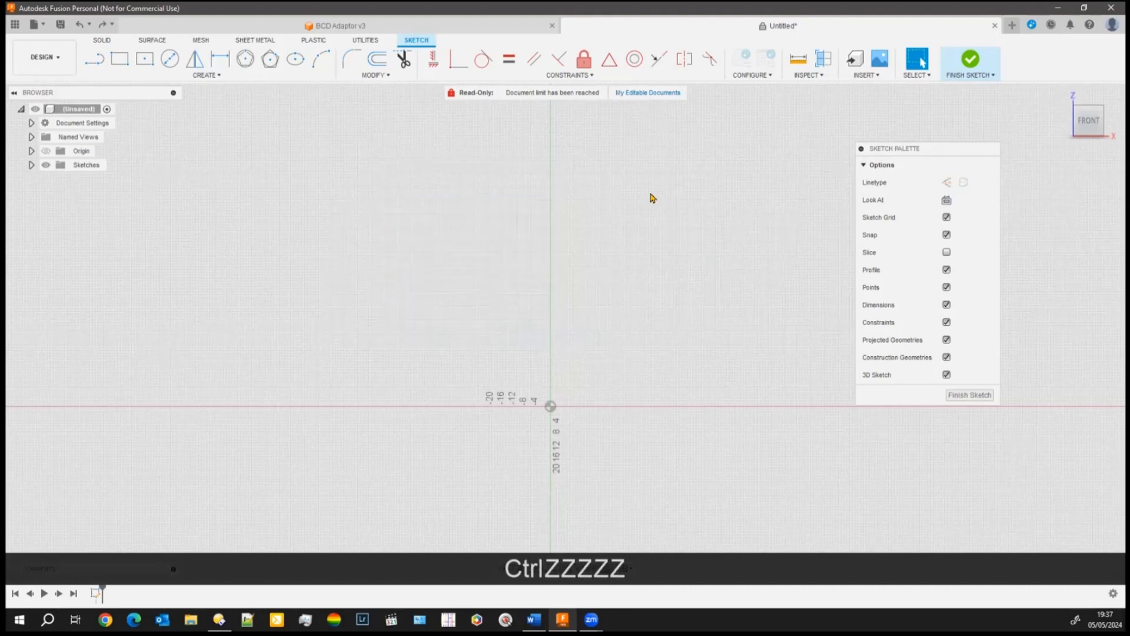
Step: Sketch a center rectangle about 118 × 41 mm, centred on the vertical axis above the origin
{"action": "key", "text": "r"}
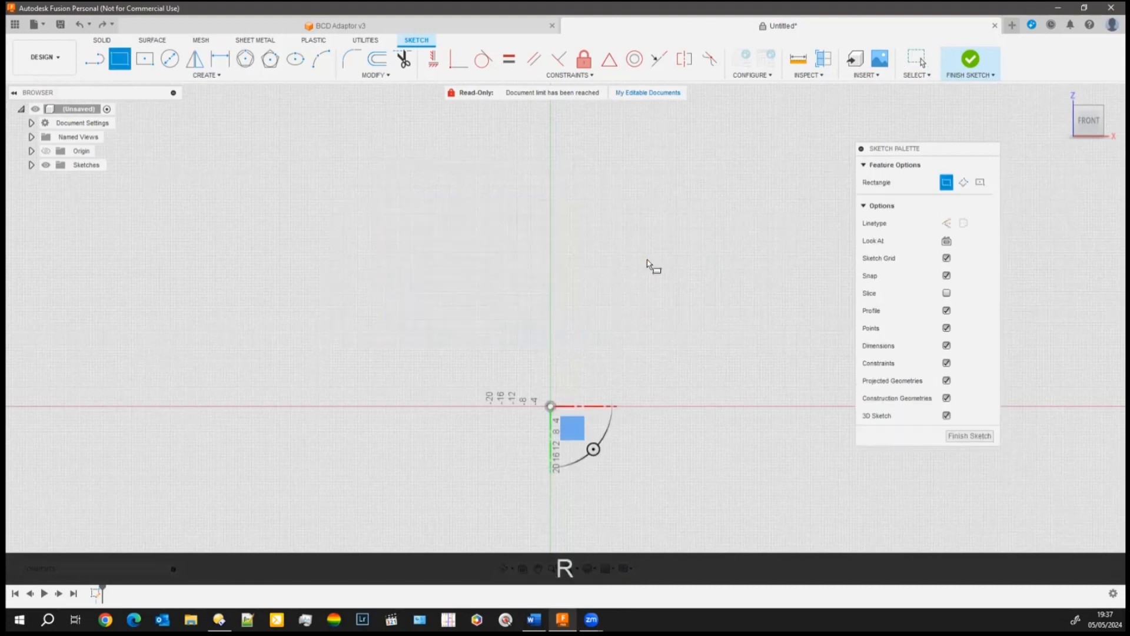
{"action": "left_click", "coordinate": [980, 183]}
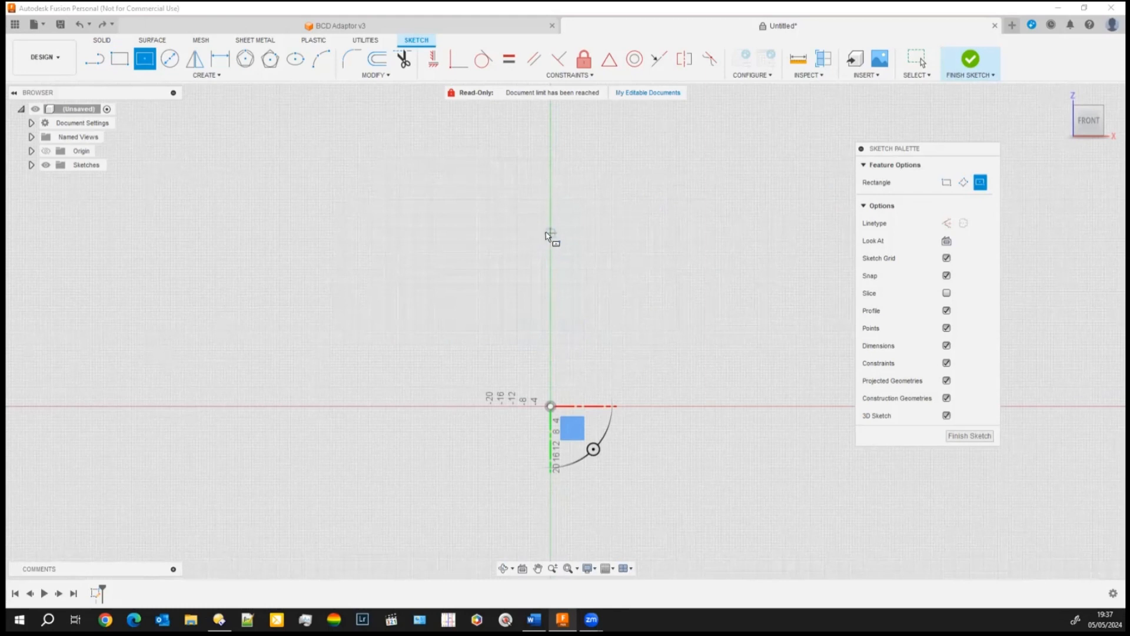
{"action": "left_click", "coordinate": [549, 270]}
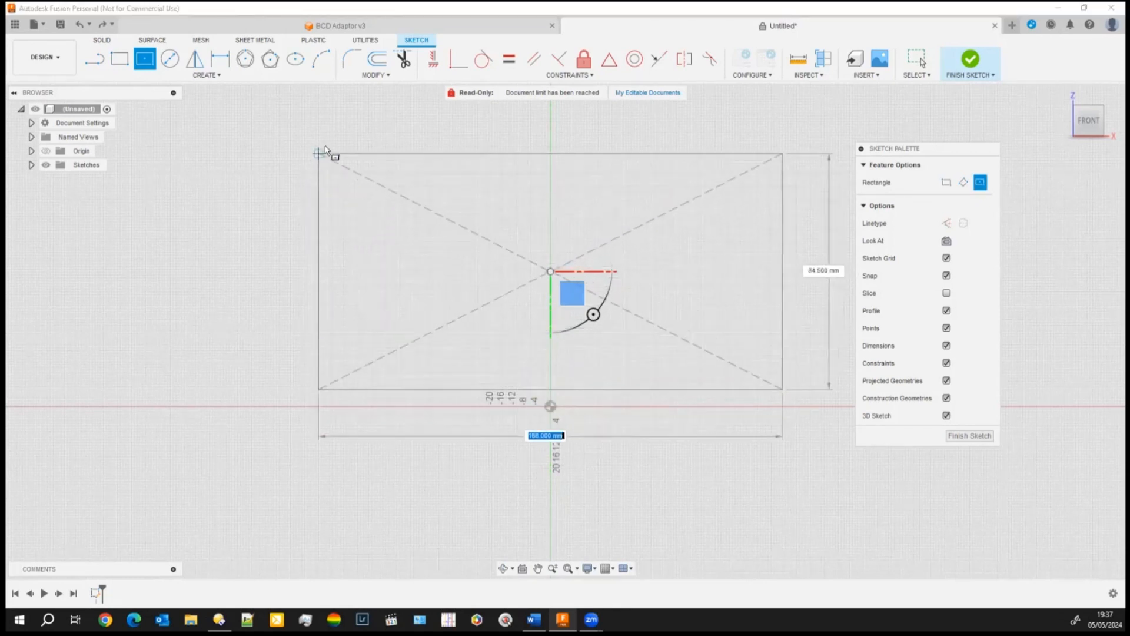
{"action": "left_click", "coordinate": [386, 214]}
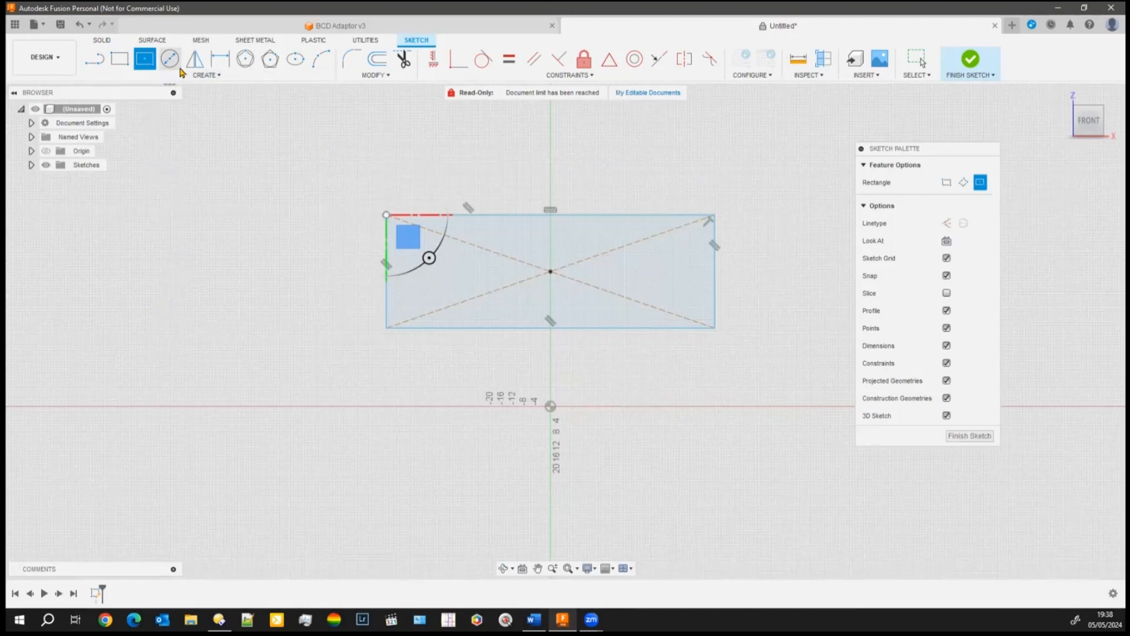
Step: Dimension the center rectangle's top edge at 120 mm, placing the dimension above it
{"action": "left_click", "coordinate": [218, 66]}
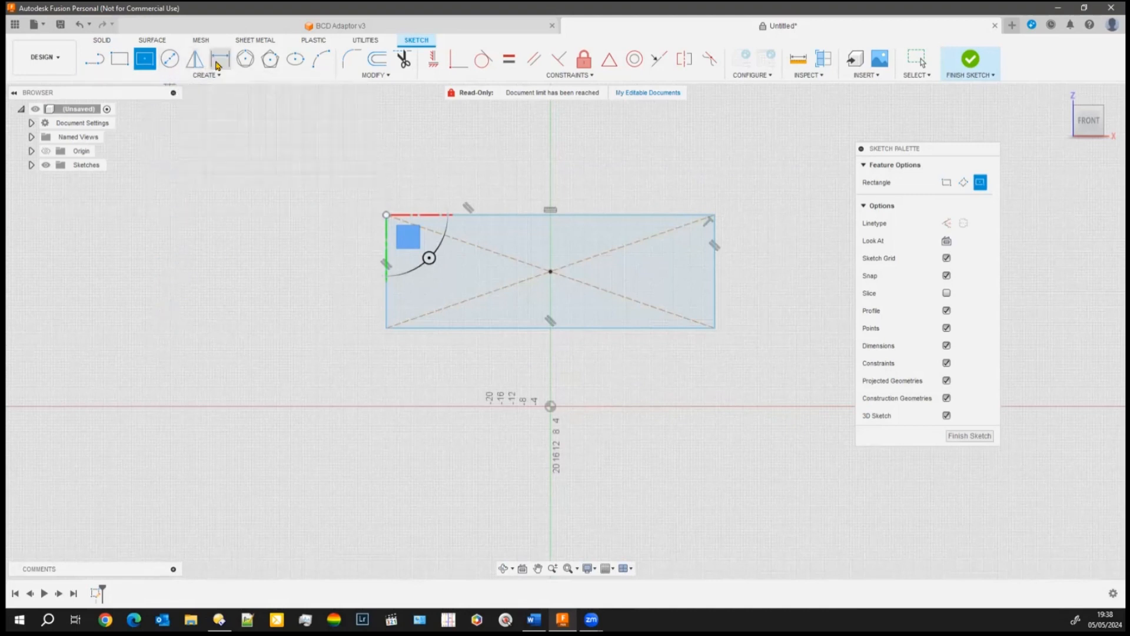
{"action": "left_click", "coordinate": [603, 214]}
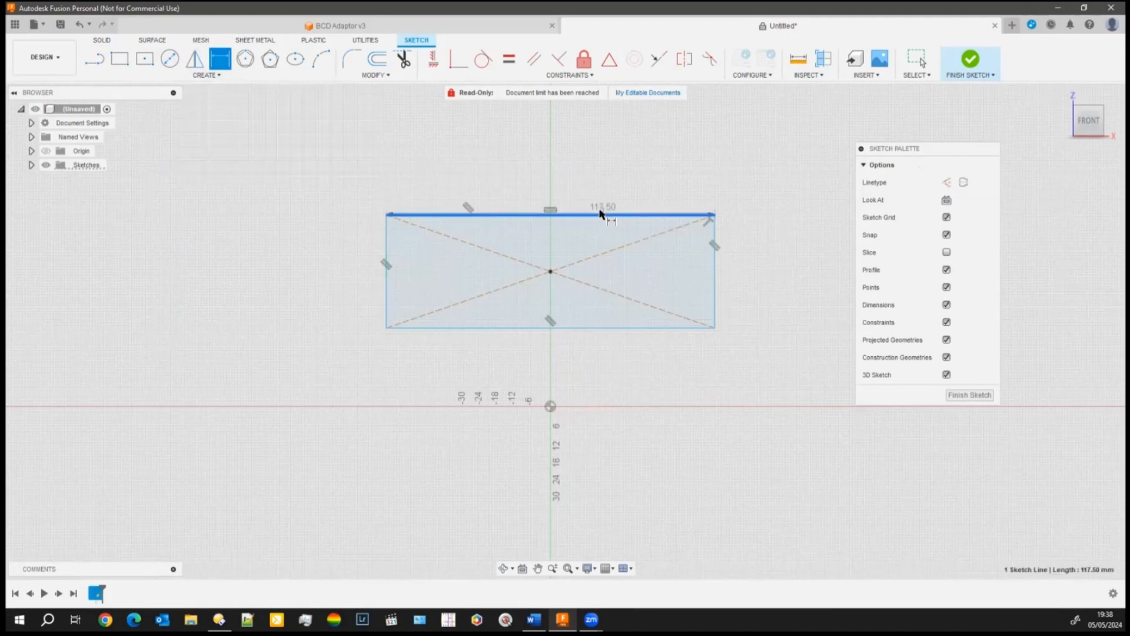
{"action": "left_click", "coordinate": [596, 165]}
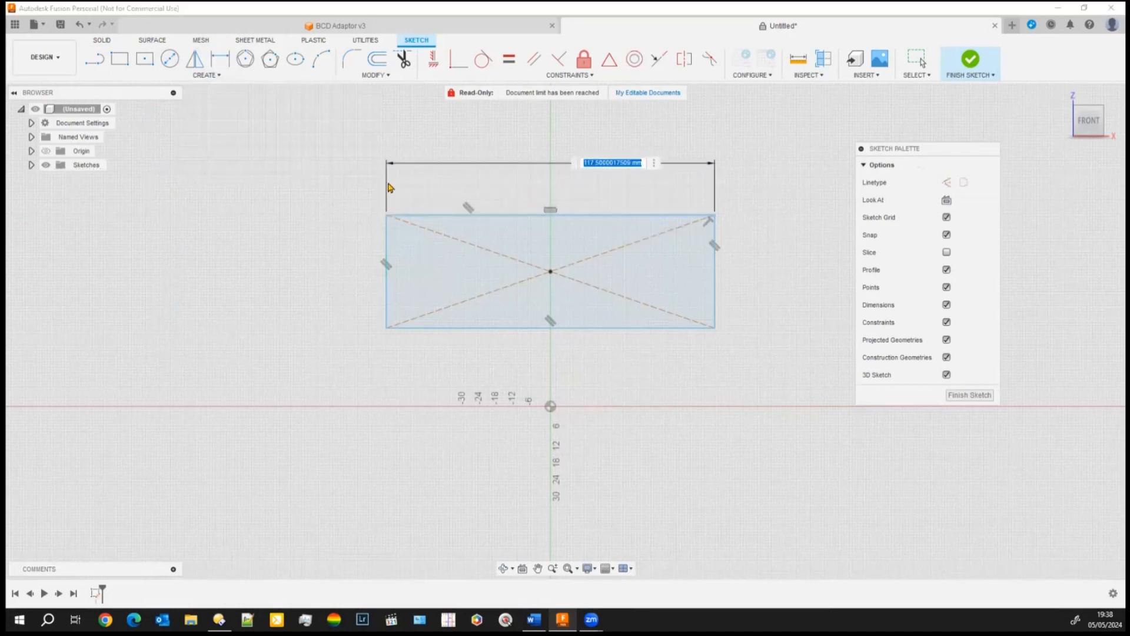
{"action": "type", "text": "120"}
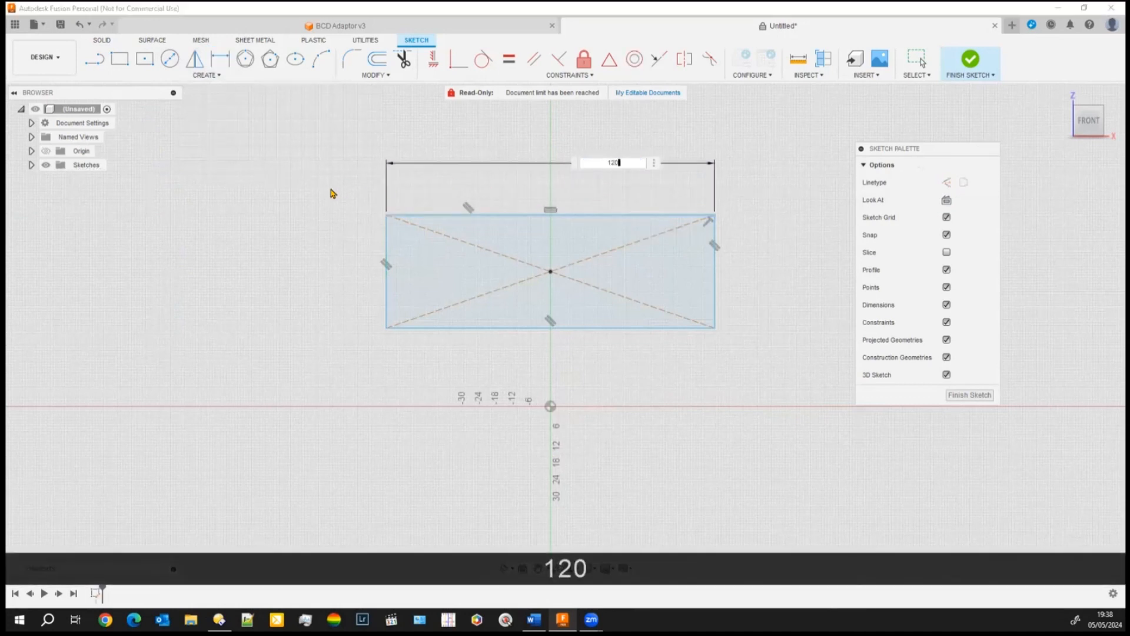
{"action": "key", "text": "Return"}
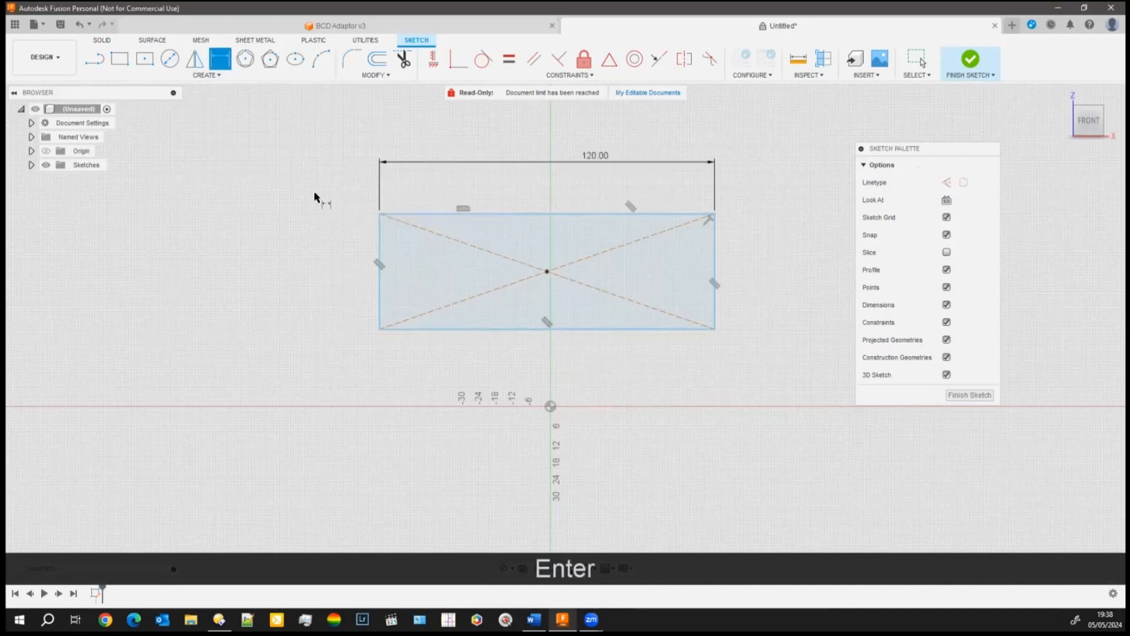
Step: Dimension the center rectangle's left edge at 40 mm, placing the dimension beside it
{"action": "left_click", "coordinate": [379, 292]}
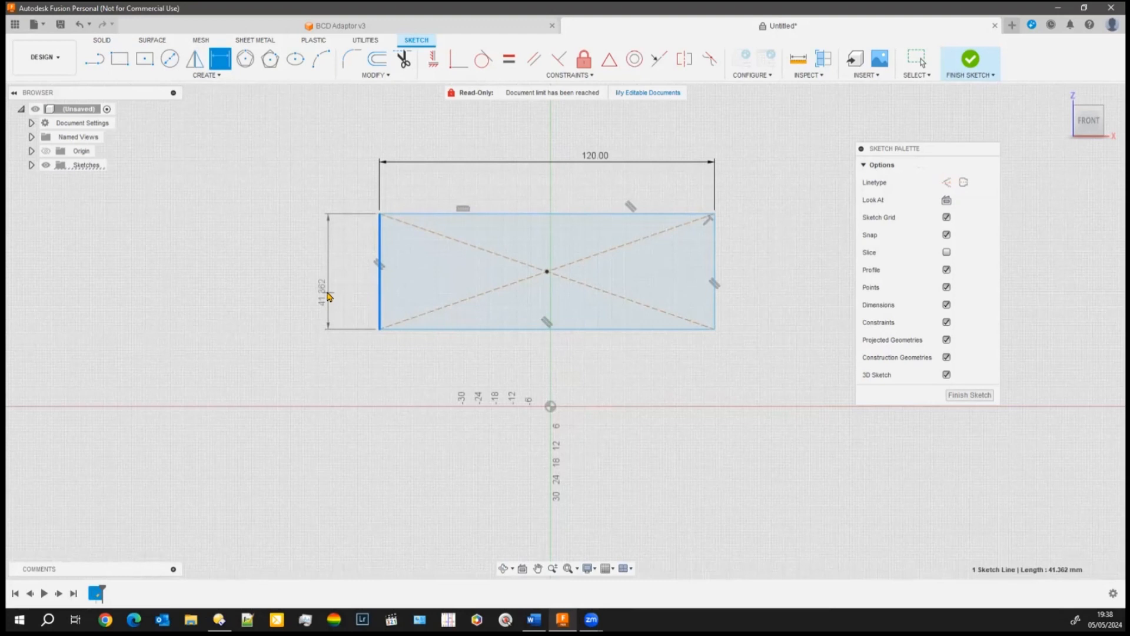
{"action": "left_click", "coordinate": [328, 293]}
{"action": "type", "text": "40"}
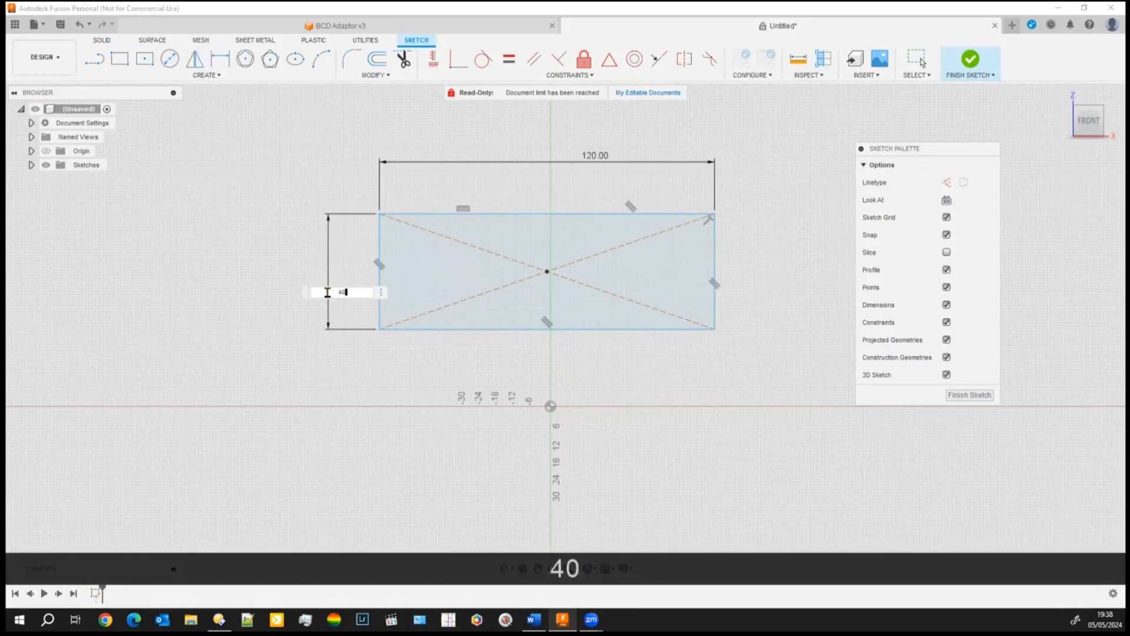
{"action": "key", "text": "Return"}
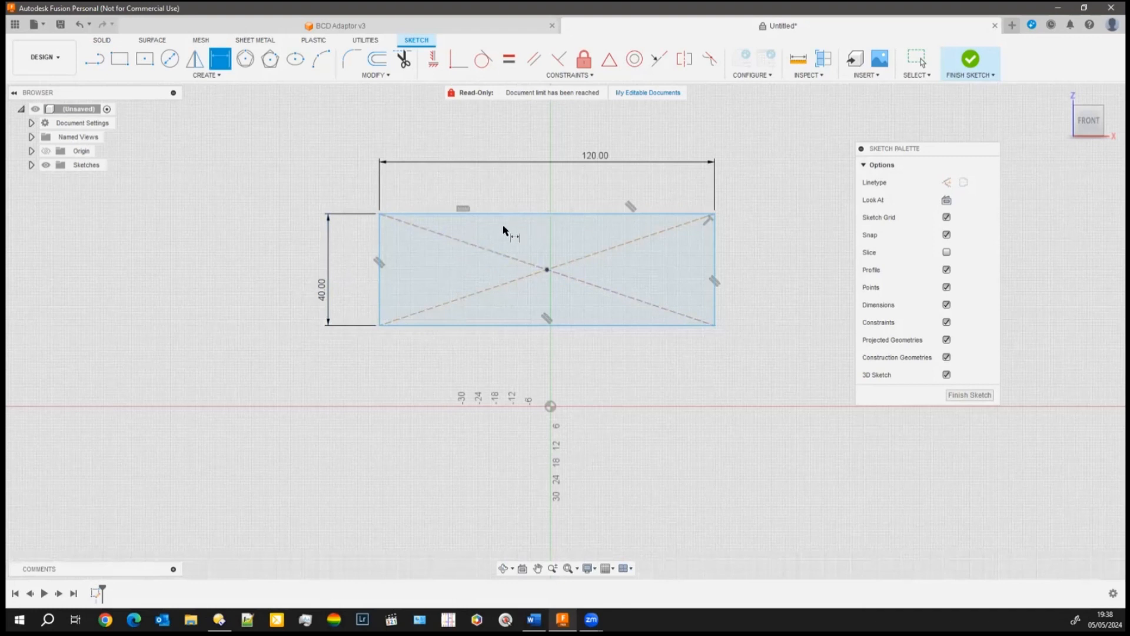
Step: Set the center rectangle's width dimension to 150 mm
{"action": "double_click", "coordinate": [594, 157]}
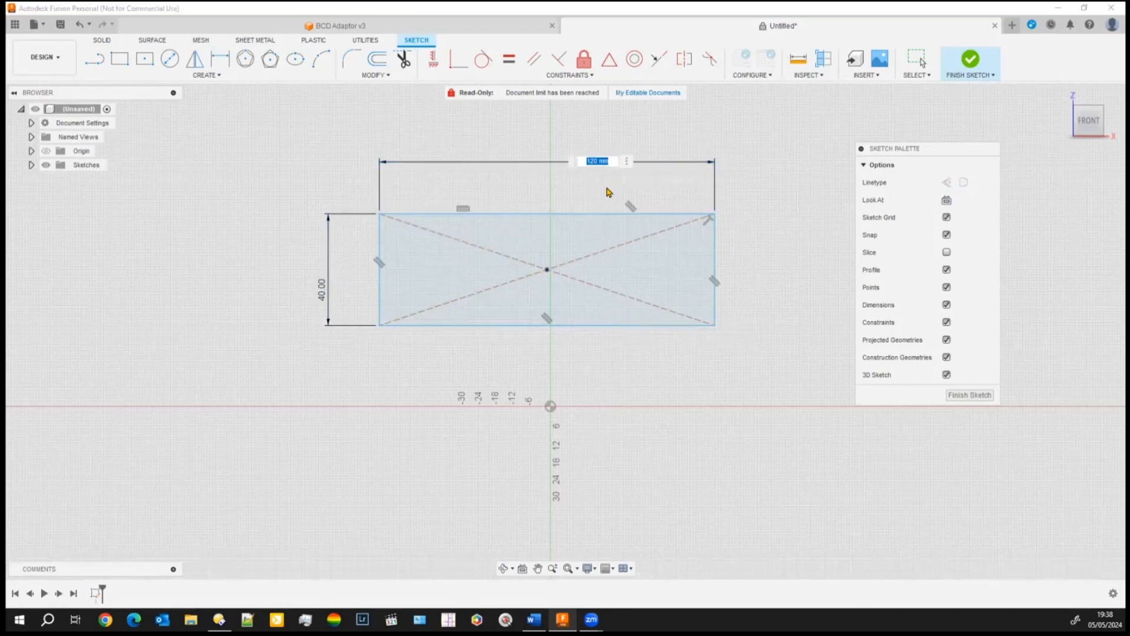
{"action": "type", "text": "150"}
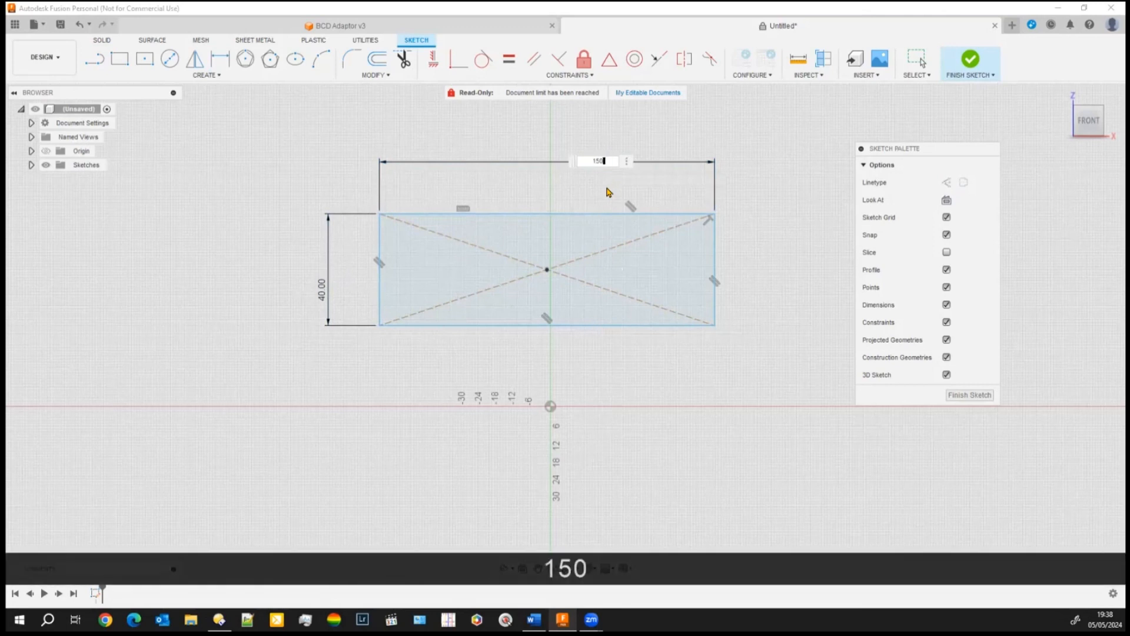
{"action": "key", "text": "Return"}
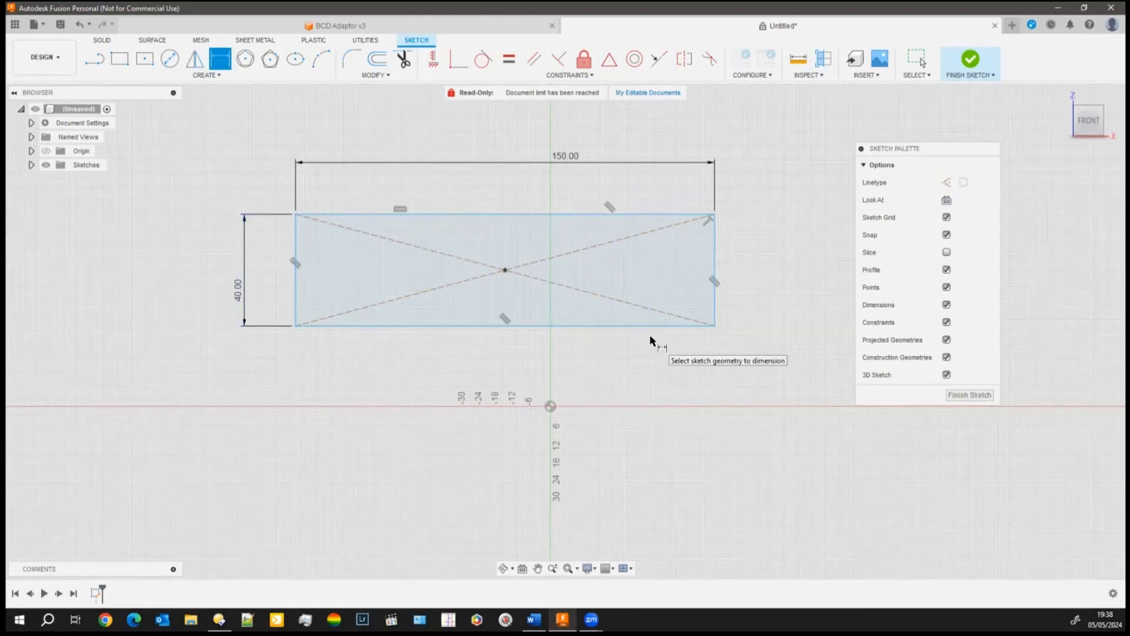
Step: Undo the center rectangle together with its width and height dimensions
{"action": "key", "text": "ctrl+z"}
{"action": "key", "text": "ctrl+z"}
{"action": "key", "text": "ctrl+z"}
{"action": "key", "text": "ctrl+z"}
{"action": "key", "text": "ctrl+z"}
{"action": "key", "text": "ctrl+z"}
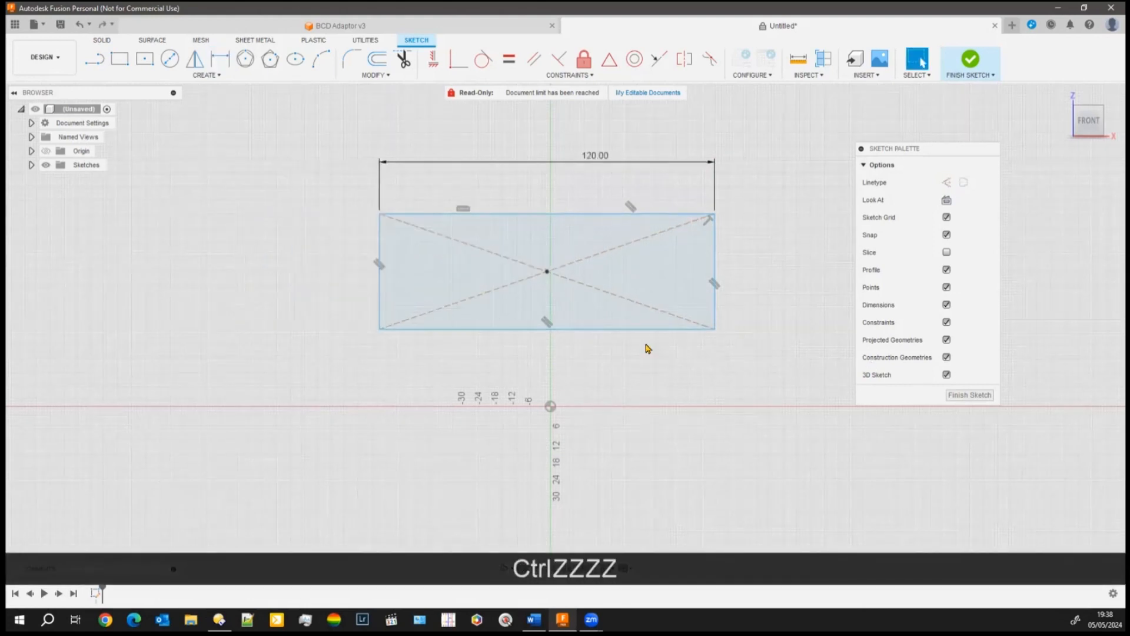
{"action": "key", "text": "ctrl+z"}
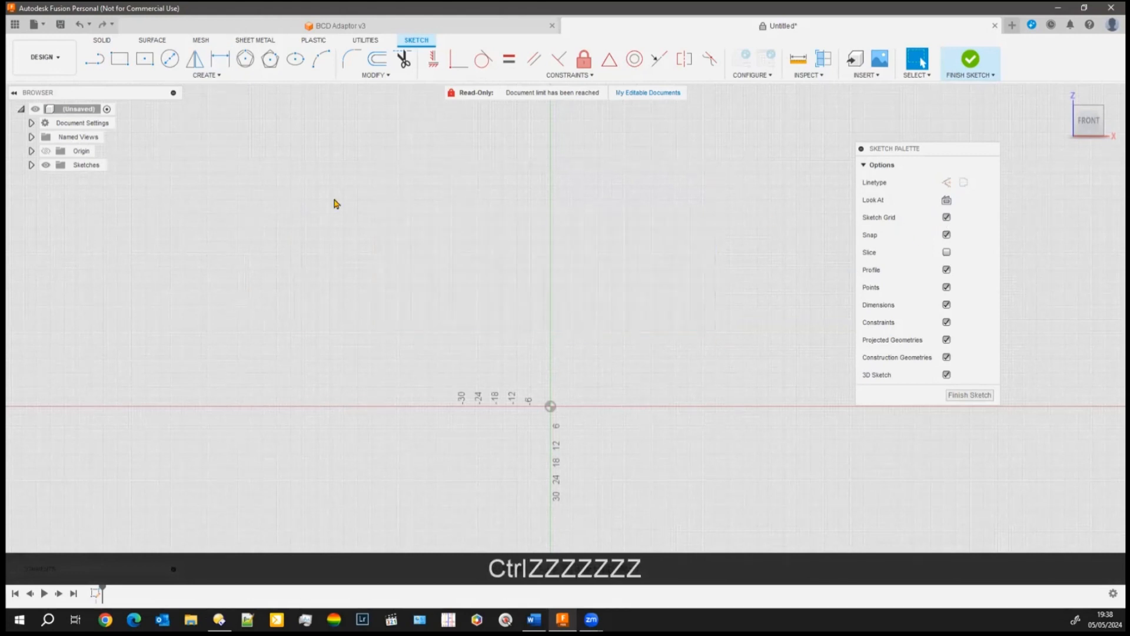
Step: Sketch a center rectangle of 90 × 30 mm, centred on the vertical axis above the origin, entering both sizes while drawing
{"action": "key", "text": "r"}
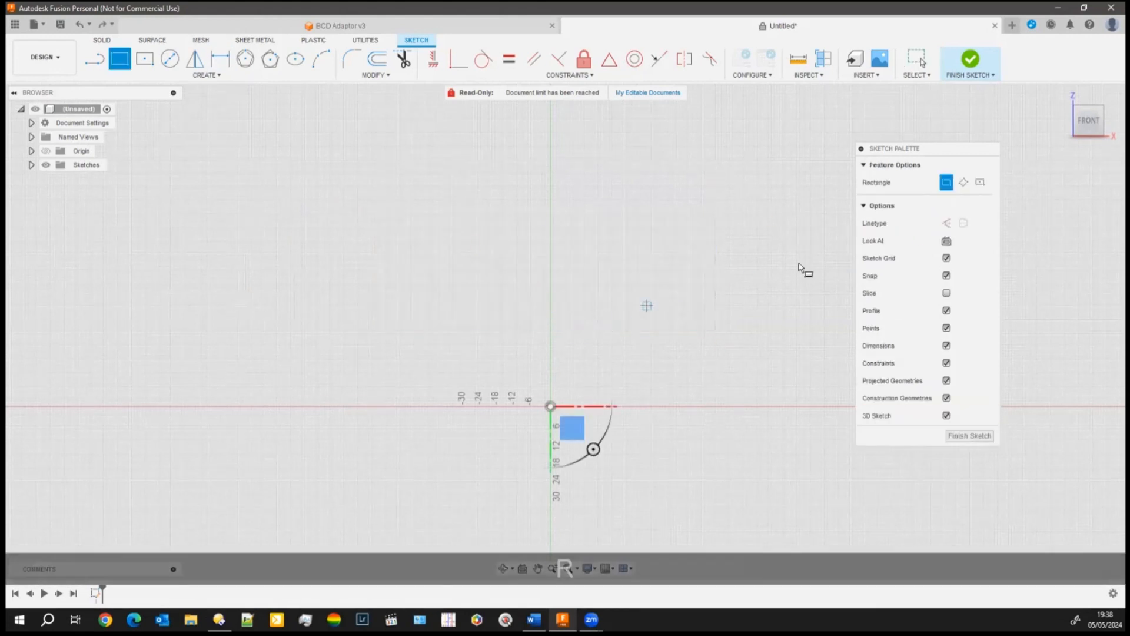
{"action": "left_click", "coordinate": [981, 183]}
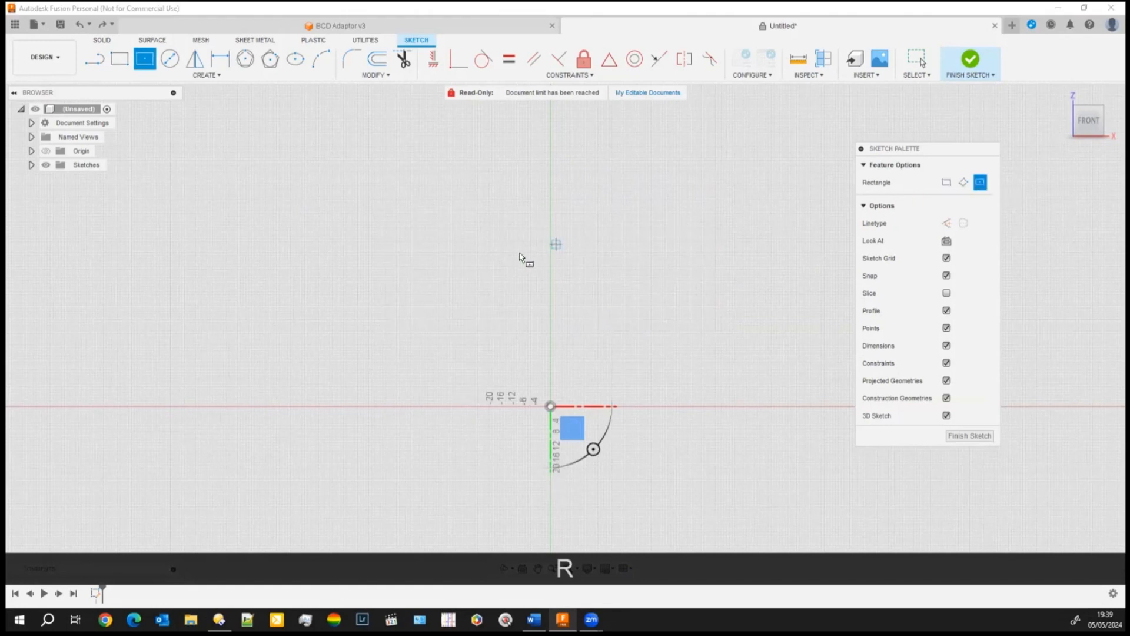
{"action": "left_click", "coordinate": [550, 261]}
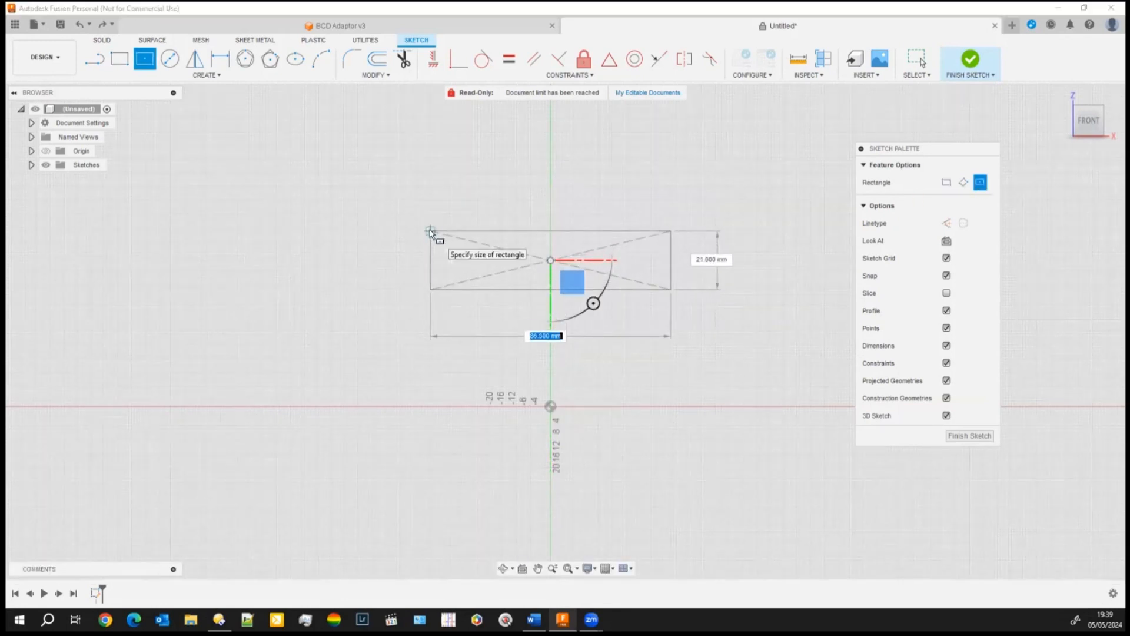
{"action": "type", "text": "90"}
{"action": "key", "text": "Tab"}
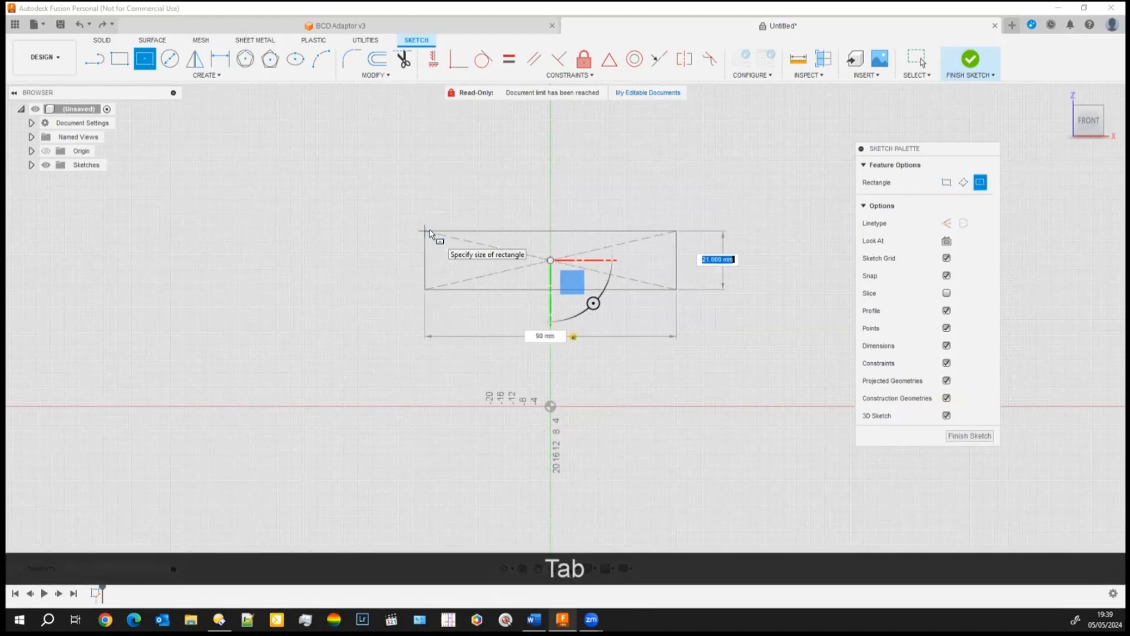
{"action": "type", "text": "30"}
{"action": "key", "text": "Return"}
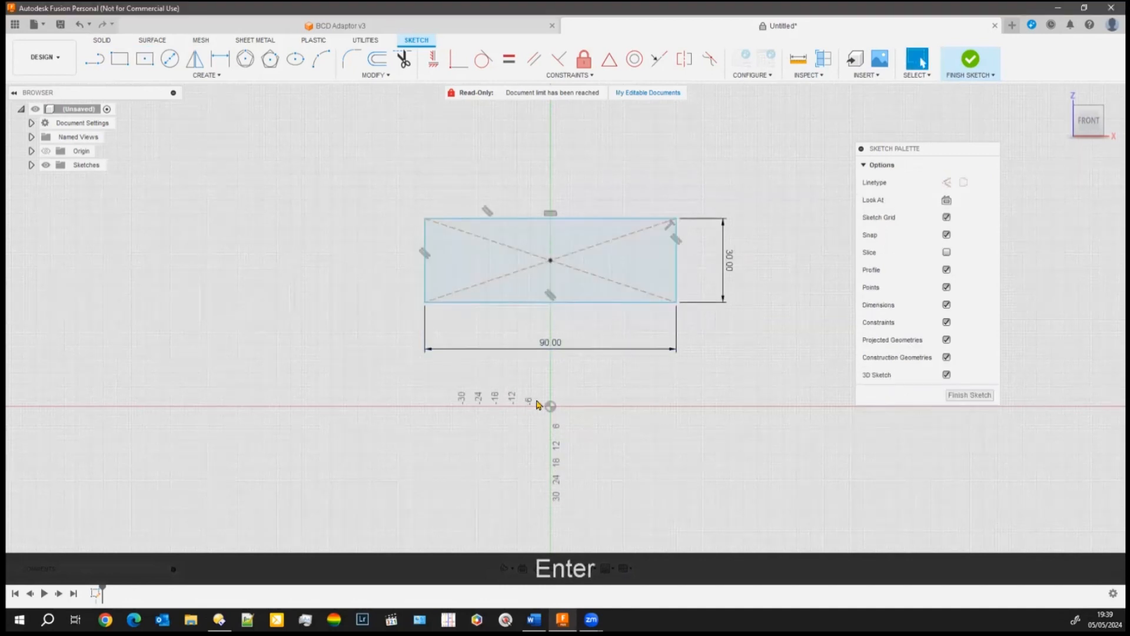
Step: Set the center rectangle's width dimension to 120 mm, and undo the rectangle with its dimensions
{"action": "double_click", "coordinate": [546, 348]}
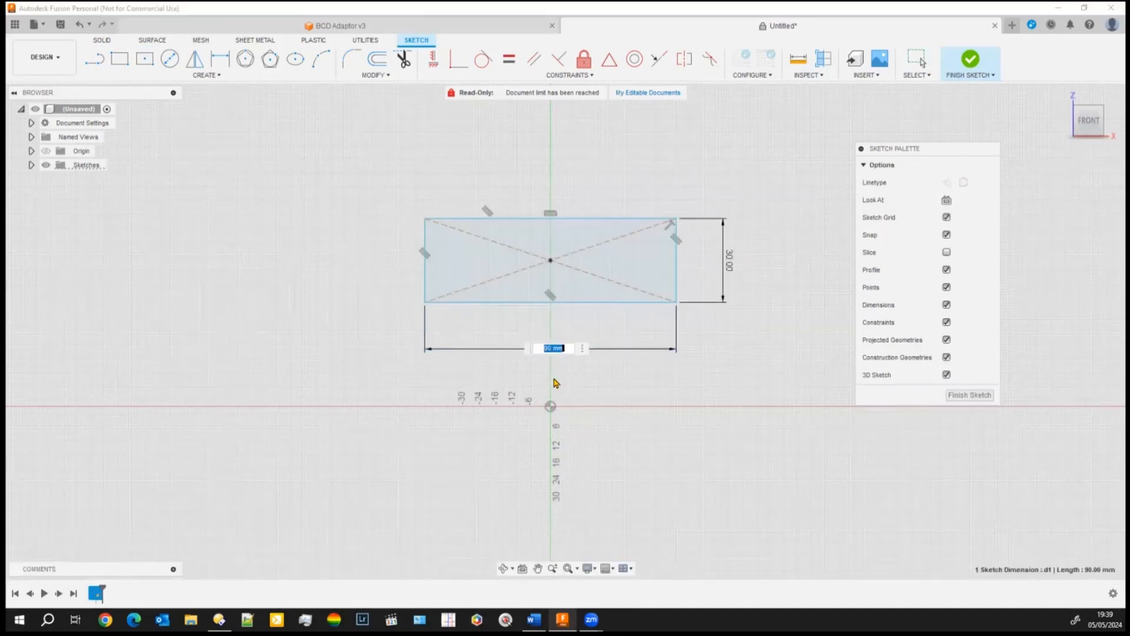
{"action": "type", "text": "120"}
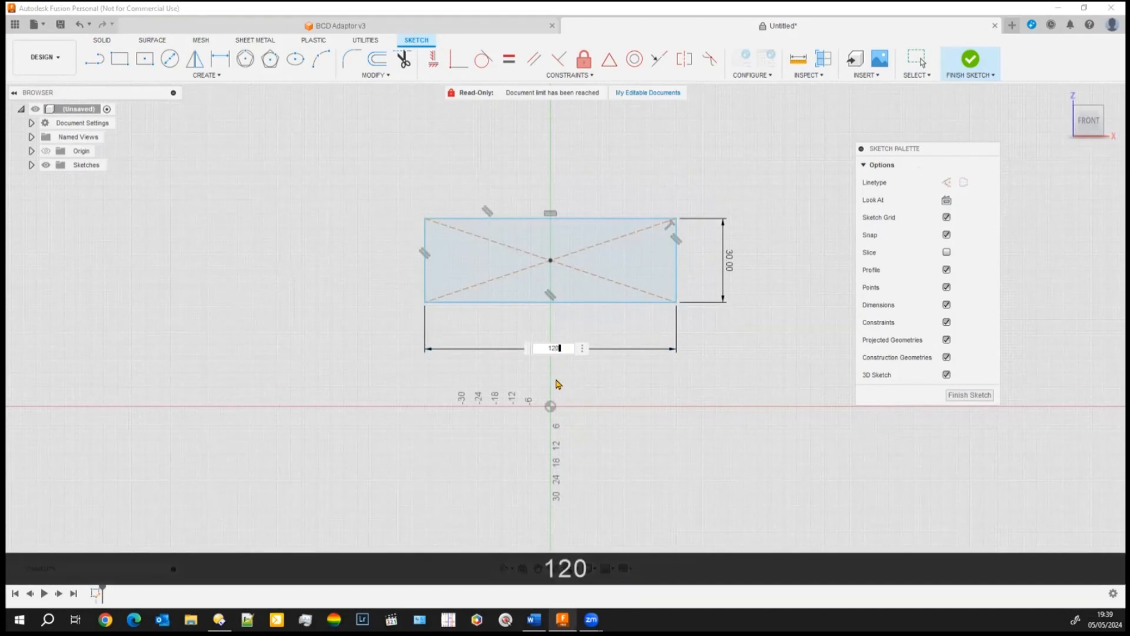
{"action": "key", "text": "Return"}
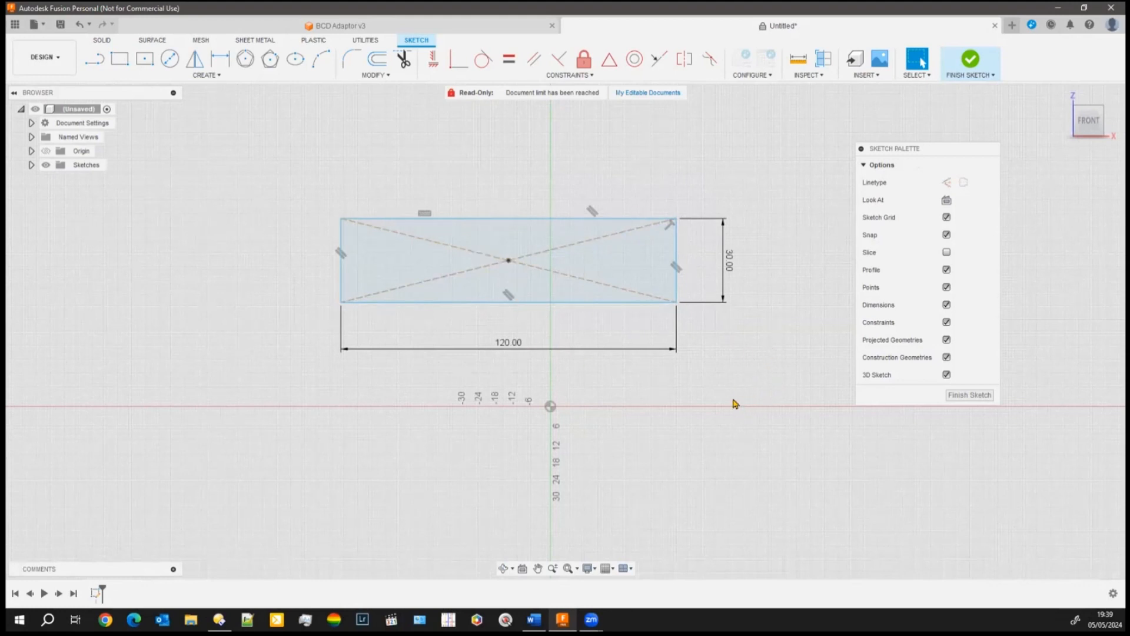
{"action": "key", "text": "ctrl+z"}
{"action": "key", "text": "ctrl+z"}
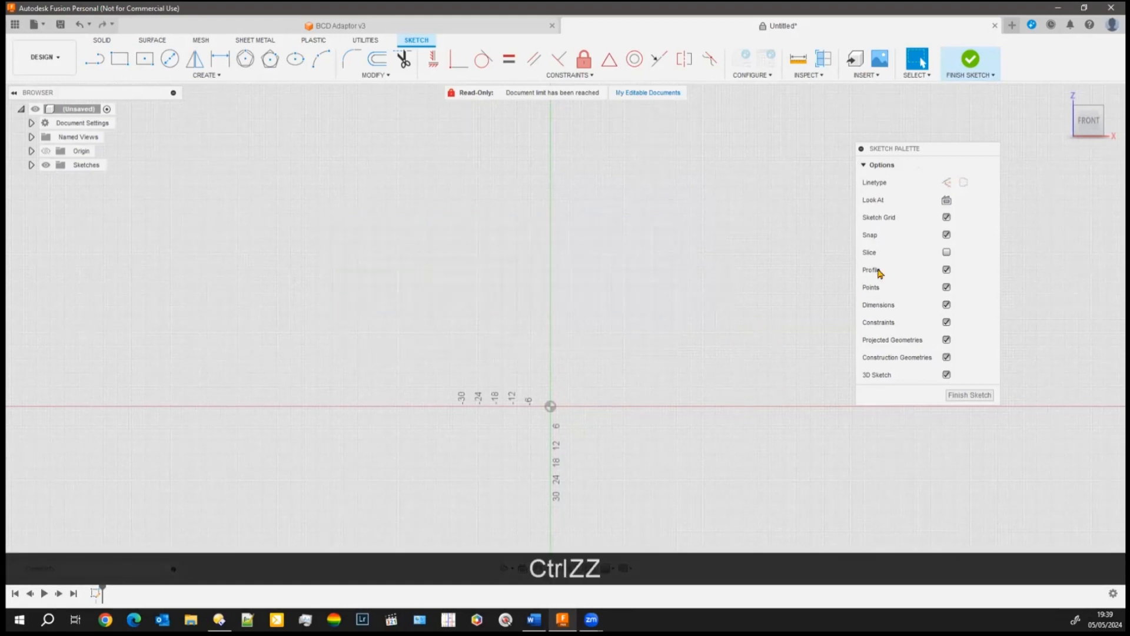
Step: Sketch a tilted 3-point rectangle of about 37 × 65 mm above the origin, its shorter first edge rising across the vertical axis
{"action": "key", "text": "r"}
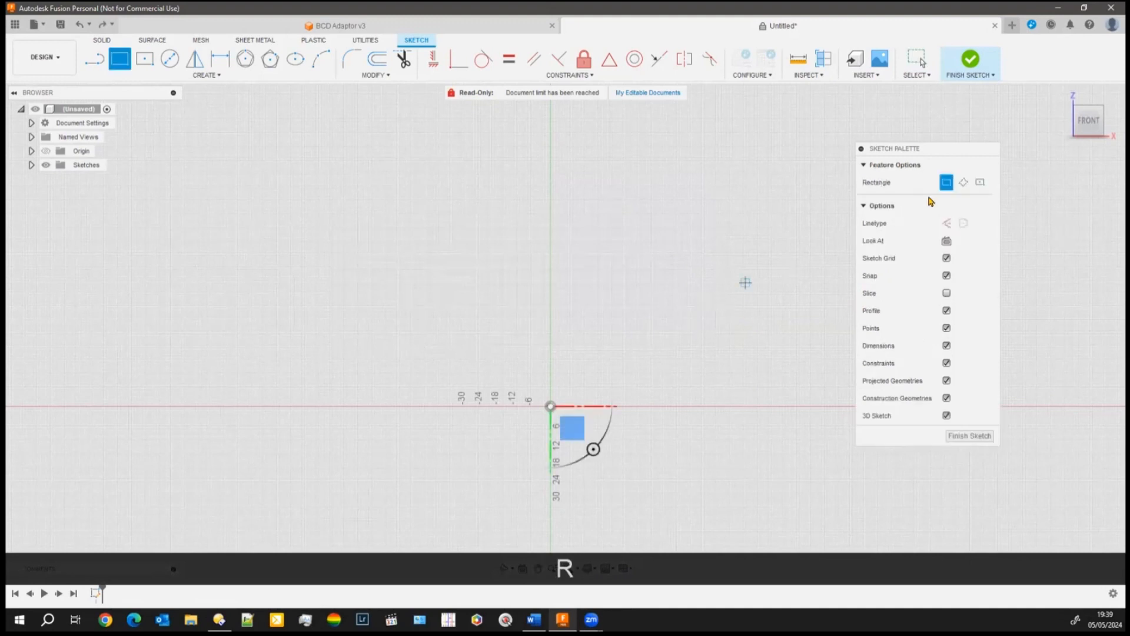
{"action": "left_click", "coordinate": [962, 183]}
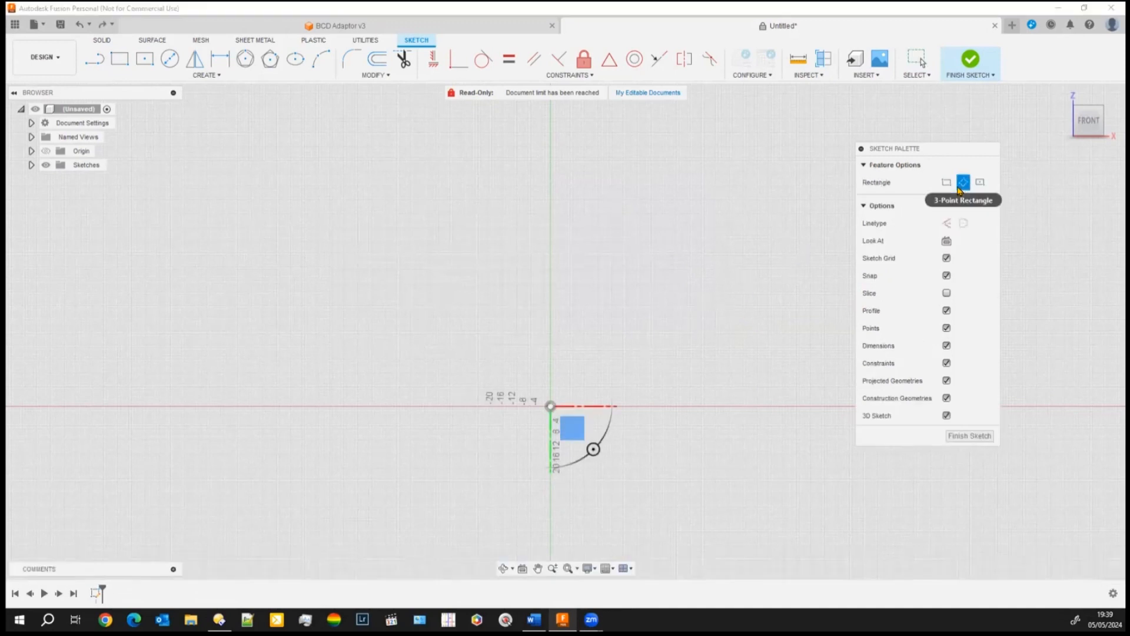
{"action": "left_click", "coordinate": [491, 337]}
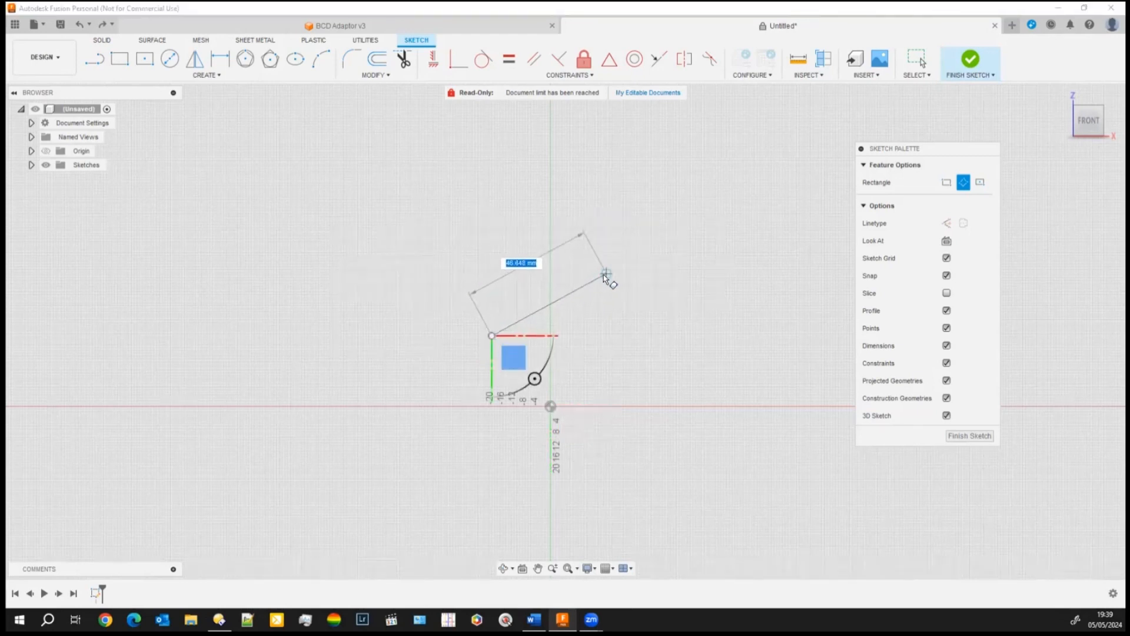
{"action": "left_click", "coordinate": [585, 289]}
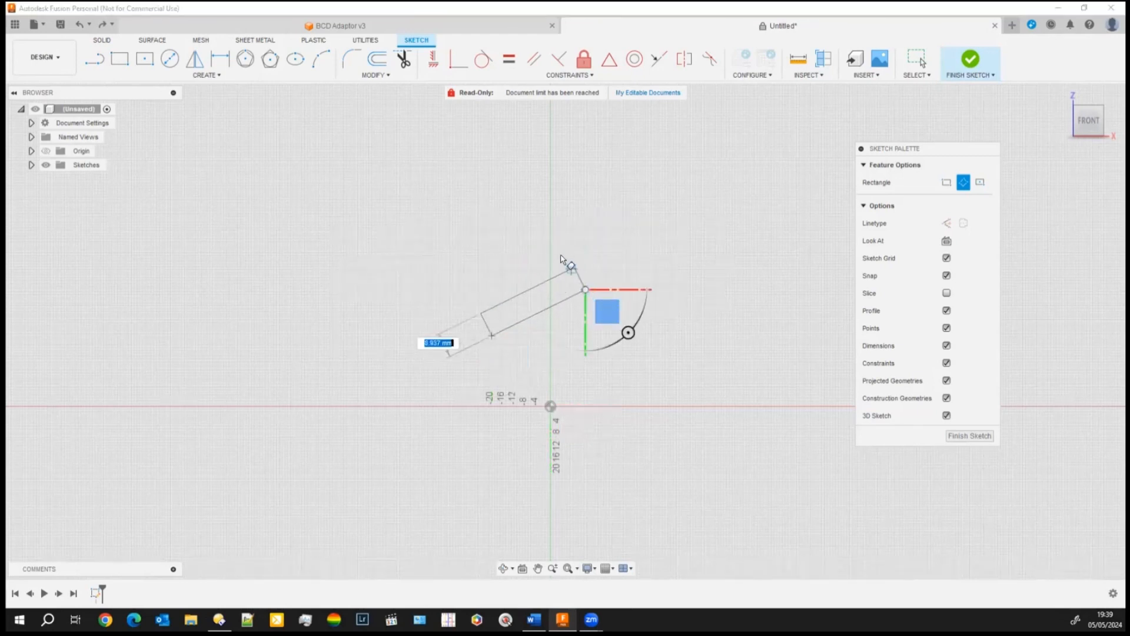
{"action": "left_click", "coordinate": [485, 138]}
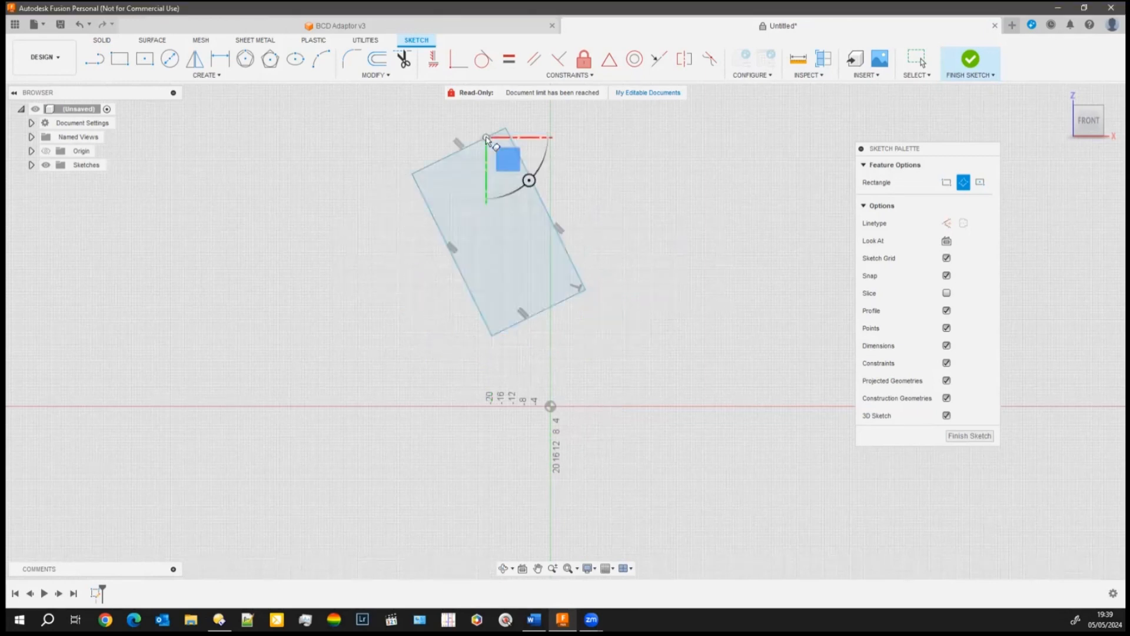
{"action": "left_click", "coordinate": [221, 59]}
{"action": "left_click", "coordinate": [450, 252]}
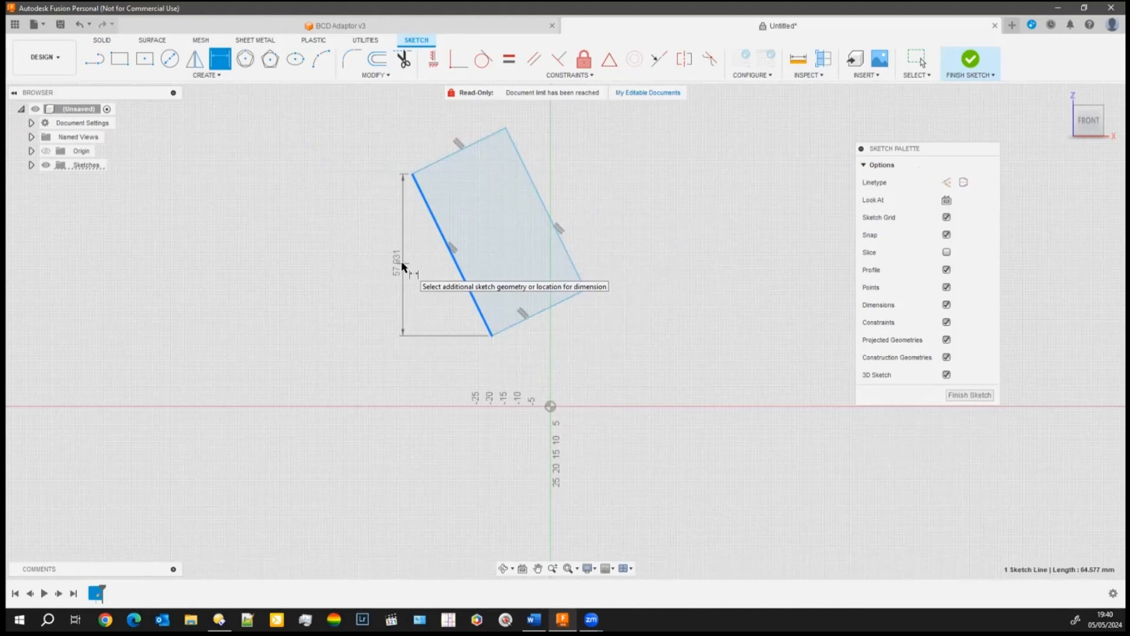
{"action": "key", "text": "Escape"}
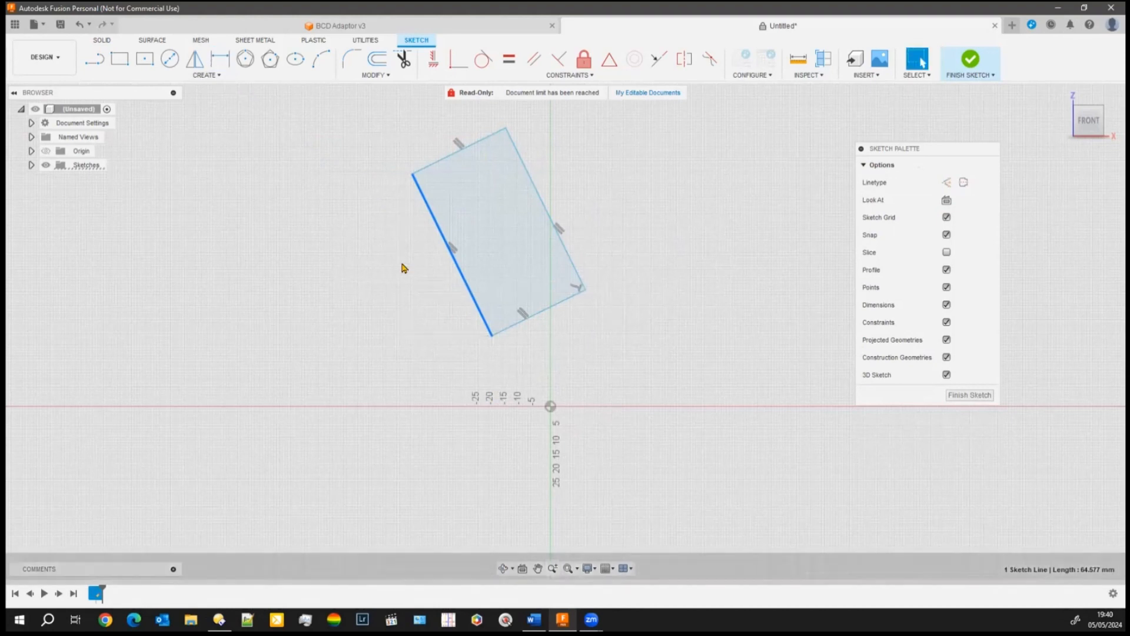
{"action": "left_click", "coordinate": [220, 62]}
{"action": "key", "text": "Escape"}
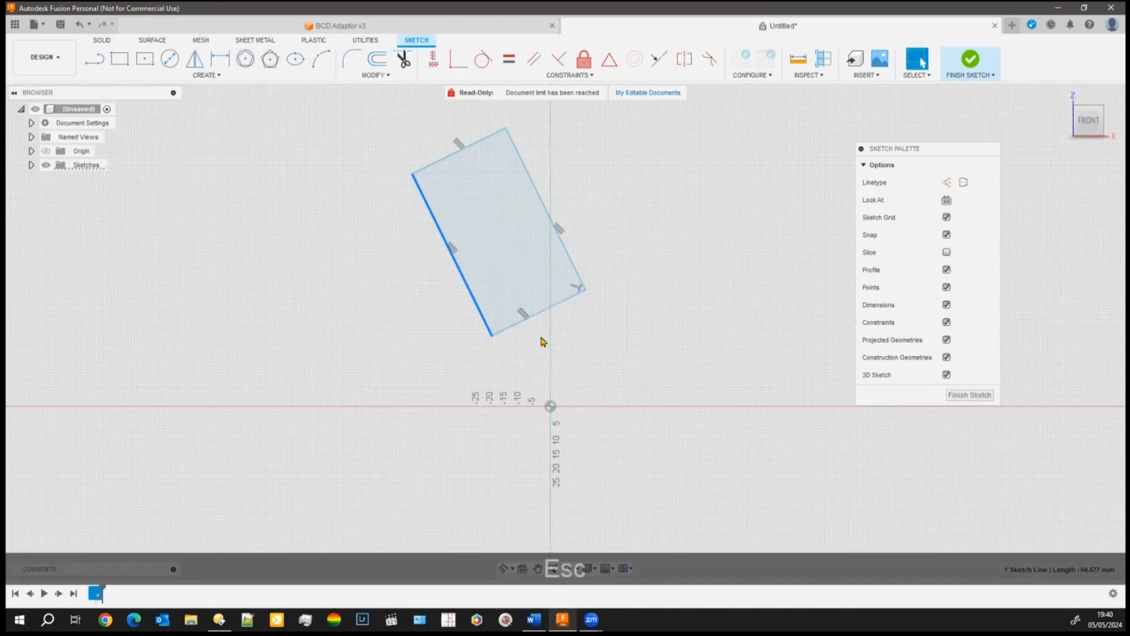
{"action": "key", "text": "d"}
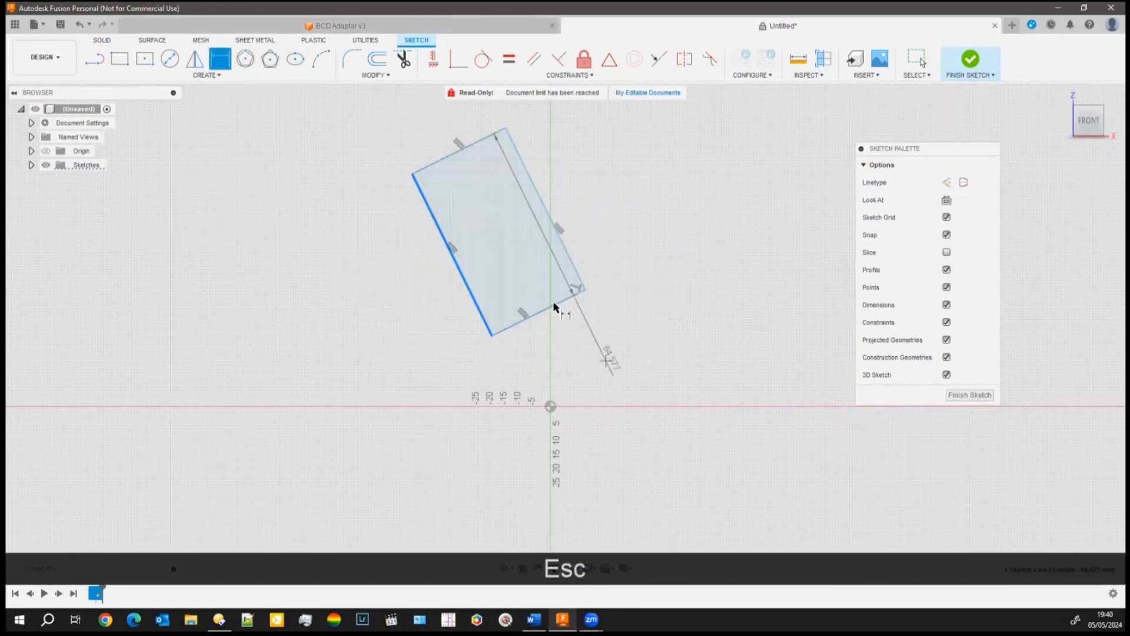
{"action": "key", "text": "Escape"}
{"action": "key", "text": "Escape"}
Step: Add a horizontal dimension of 60 mm below the tilted rectangle's lower edge
{"action": "key", "text": "d"}
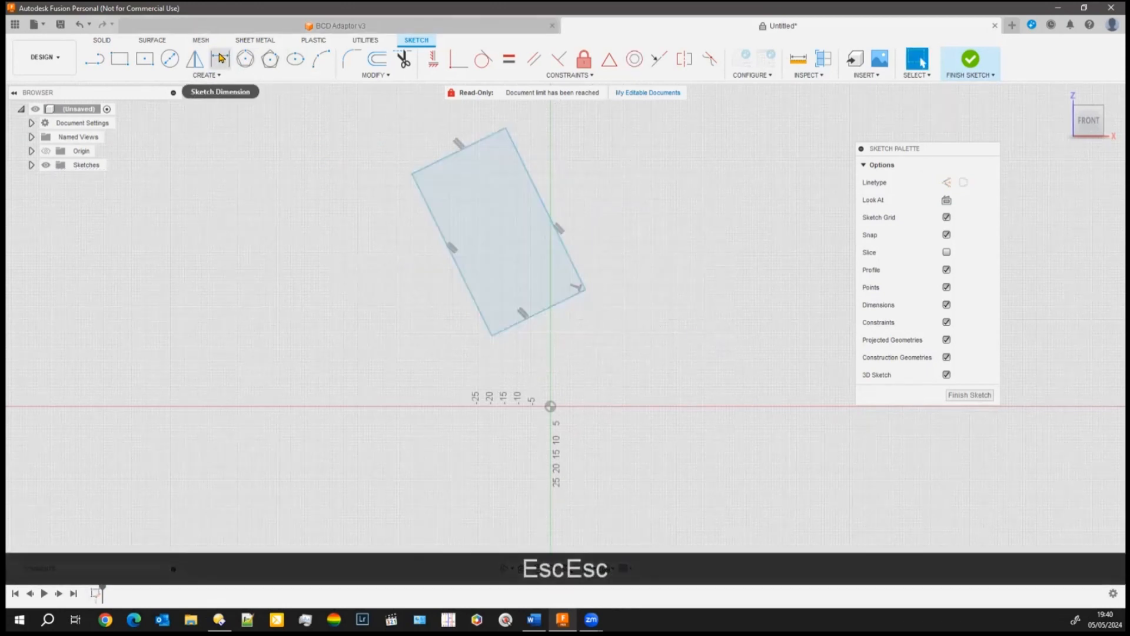
{"action": "left_click", "coordinate": [557, 302]}
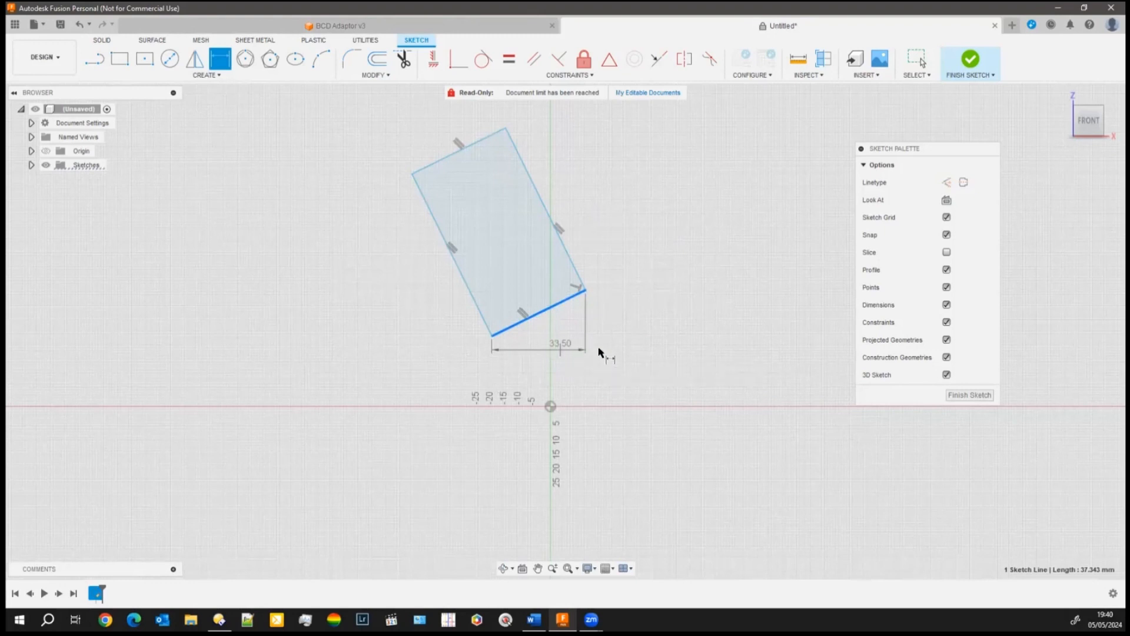
{"action": "left_click", "coordinate": [543, 357]}
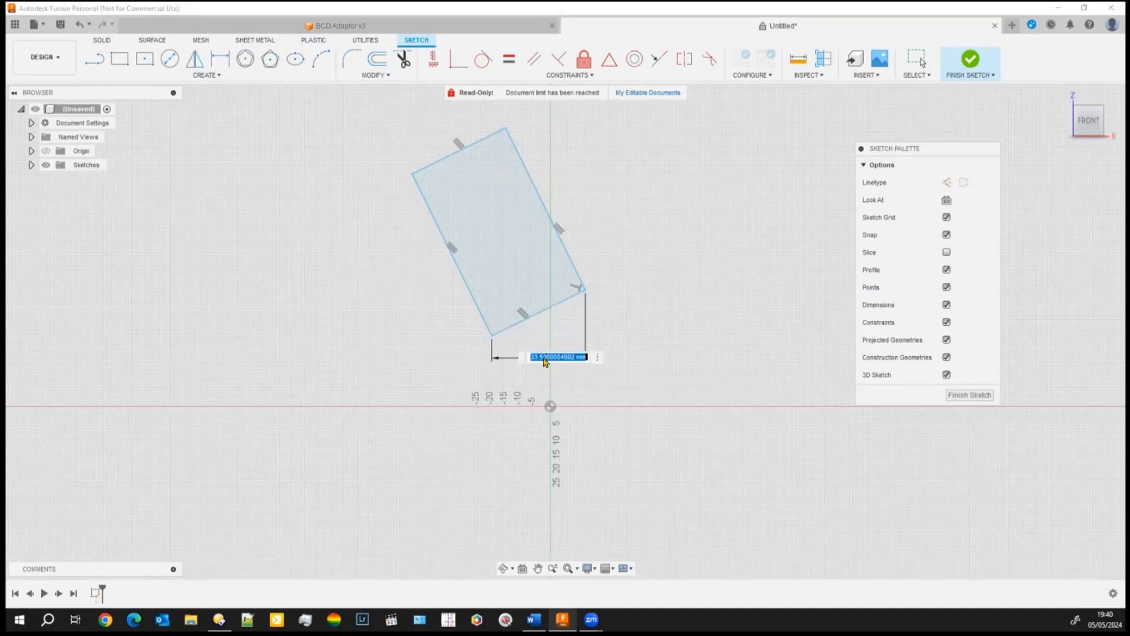
{"action": "type", "text": "60"}
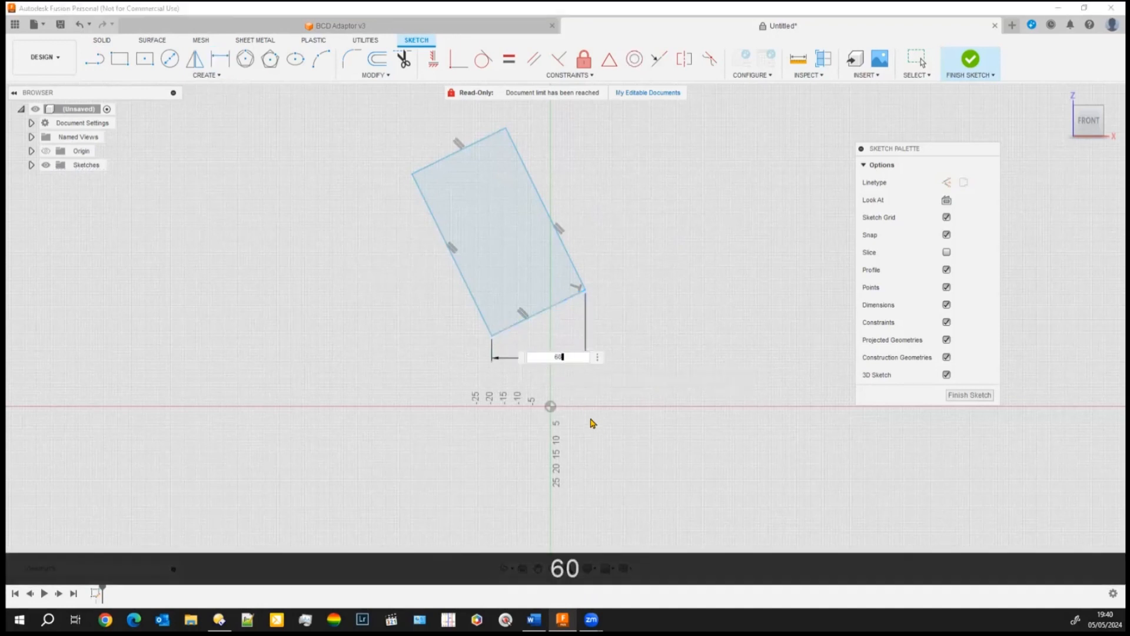
{"action": "key", "text": "Return"}
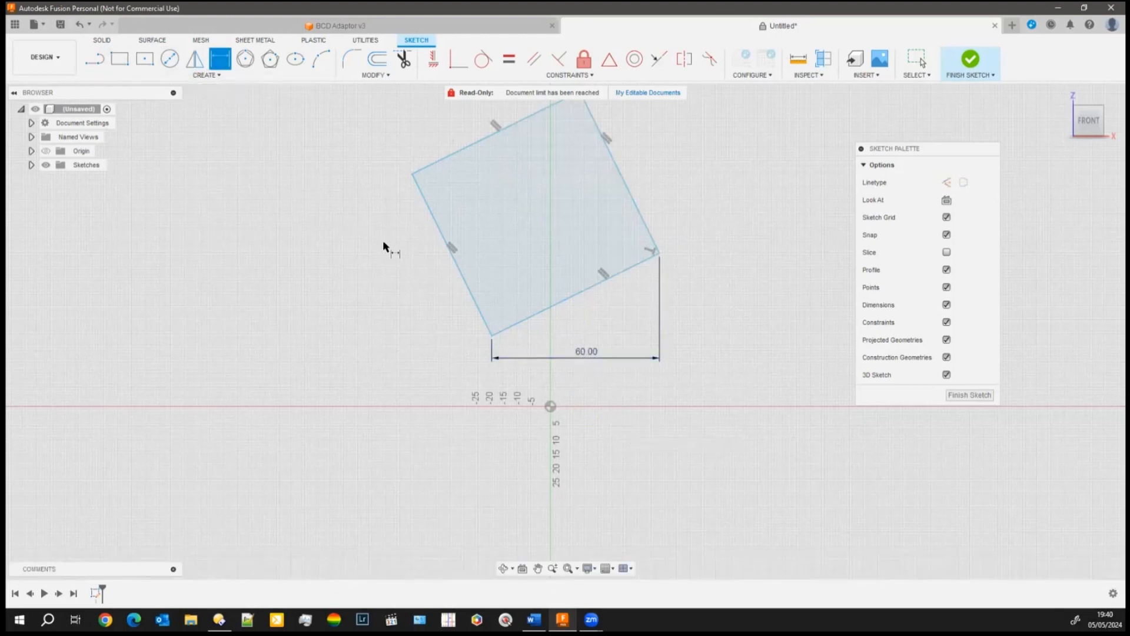
{"action": "left_click", "coordinate": [445, 243]}
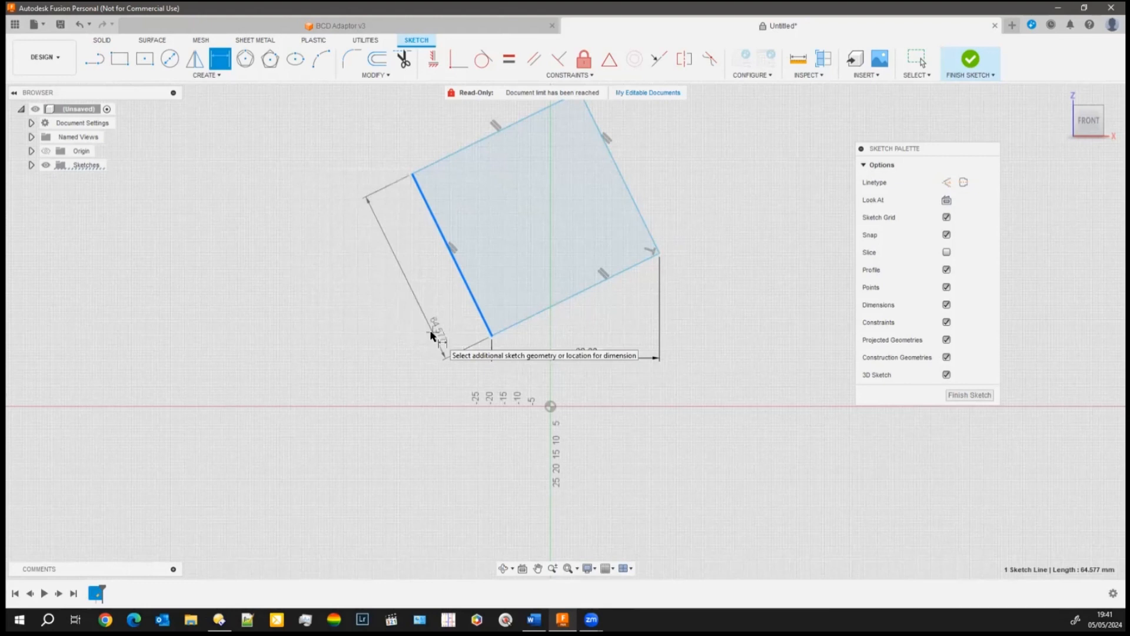
{"action": "key", "text": "Escape"}
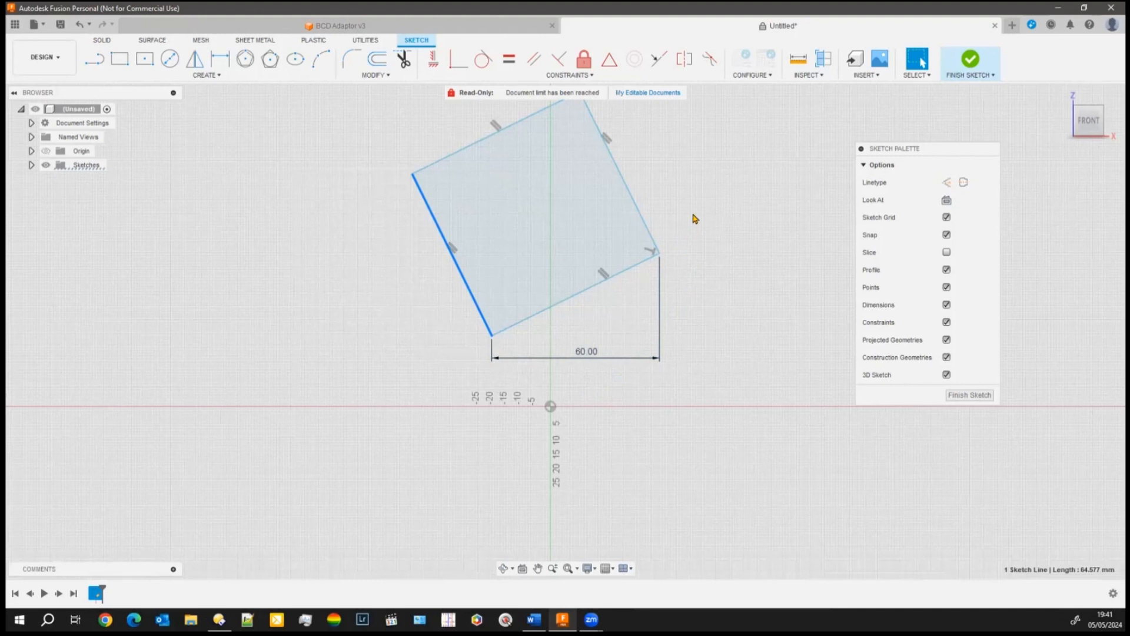
Step: Draw a horizontal construction line from the rectangle's lowest corner, extending in the positive X direction beyond the 60 mm dimension
{"action": "scroll", "coordinate": [696, 203], "scroll_direction": "down", "scroll_amount": 1}
{"action": "middle_click_drag", "start_coordinate": [696, 202], "coordinate": [635, 243]}
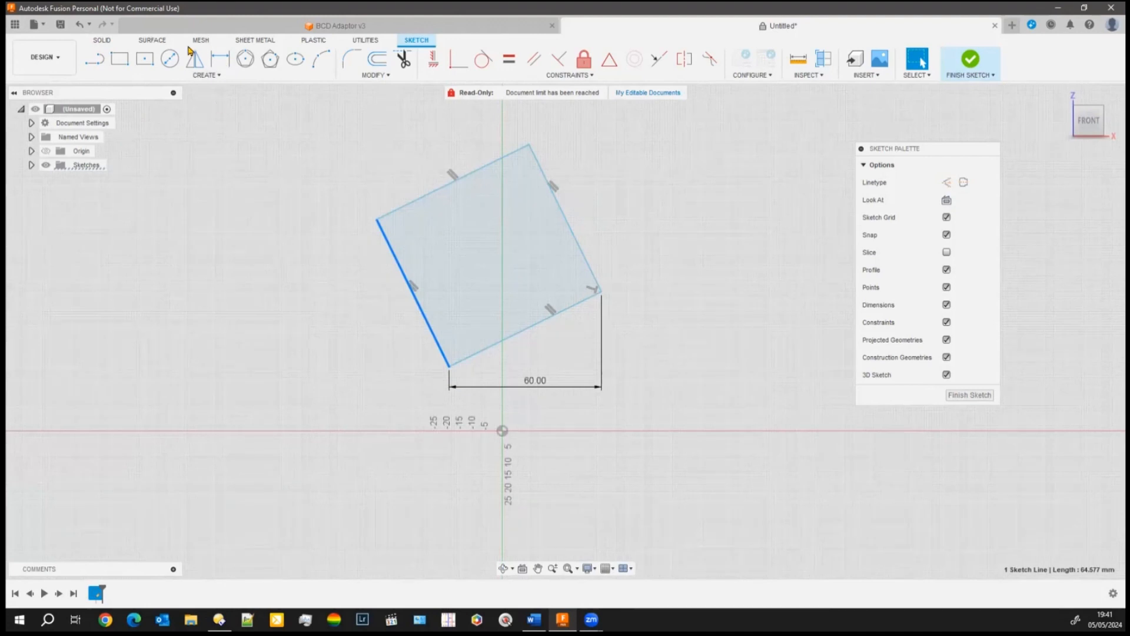
{"action": "left_click", "coordinate": [94, 58]}
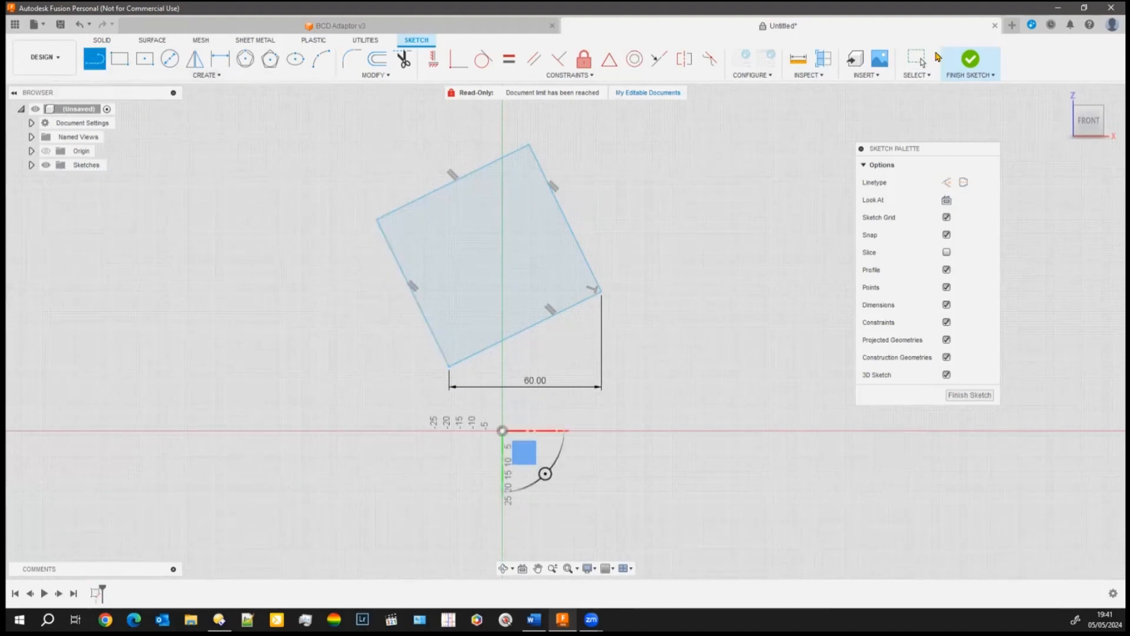
{"action": "left_click", "coordinate": [947, 182]}
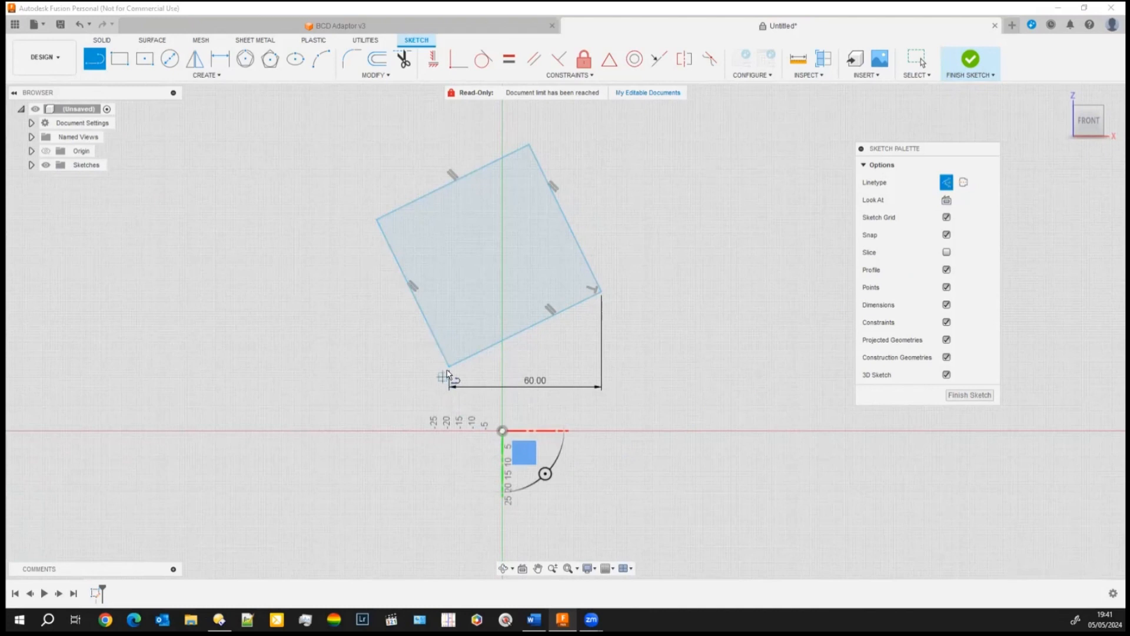
{"action": "left_click", "coordinate": [449, 366]}
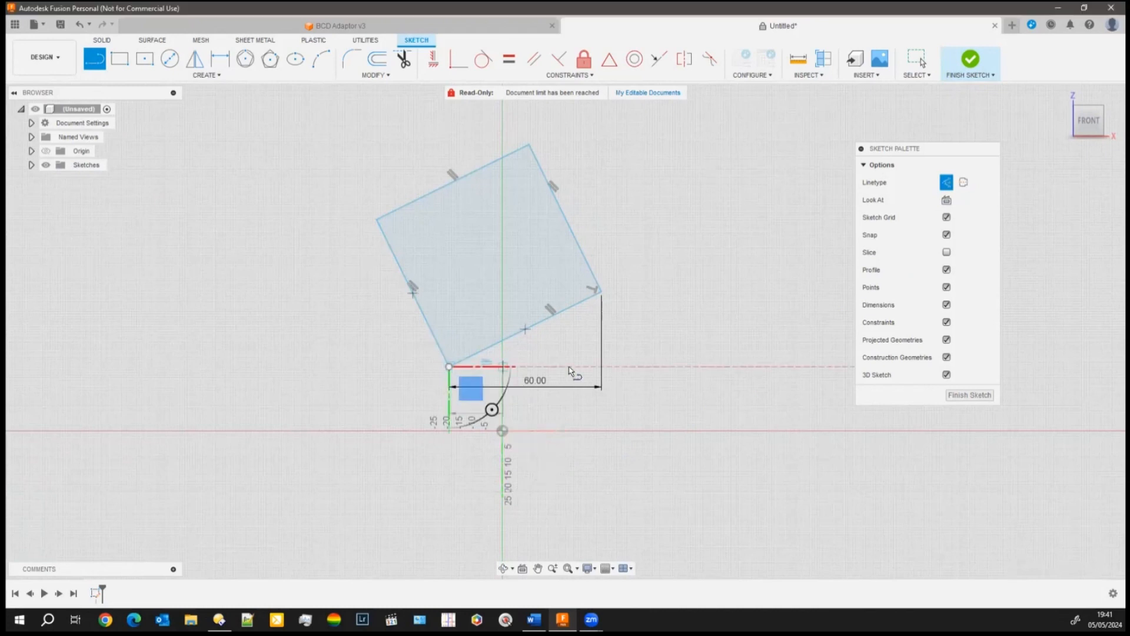
{"action": "left_click", "coordinate": [699, 367]}
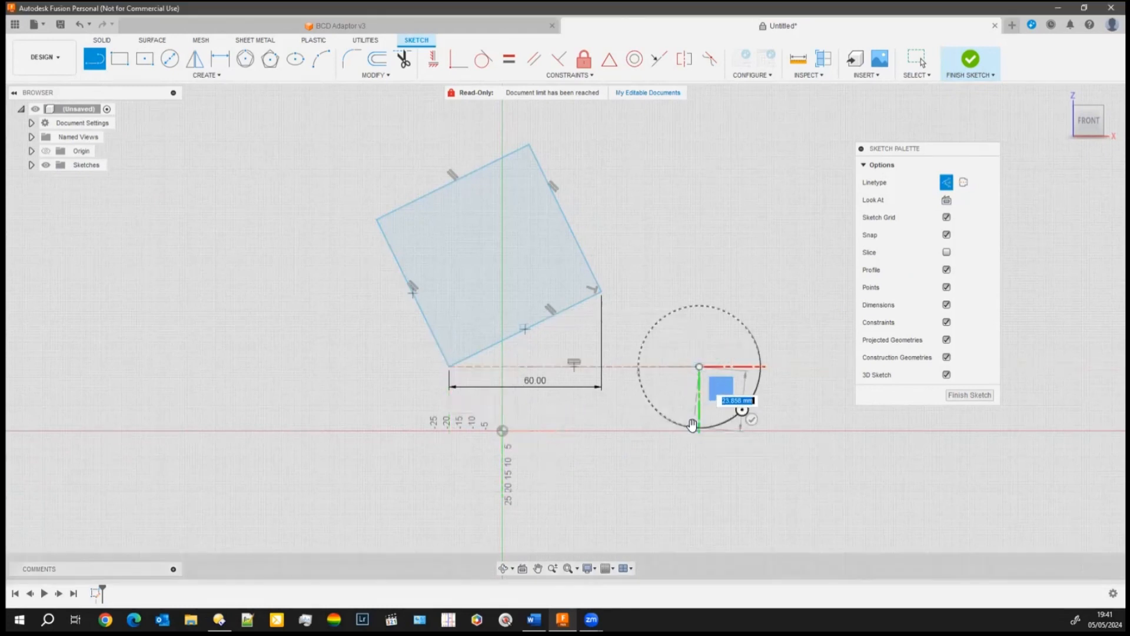
{"action": "key", "text": "Return"}
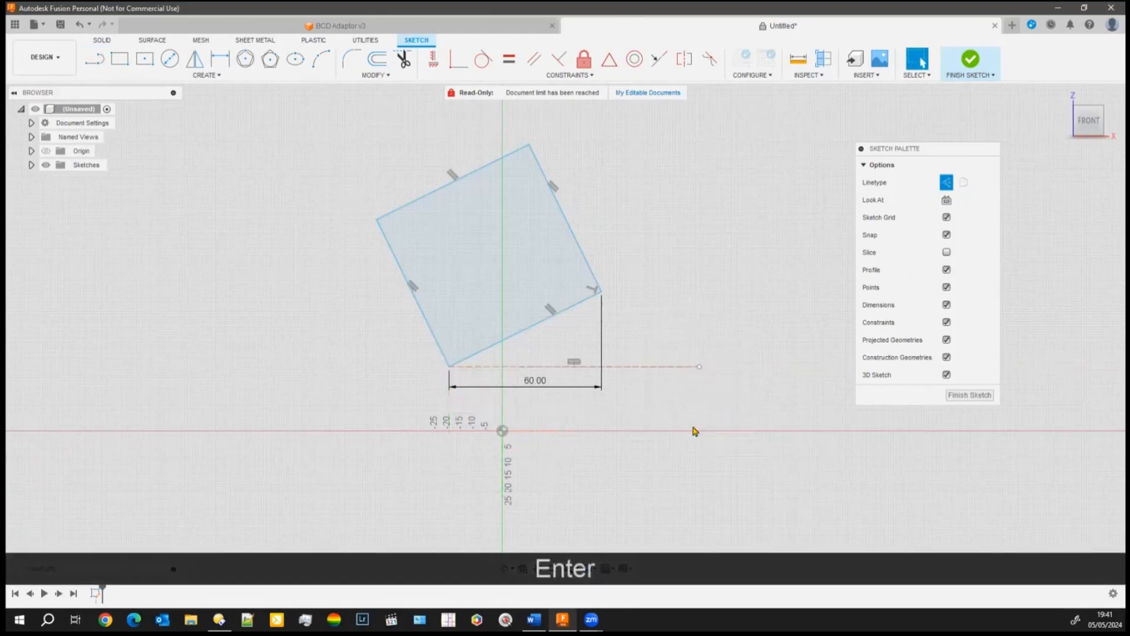
Step: Dimension the angle between the rectangle's lower edge and the horizontal construction line as 45°
{"action": "left_click", "coordinate": [220, 59]}
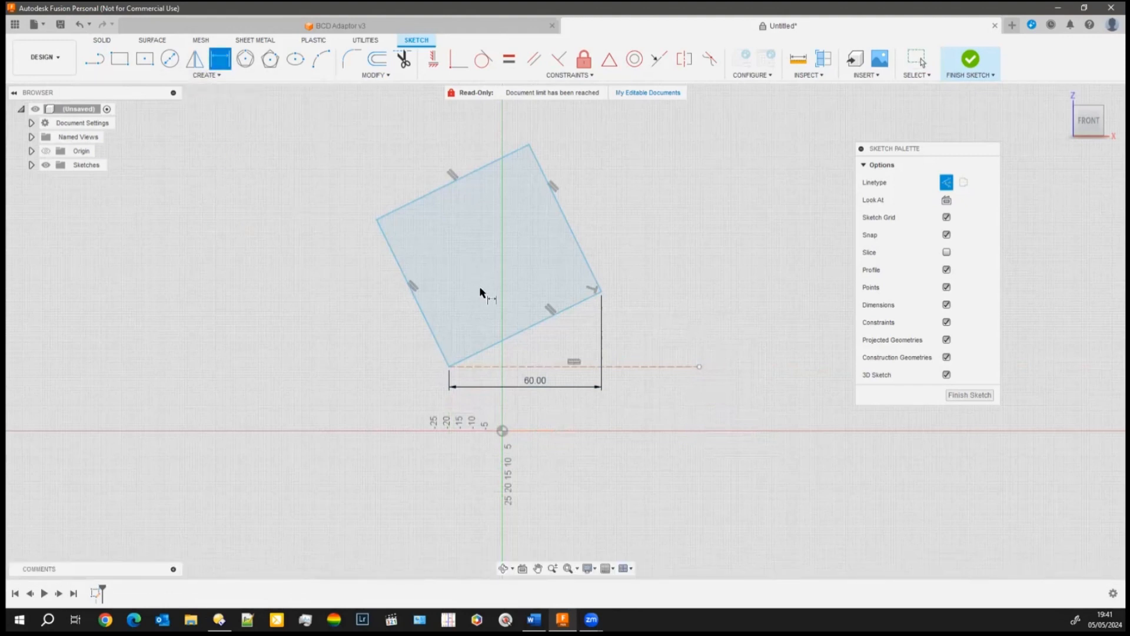
{"action": "left_click", "coordinate": [499, 345]}
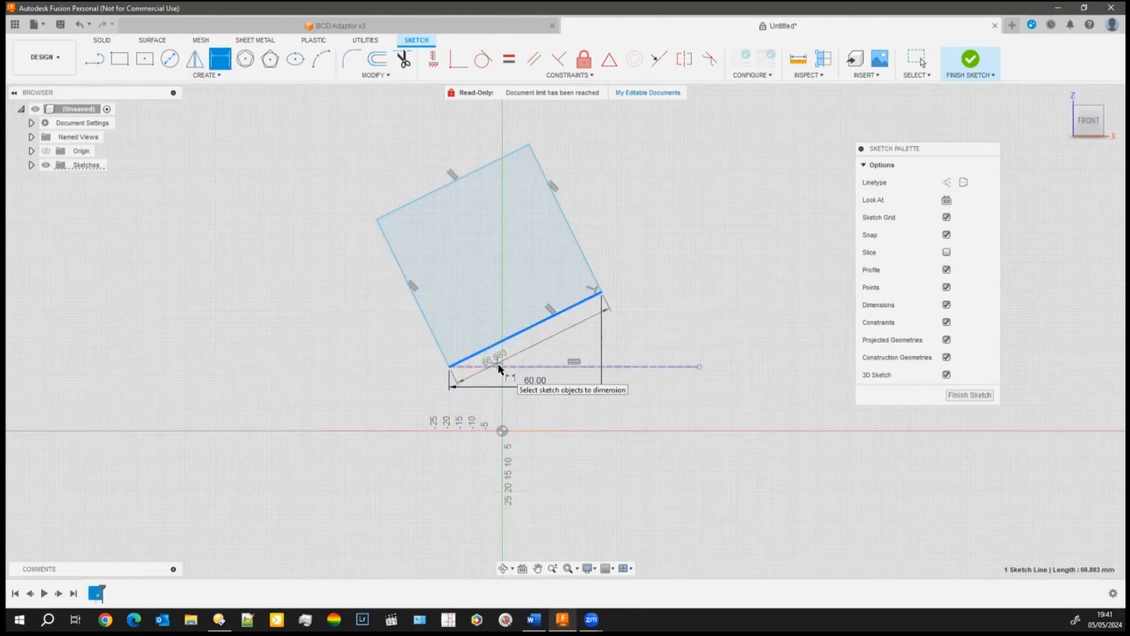
{"action": "left_click", "coordinate": [500, 367]}
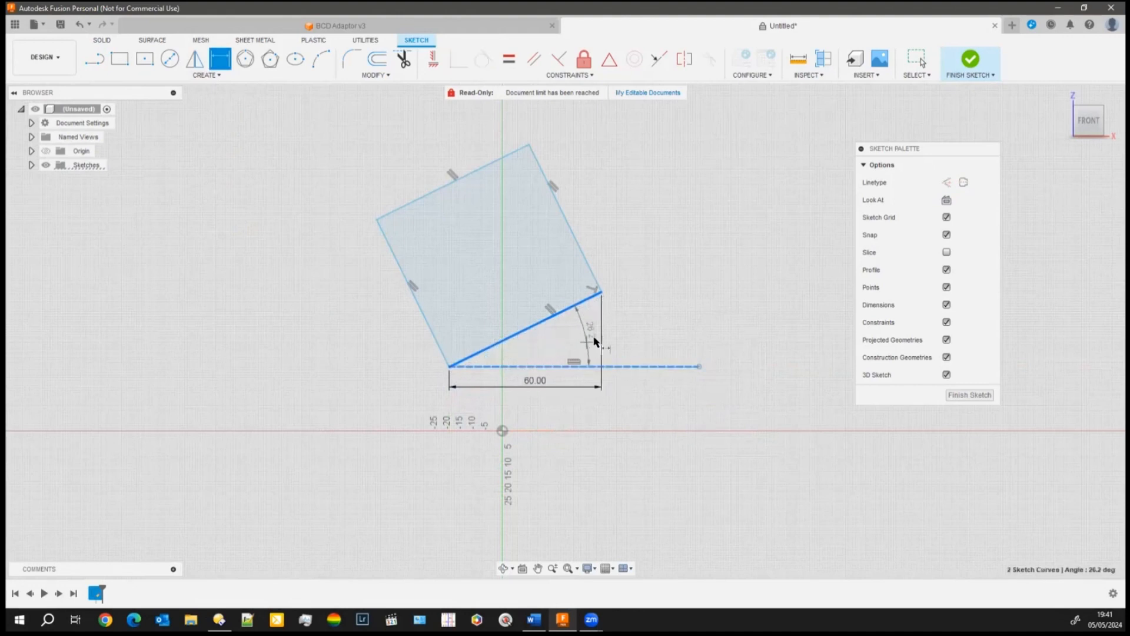
{"action": "left_click", "coordinate": [573, 342]}
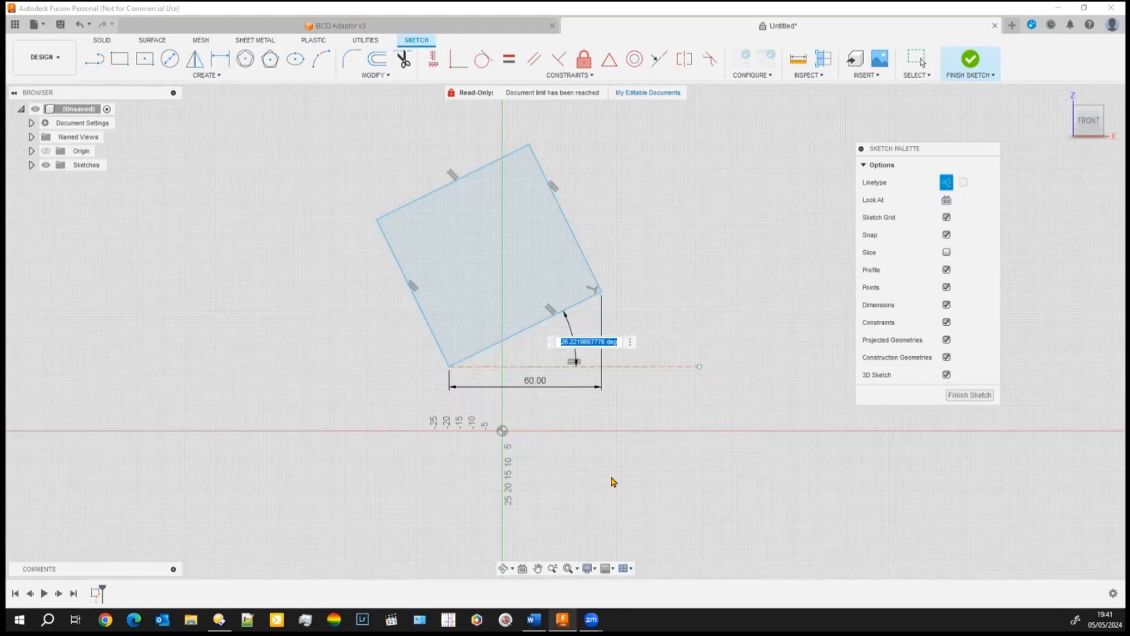
{"action": "type", "text": "45"}
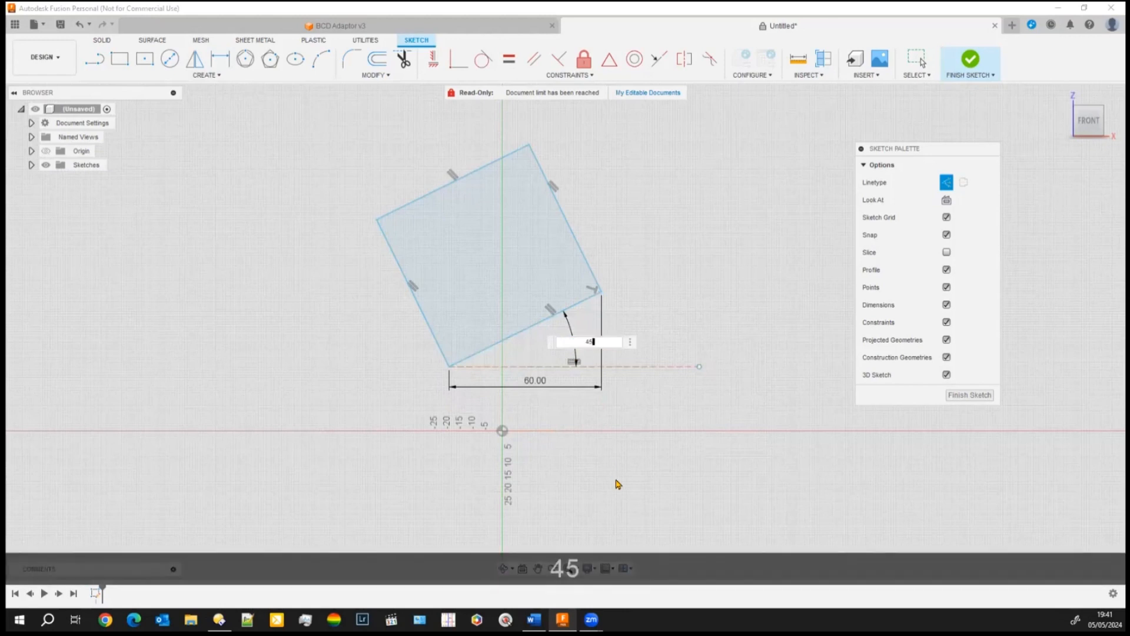
{"action": "key", "text": "Return"}
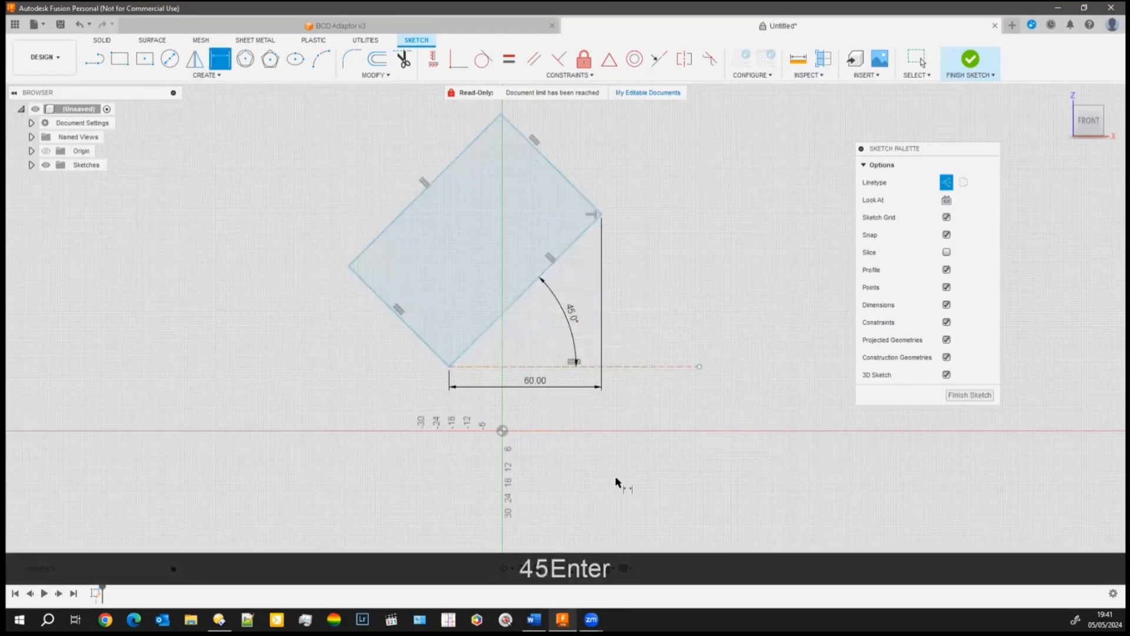
Step: Set the angle dimension between the rectangle's lower edge and the construction line to 20°
{"action": "double_click", "coordinate": [570, 313]}
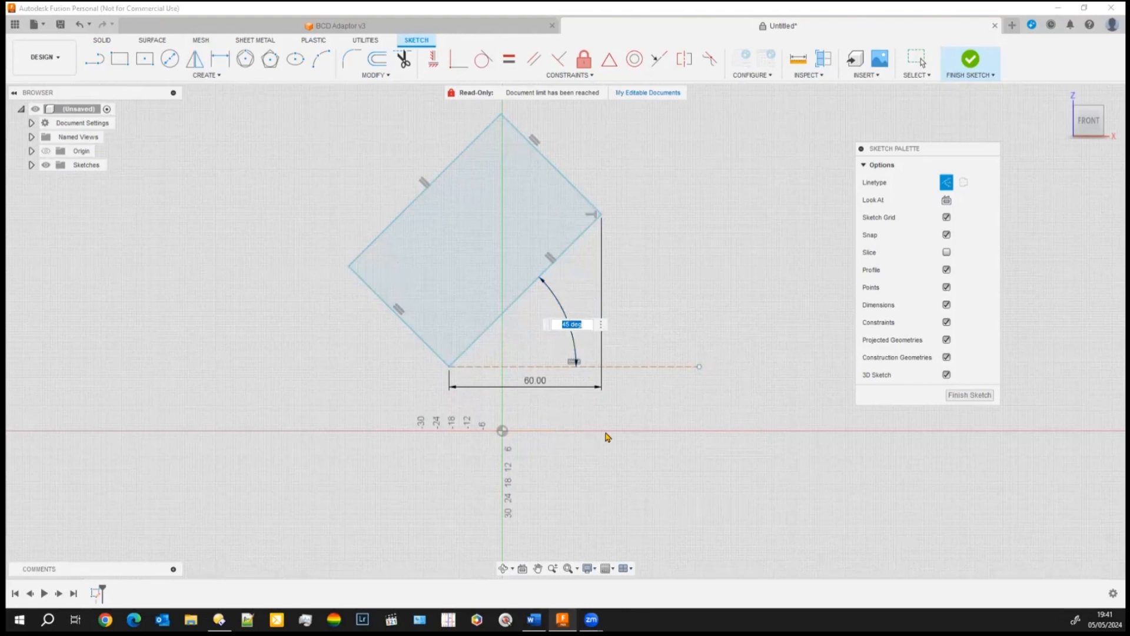
{"action": "type", "text": "20"}
{"action": "key", "text": "Return"}
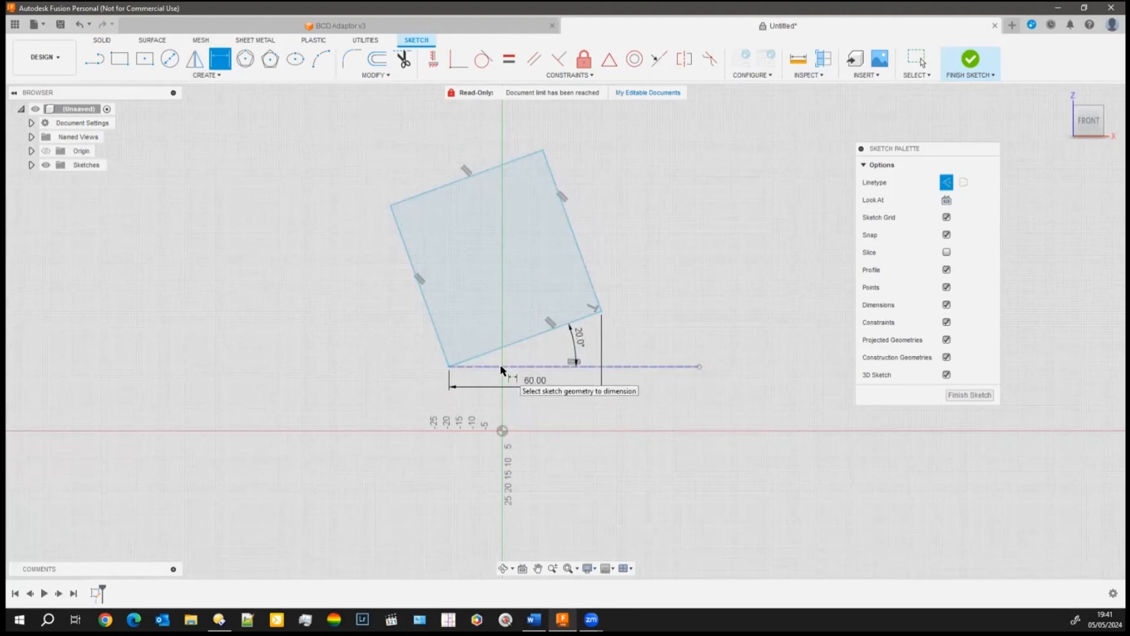
Step: Undo the angle dimension and the horizontal construction line, keeping the rectangle and its 60 mm dimension
{"action": "key", "text": "ctrl+z"}
{"action": "key", "text": "ctrl+z"}
{"action": "key", "text": "ctrl+z"}
{"action": "key", "text": "ctrl+z"}
{"action": "key", "text": "ctrl+z"}
{"action": "key", "text": "ctrl+z"}
Step: Draw a construction line about 88 mm long from the rectangle's lowest corner, at about 153° from the horizontal axis
{"action": "left_click", "coordinate": [95, 59]}
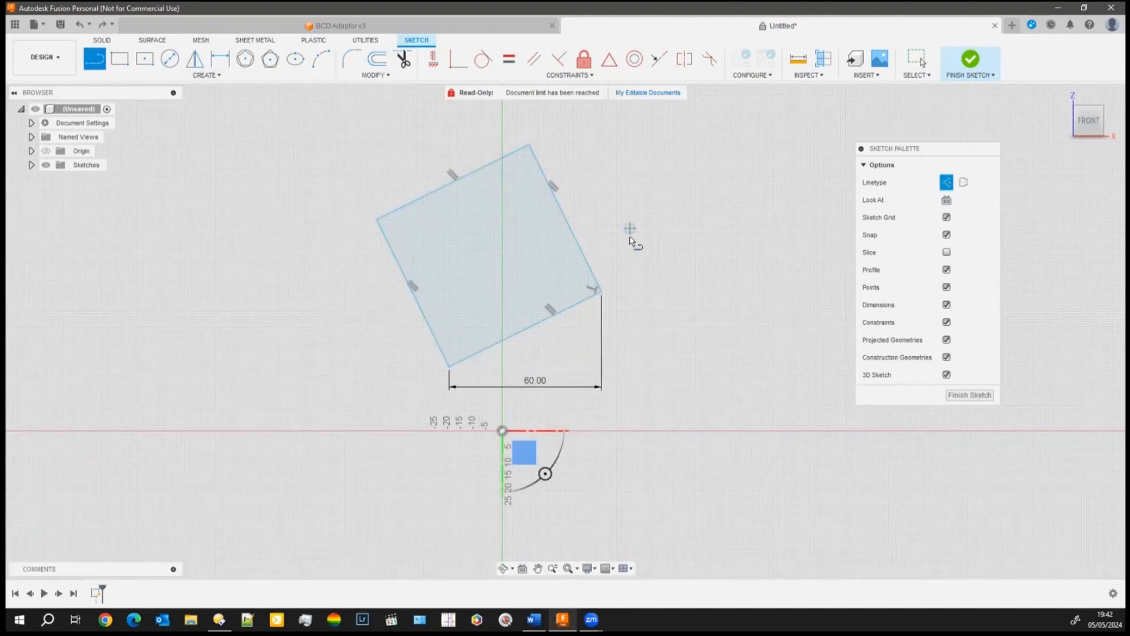
{"action": "left_click", "coordinate": [447, 367]}
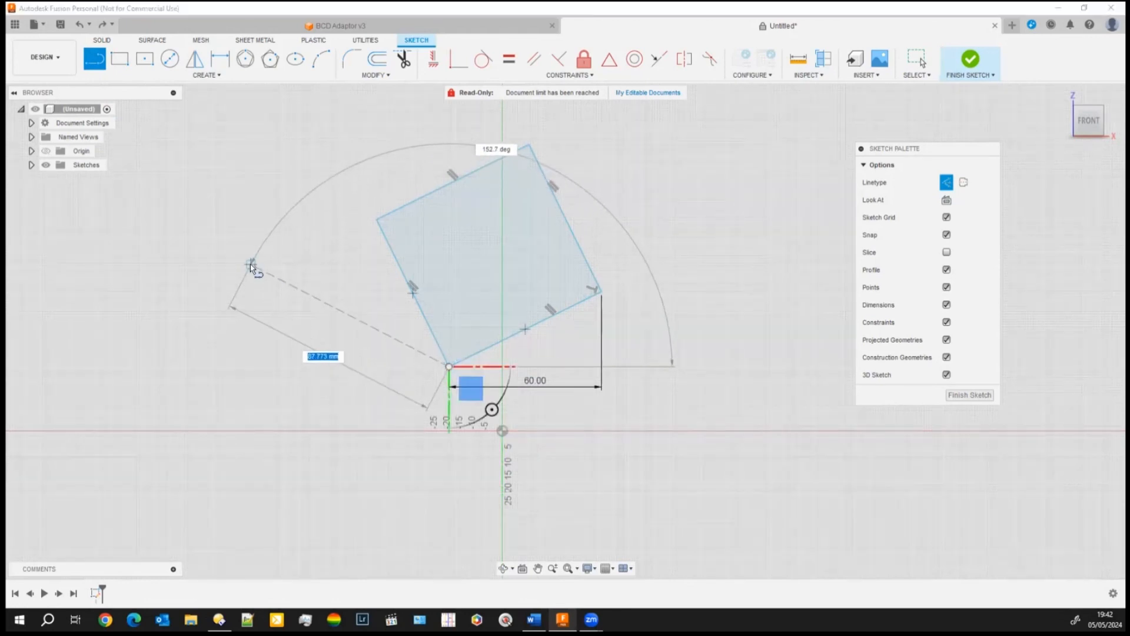
{"action": "left_click", "coordinate": [250, 263]}
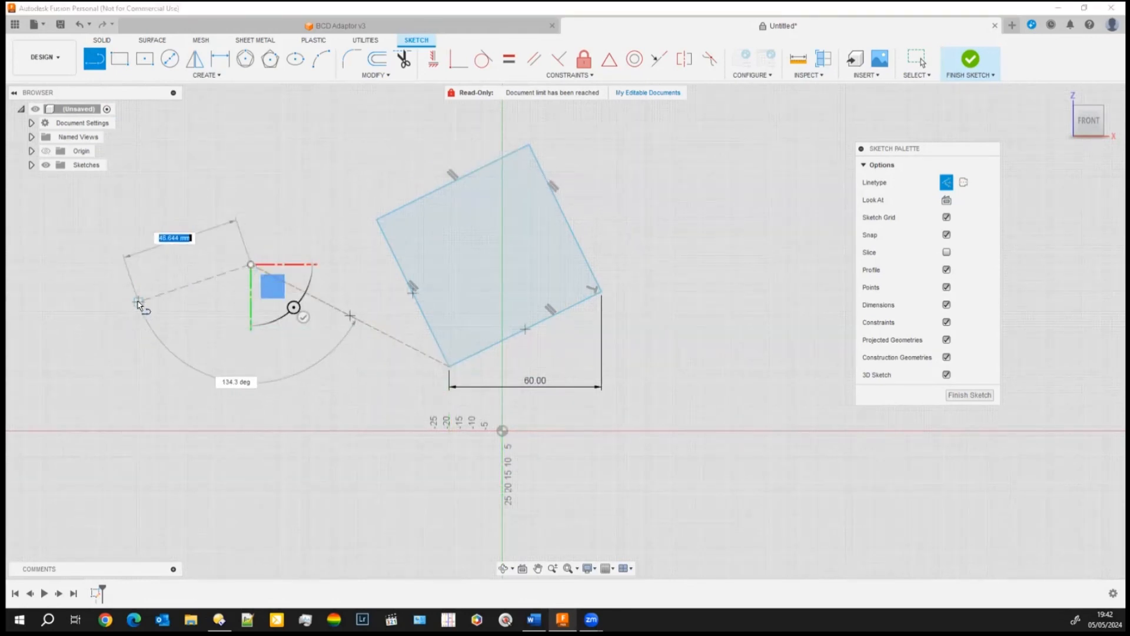
{"action": "key", "text": "Escape"}
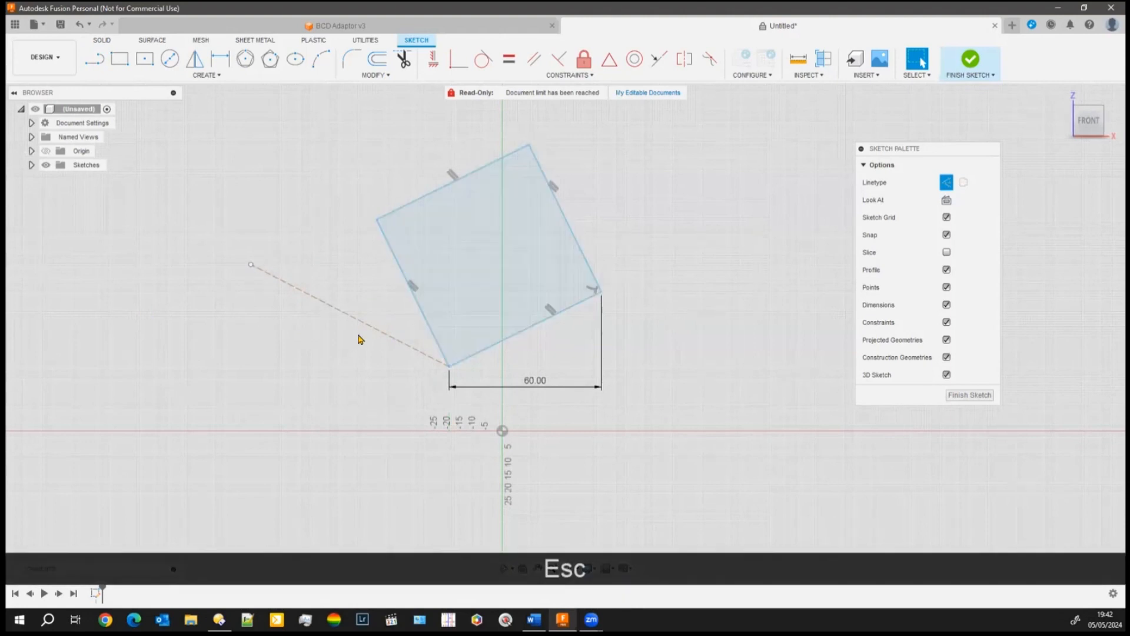
Step: Dimension the angle between the tilted rectangle's left edge and the sloping construction line as 36°
{"action": "left_click", "coordinate": [220, 58]}
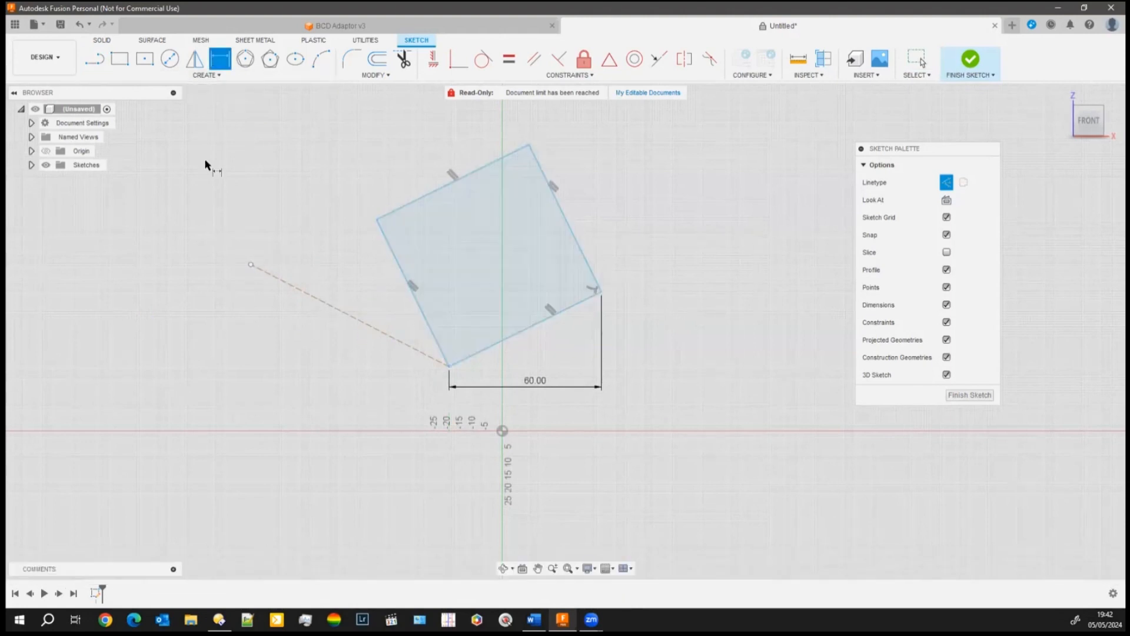
{"action": "left_click", "coordinate": [393, 280]}
{"action": "left_click", "coordinate": [365, 322]}
{"action": "left_click", "coordinate": [358, 271]}
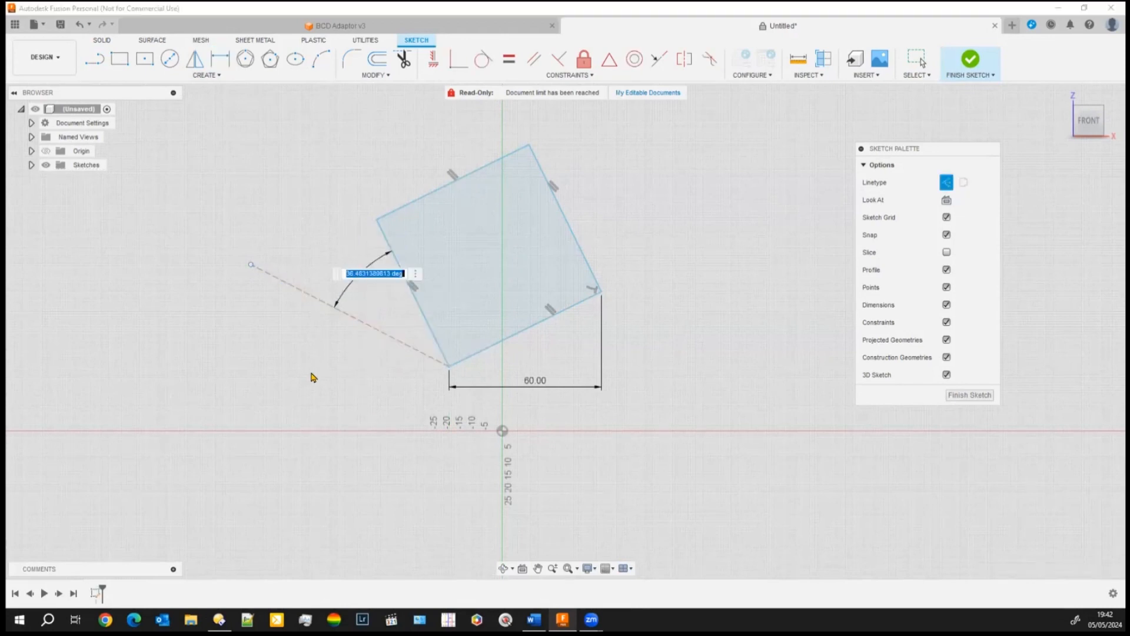
{"action": "type", "text": "36"}
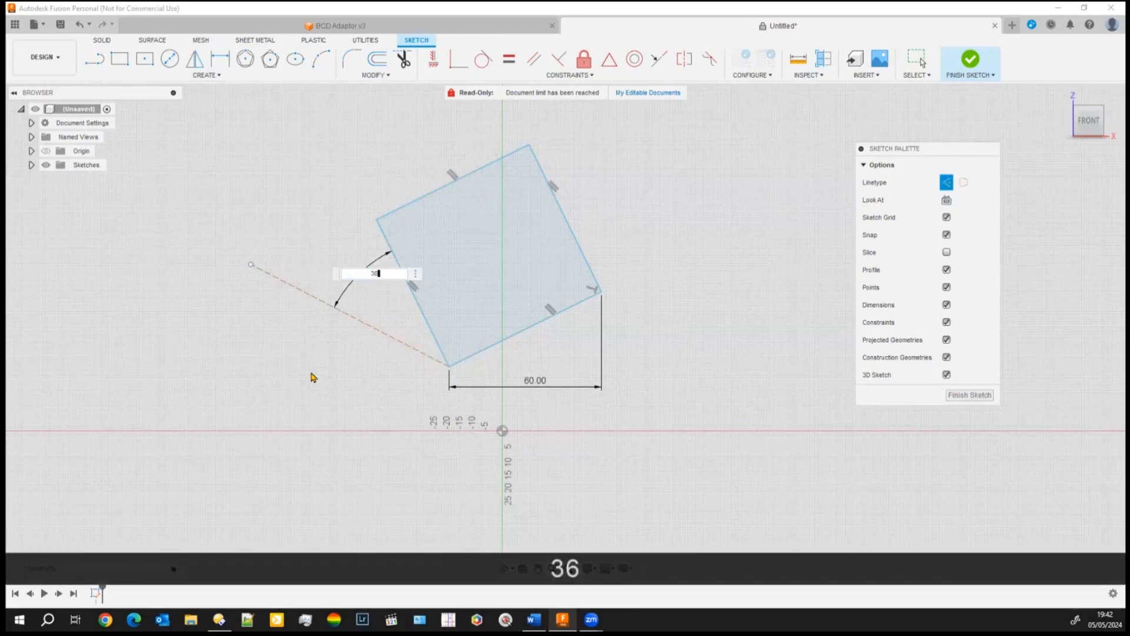
{"action": "key", "text": "Return"}
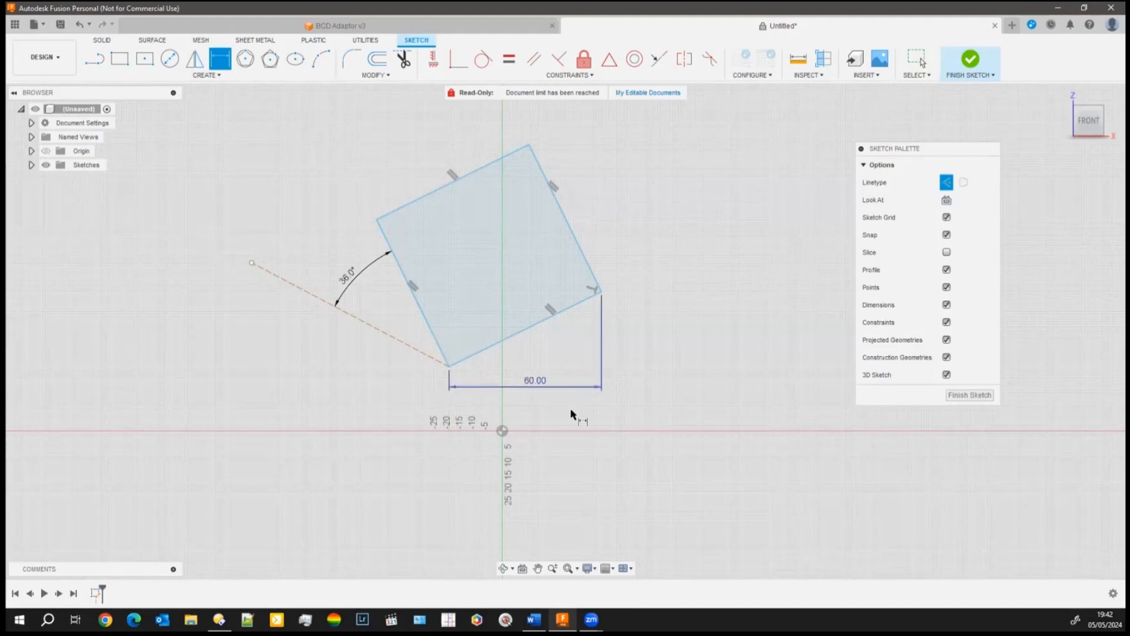
Step: Draw a two-point rectangle in construction lines, about 54 by 31 mm, to the right of the tilted rectangle
{"action": "key", "text": "r"}
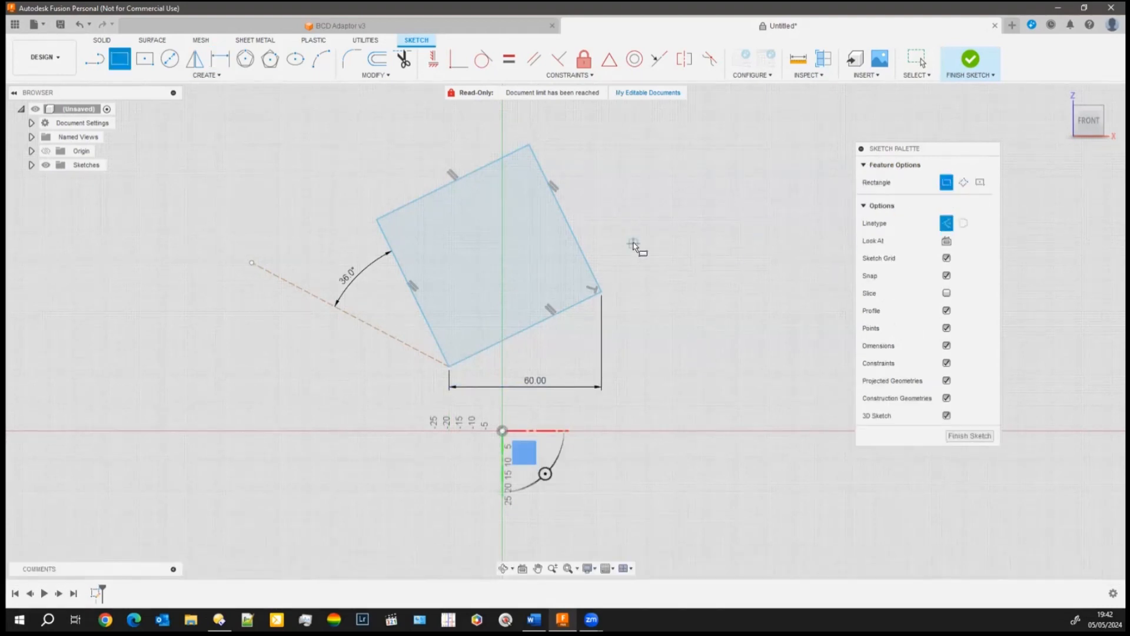
{"action": "left_click", "coordinate": [750, 244]}
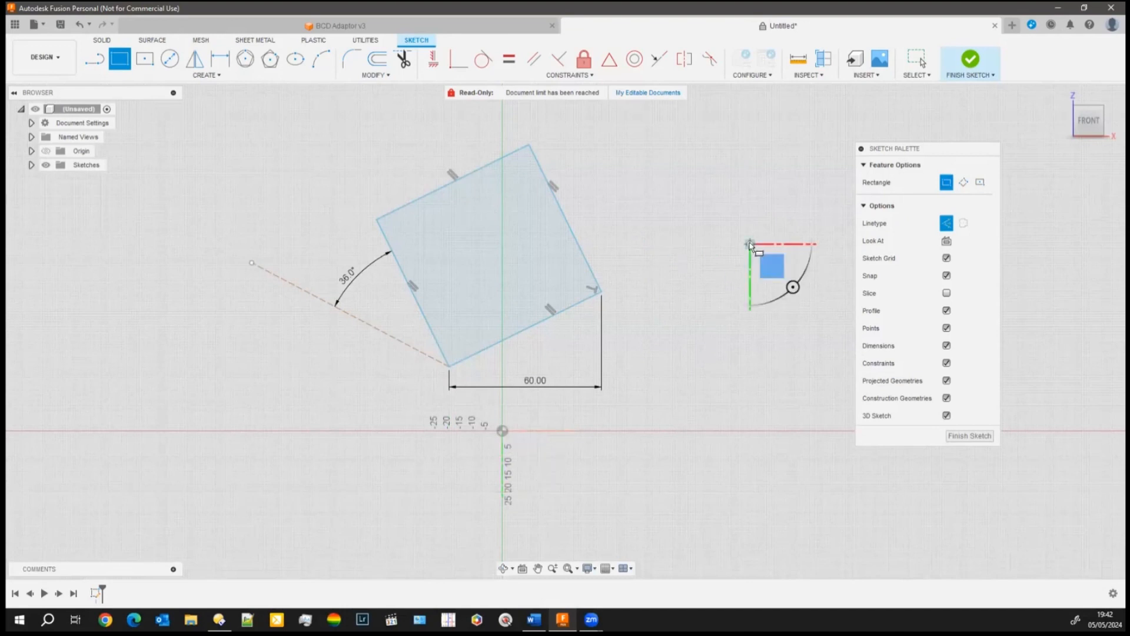
{"action": "left_click", "coordinate": [613, 166]}
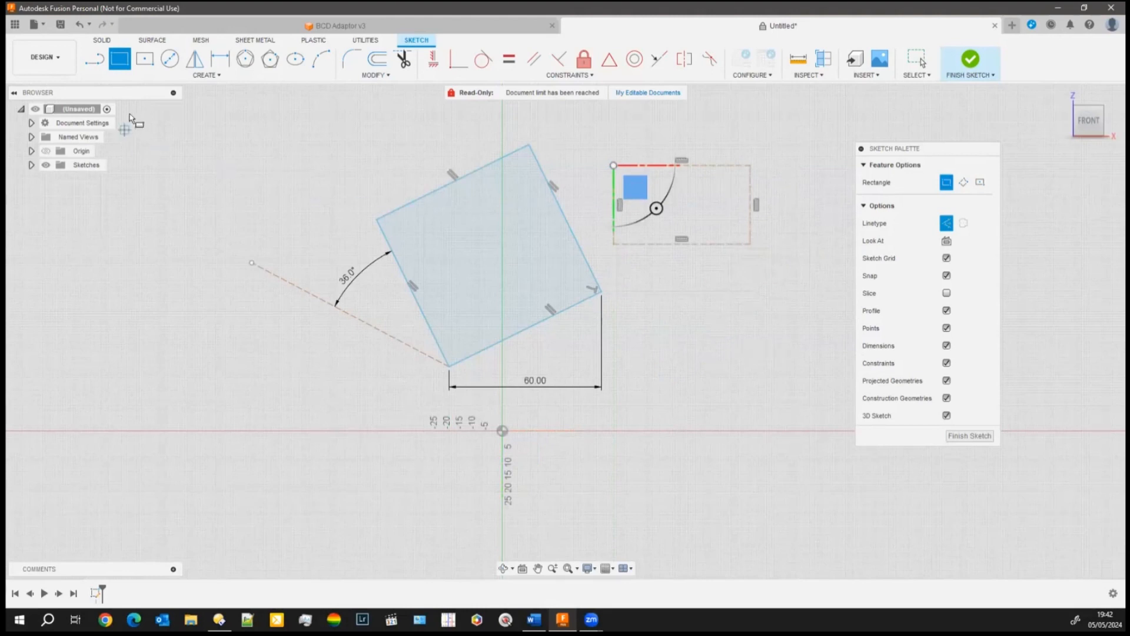
{"action": "key", "text": "Escape"}
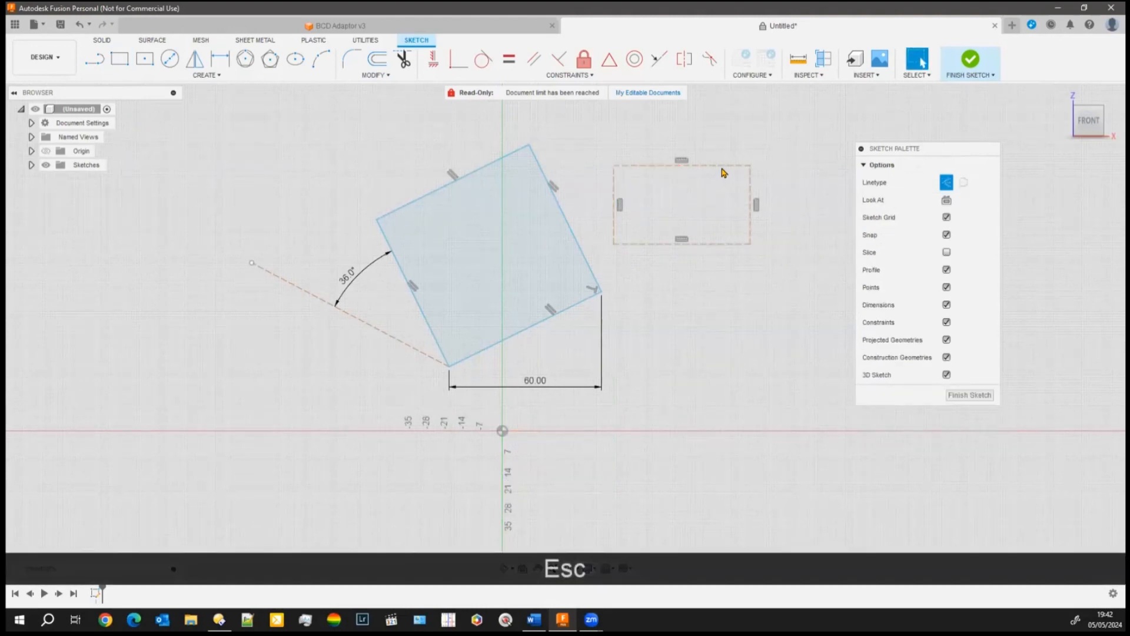
Step: Change the construction rectangle's upper and right edges to normal lines, one edge at a time
{"action": "left_click", "coordinate": [724, 167]}
{"action": "left_click", "coordinate": [952, 184]}
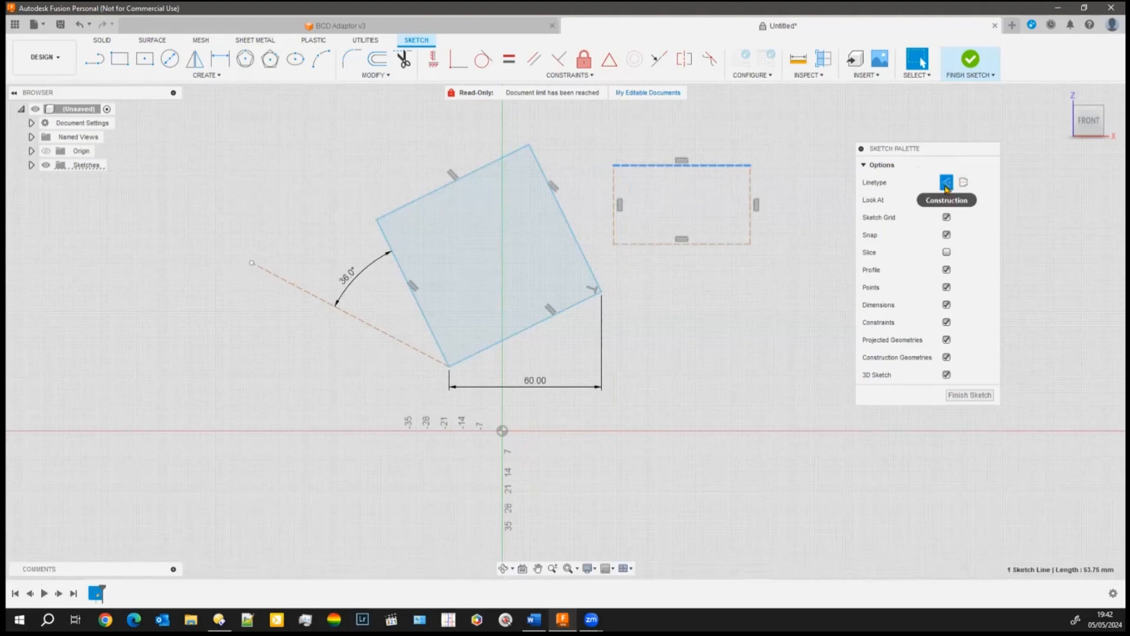
{"action": "left_click", "coordinate": [750, 217]}
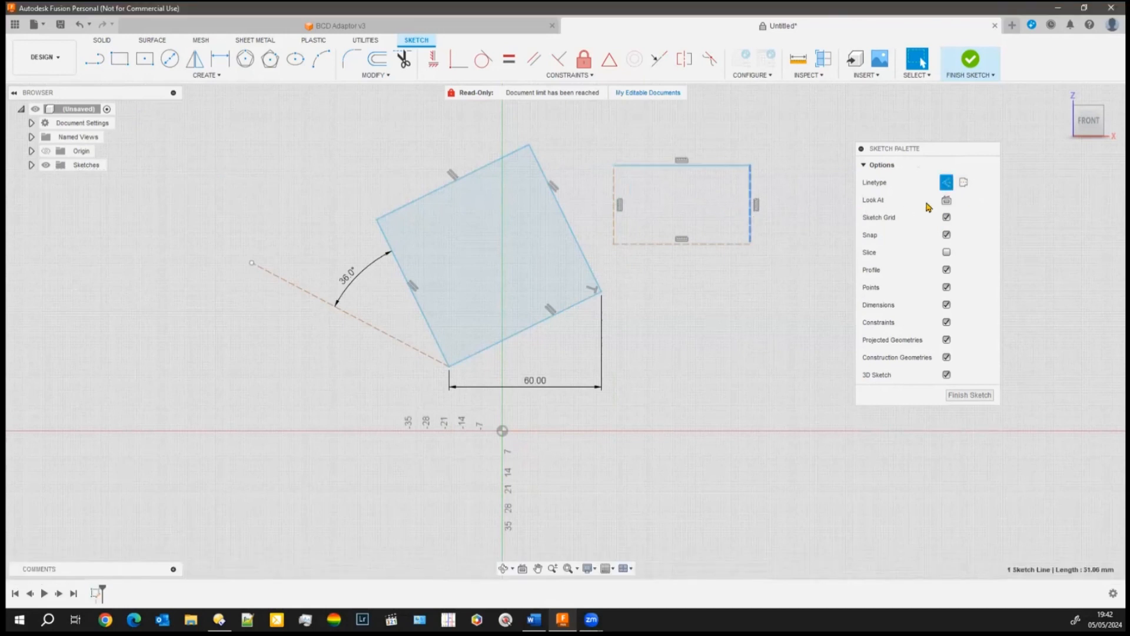
{"action": "left_click", "coordinate": [946, 182]}
{"action": "left_click", "coordinate": [724, 301]}
Step: Select the whole two-point rectangle and turn all its edges into construction lines
{"action": "left_click_drag", "start_coordinate": [595, 136], "coordinate": [806, 274]}
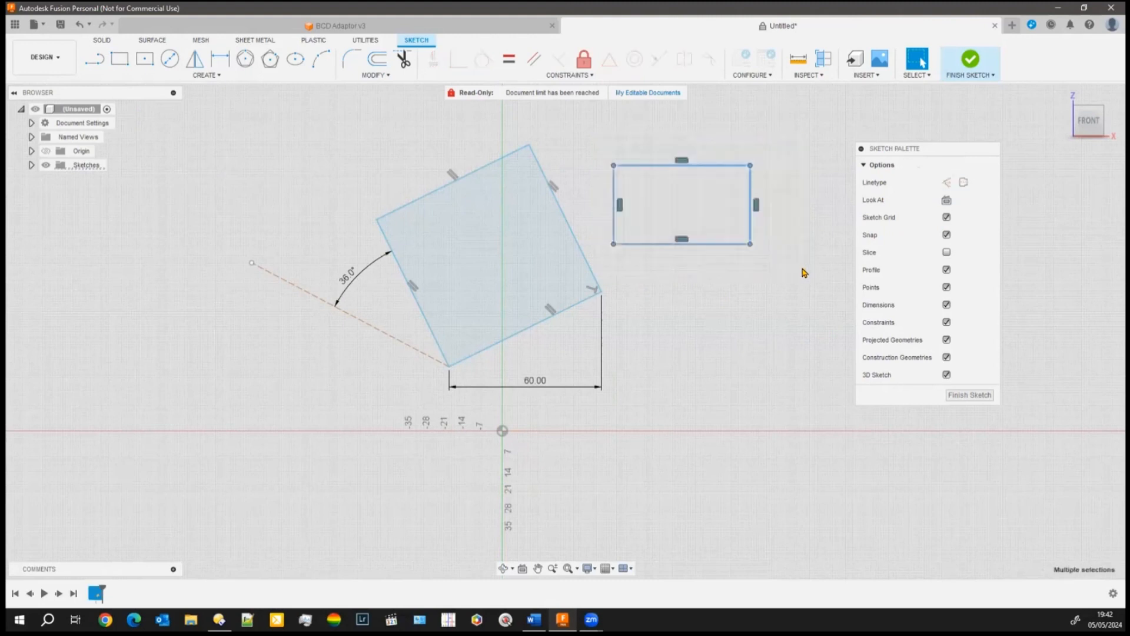
{"action": "left_click", "coordinate": [948, 184]}
{"action": "left_click", "coordinate": [757, 311]}
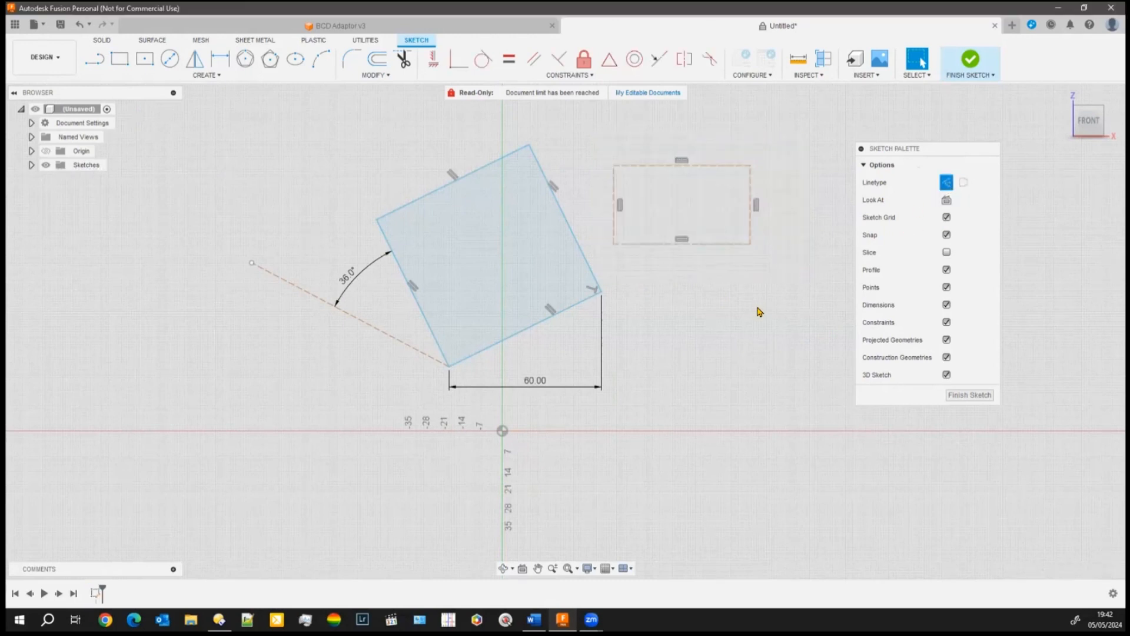
Step: Select the whole two-point rectangle and convert all four construction edges to normal lines
{"action": "left_click_drag", "start_coordinate": [605, 143], "coordinate": [788, 275]}
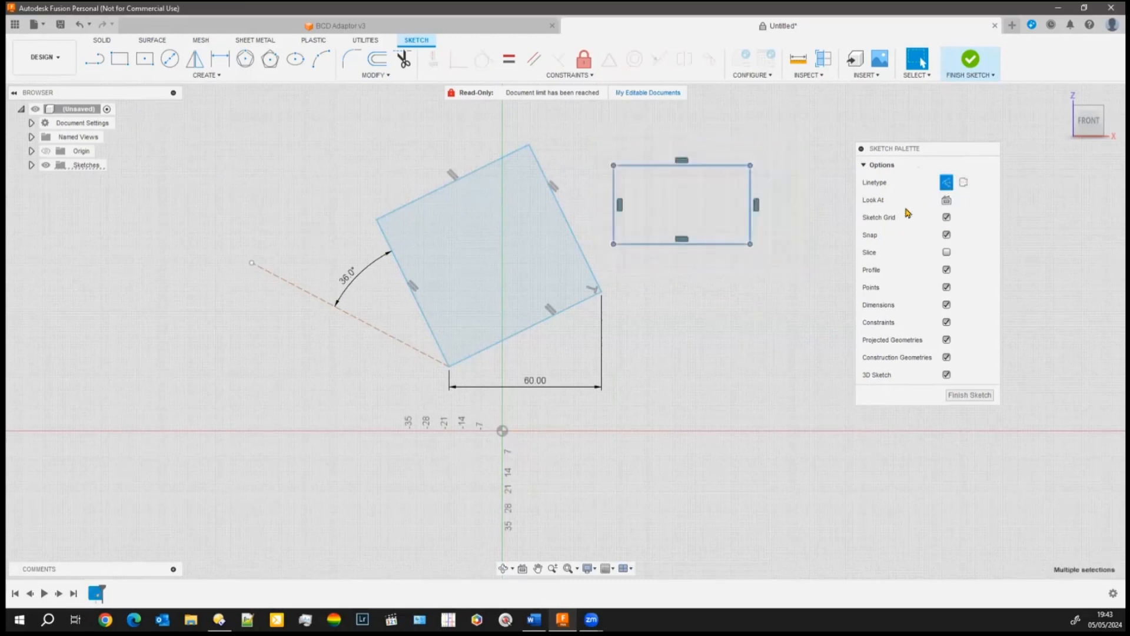
{"action": "left_click", "coordinate": [946, 185]}
{"action": "left_click", "coordinate": [672, 353]}
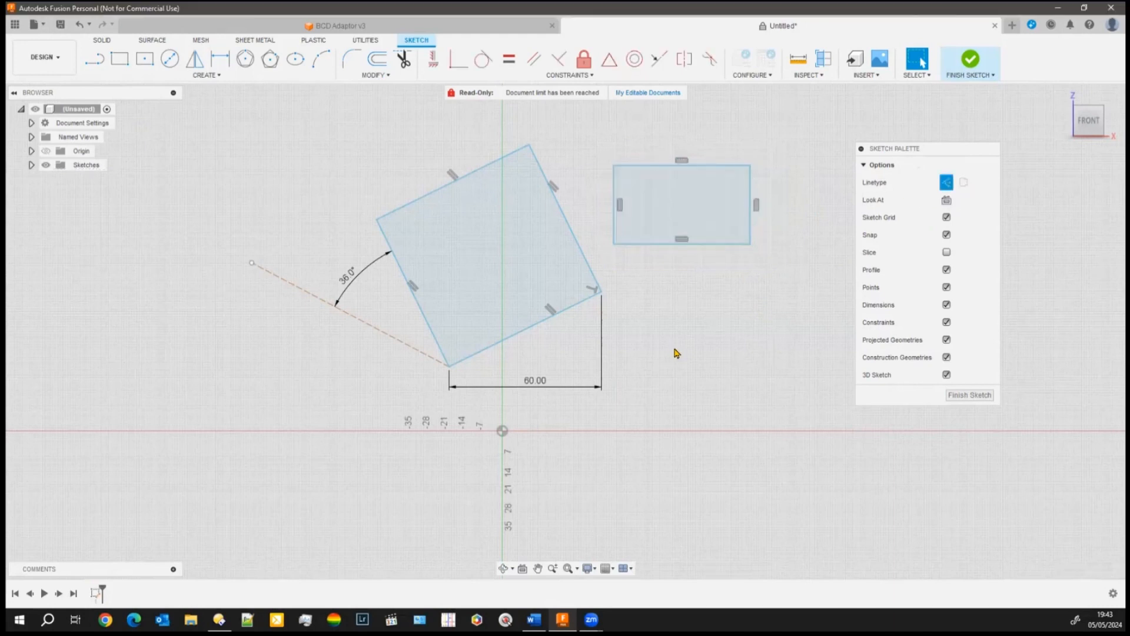
Step: Draw a tilted 3-point rectangle with normal lines below the two-point rectangle, switching off the construction linetype
{"action": "key", "text": "r"}
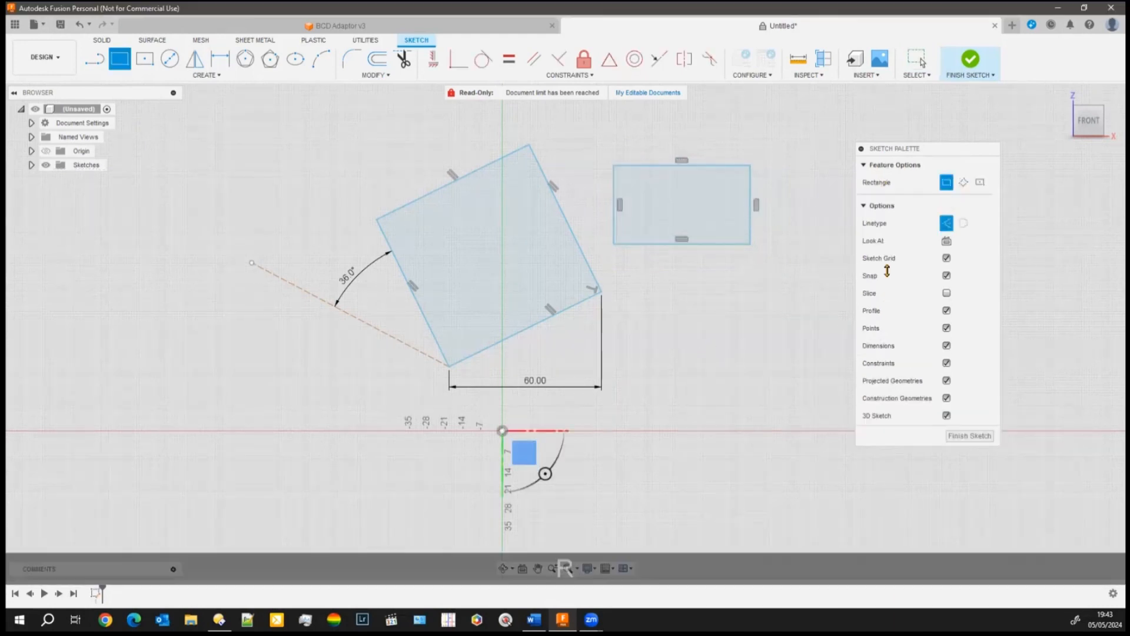
{"action": "left_click", "coordinate": [965, 182]}
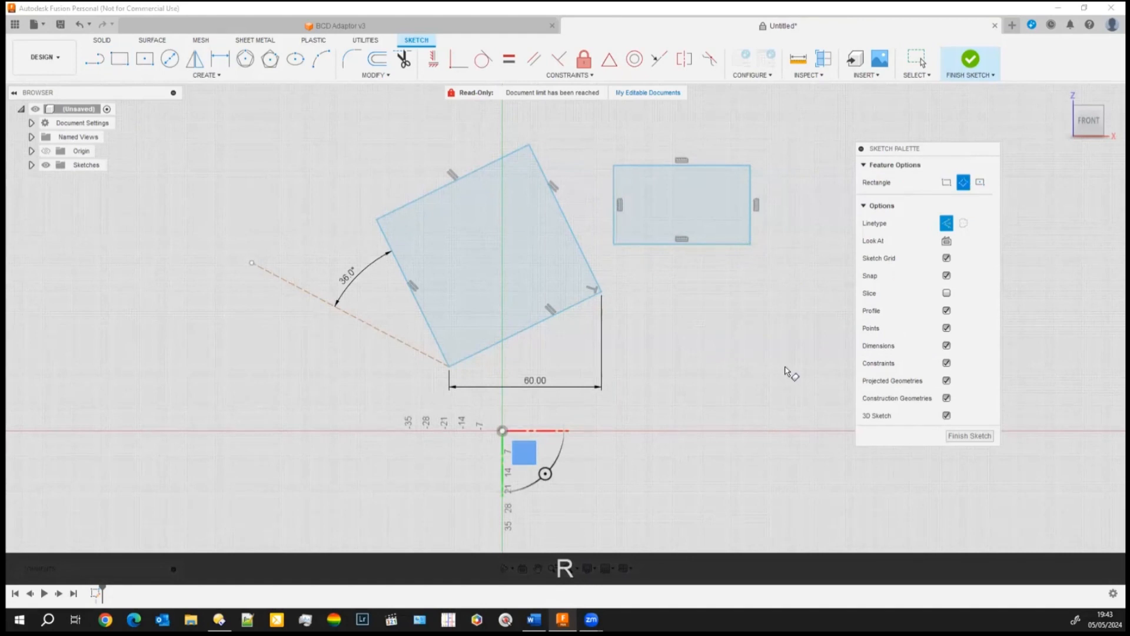
{"action": "left_click", "coordinate": [708, 401]}
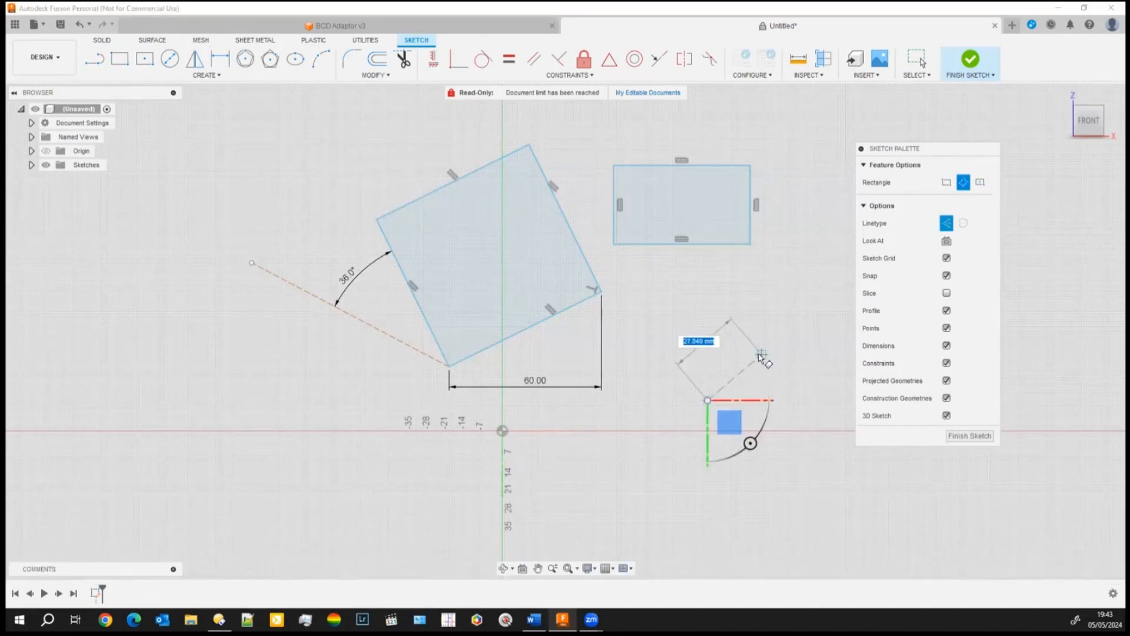
{"action": "left_click", "coordinate": [947, 223]}
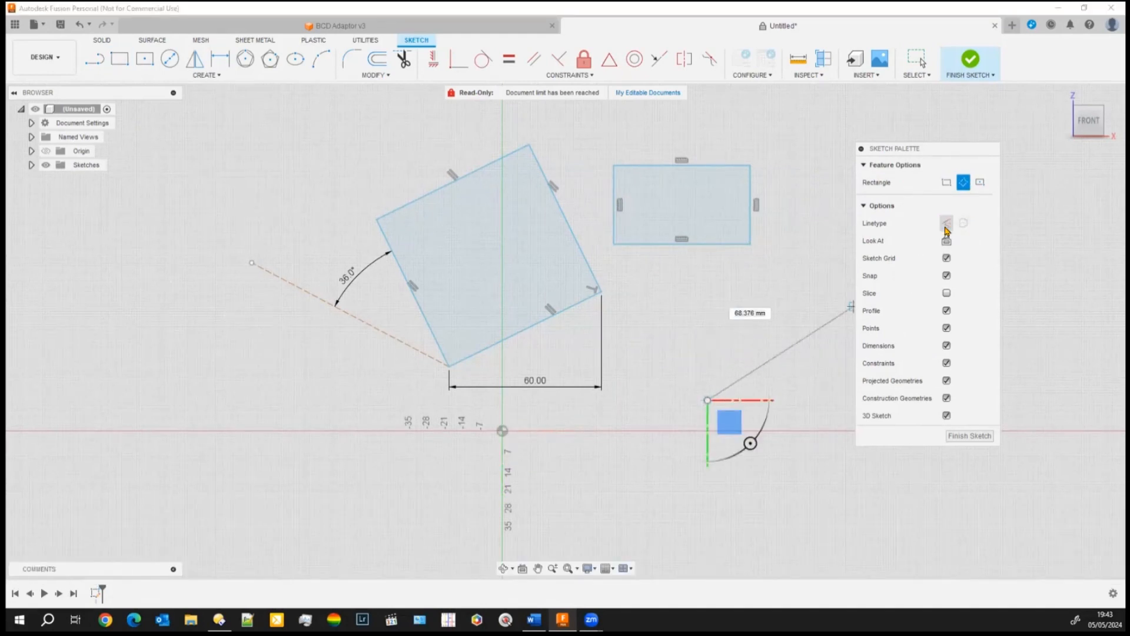
{"action": "left_click", "coordinate": [764, 372]}
{"action": "left_click", "coordinate": [719, 304]}
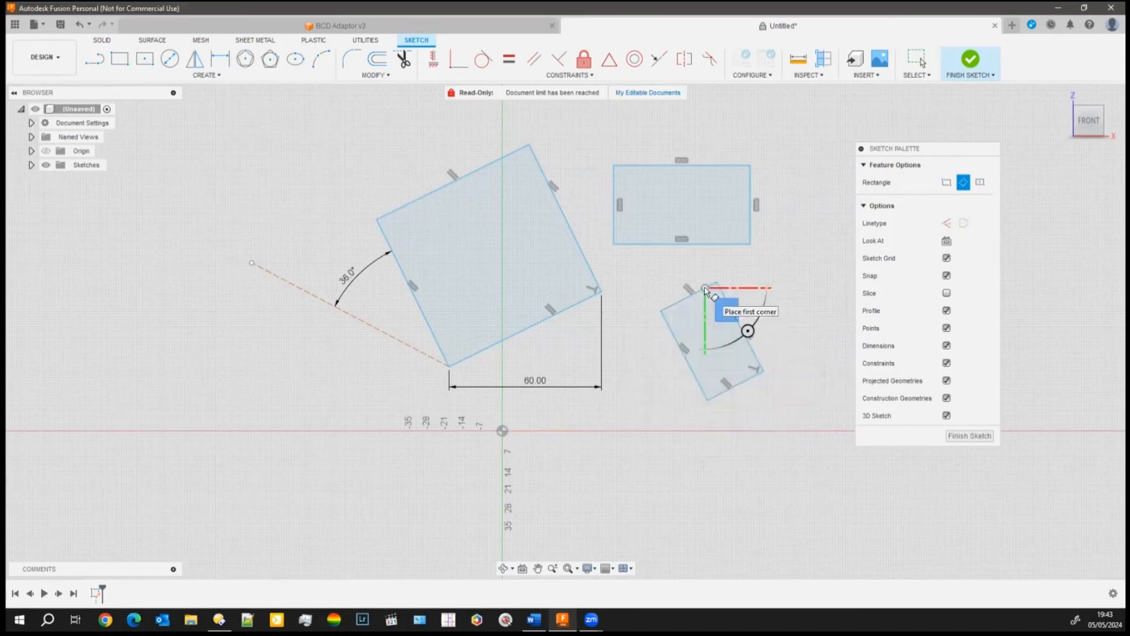
Step: Draw a center rectangle with normal lines below and to the left of the large tilted rectangle
{"action": "left_click", "coordinate": [981, 183]}
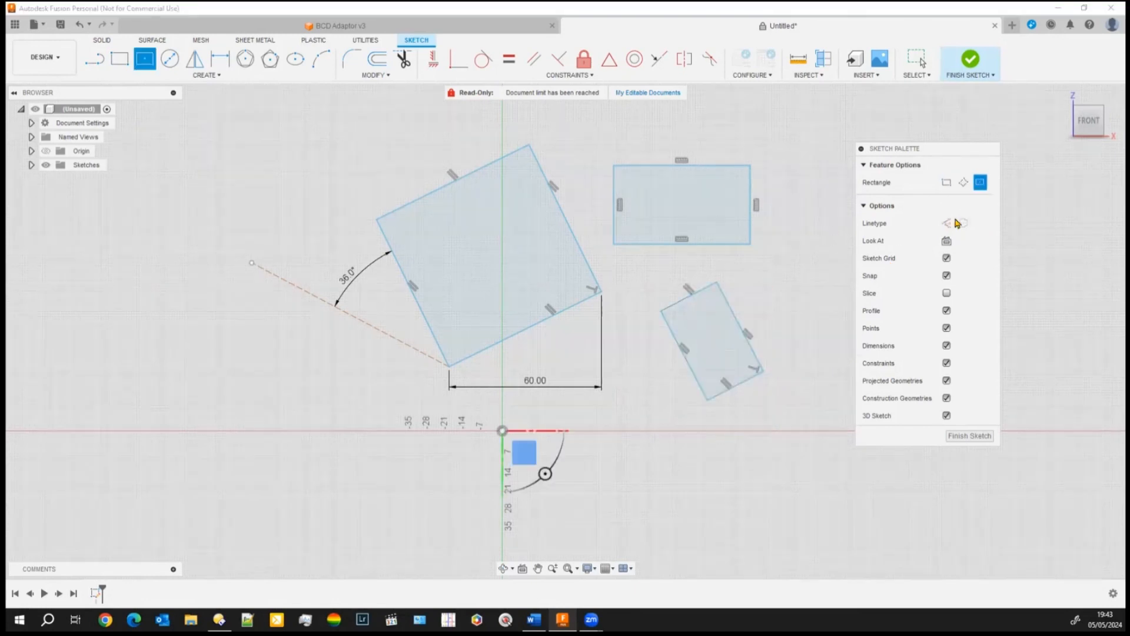
{"action": "left_click", "coordinate": [302, 391]}
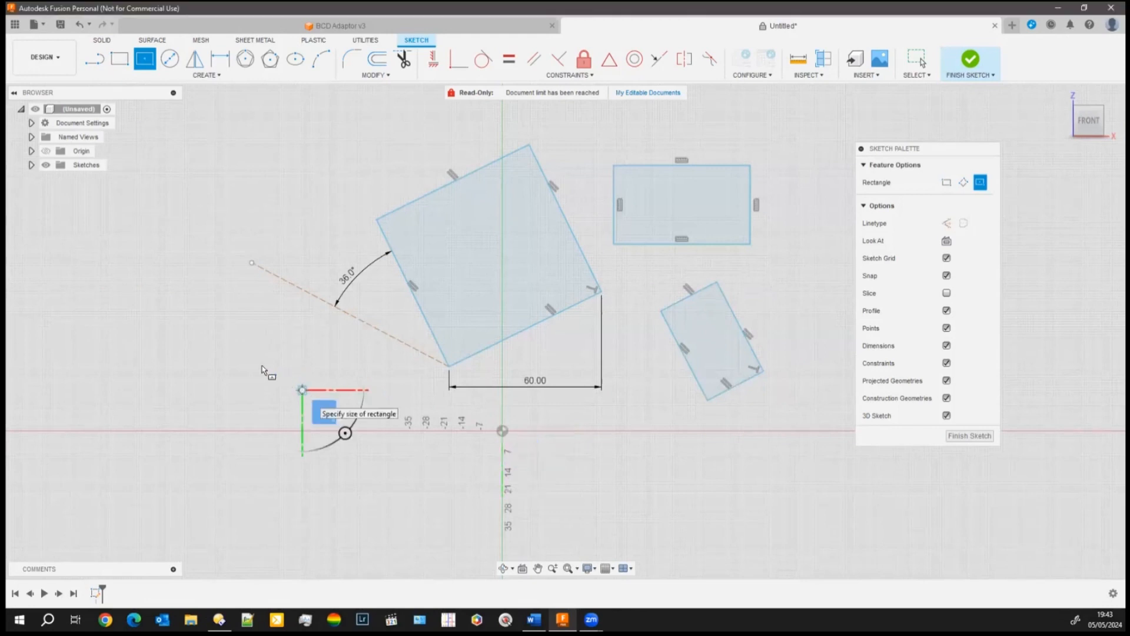
{"action": "left_click", "coordinate": [225, 362]}
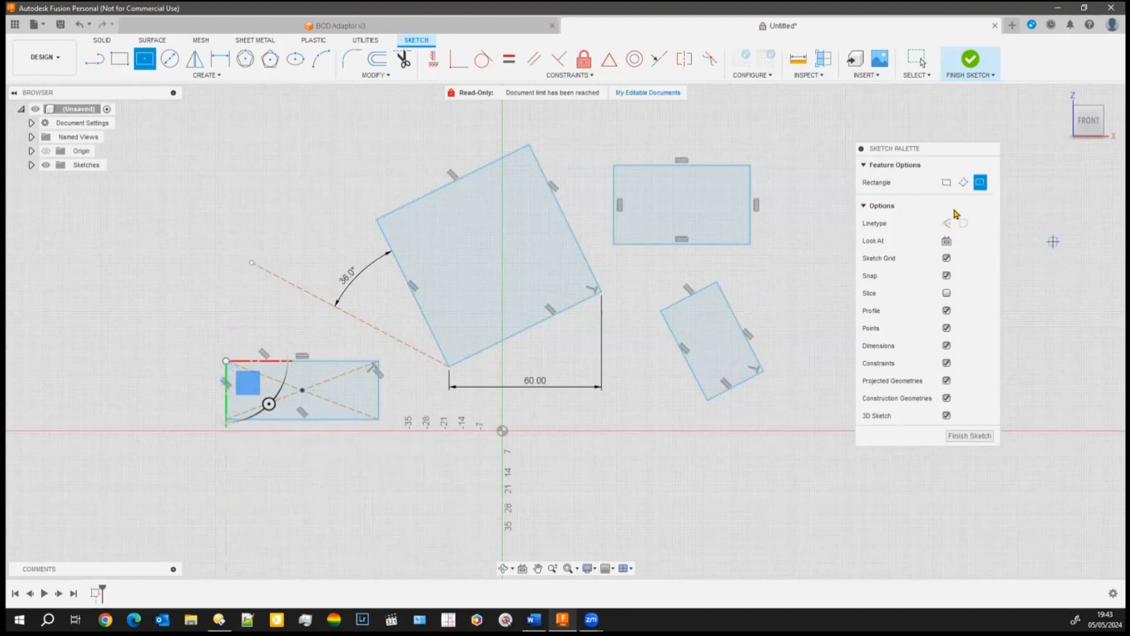
Step: Draw a horizontal construction line about 93 mm long from the center rectangle's lower-left corner, along and beyond its lower edge
{"action": "left_click", "coordinate": [104, 59]}
{"action": "left_click", "coordinate": [946, 182]}
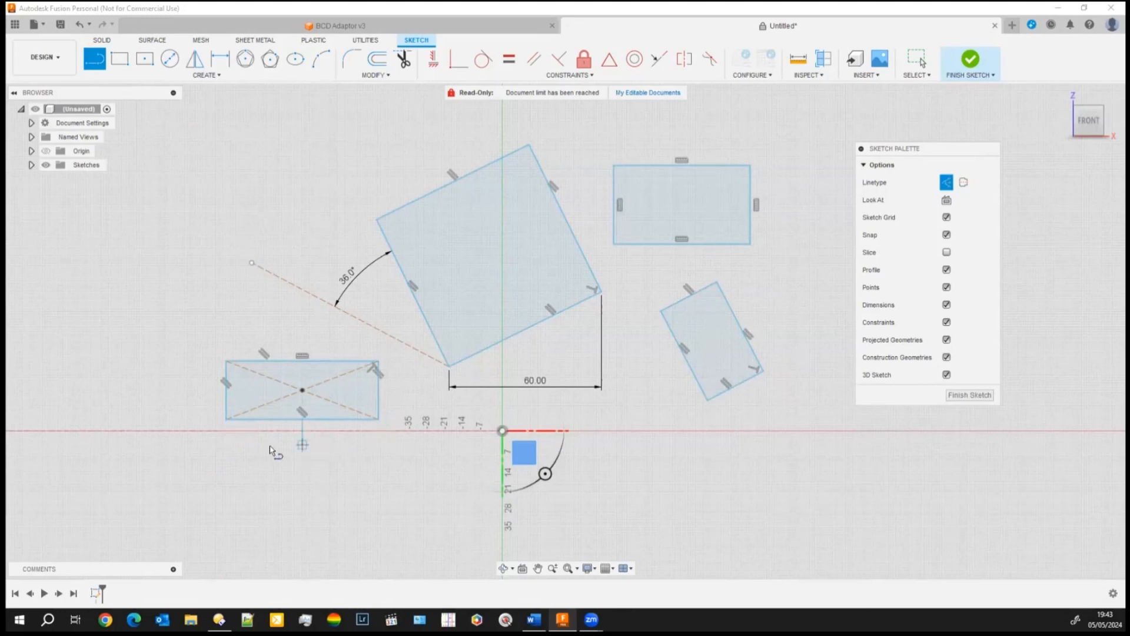
{"action": "left_click", "coordinate": [226, 420]}
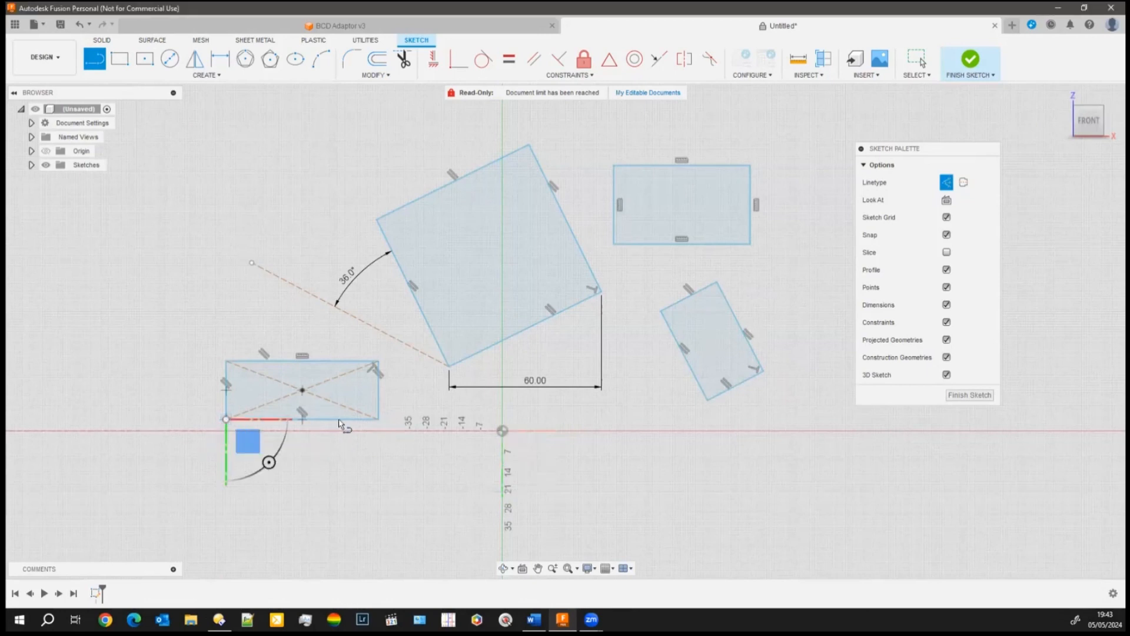
{"action": "left_click", "coordinate": [462, 420]}
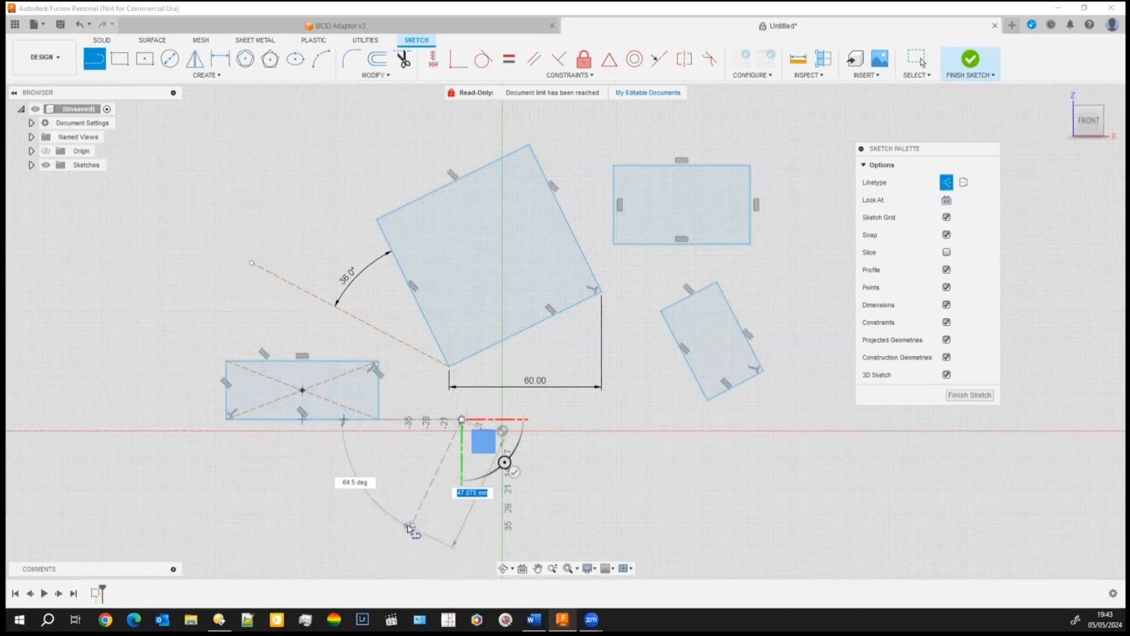
{"action": "key", "text": "Escape"}
Step: Try a dimension on the horizontal construction line, cancel it and undo the construction line
{"action": "left_click", "coordinate": [220, 58]}
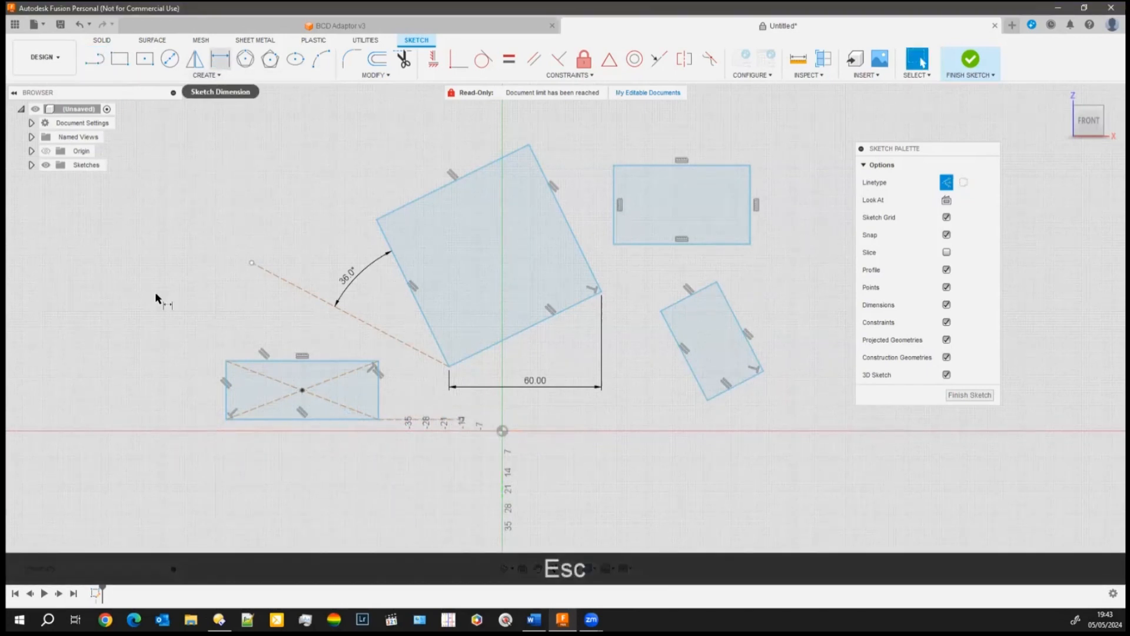
{"action": "left_click", "coordinate": [278, 419]}
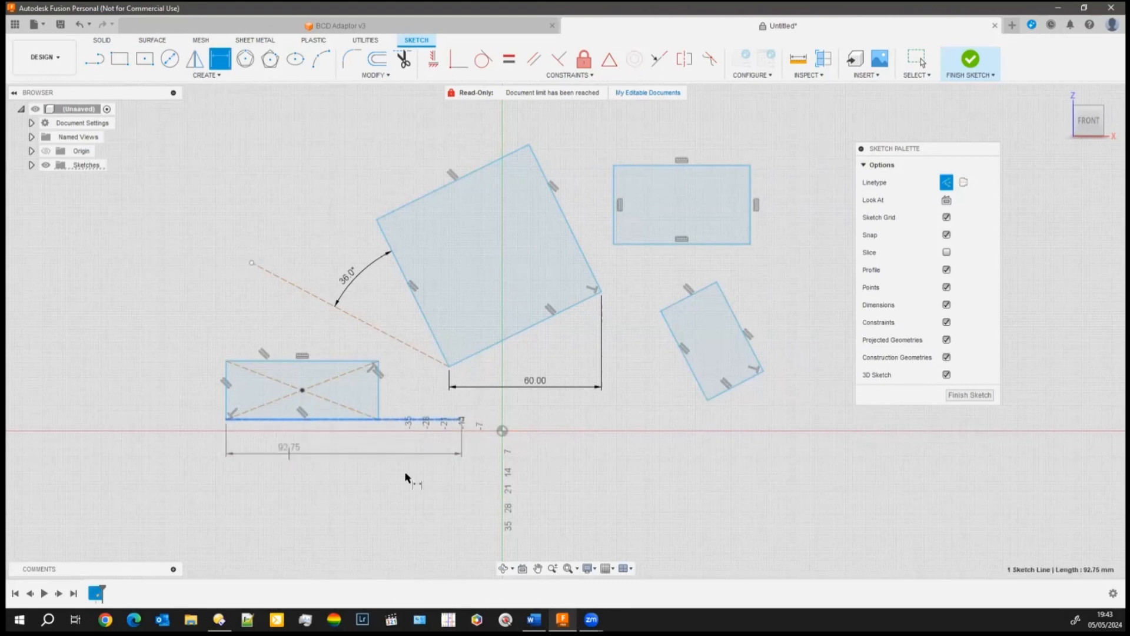
{"action": "key", "text": "Escape"}
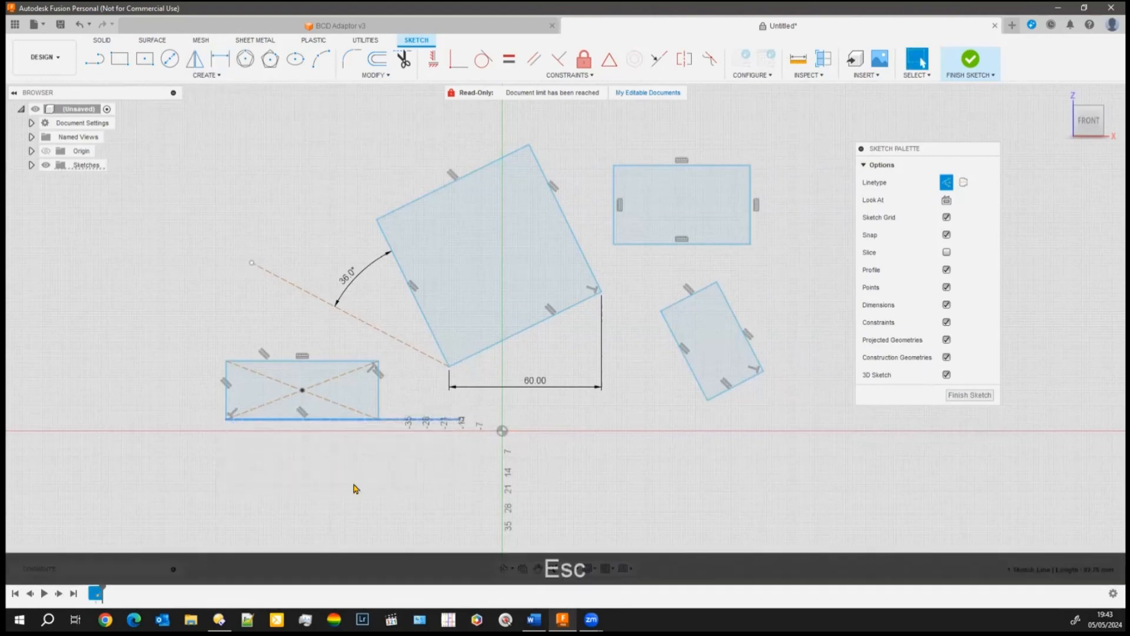
{"action": "key", "text": "ctrl+z"}
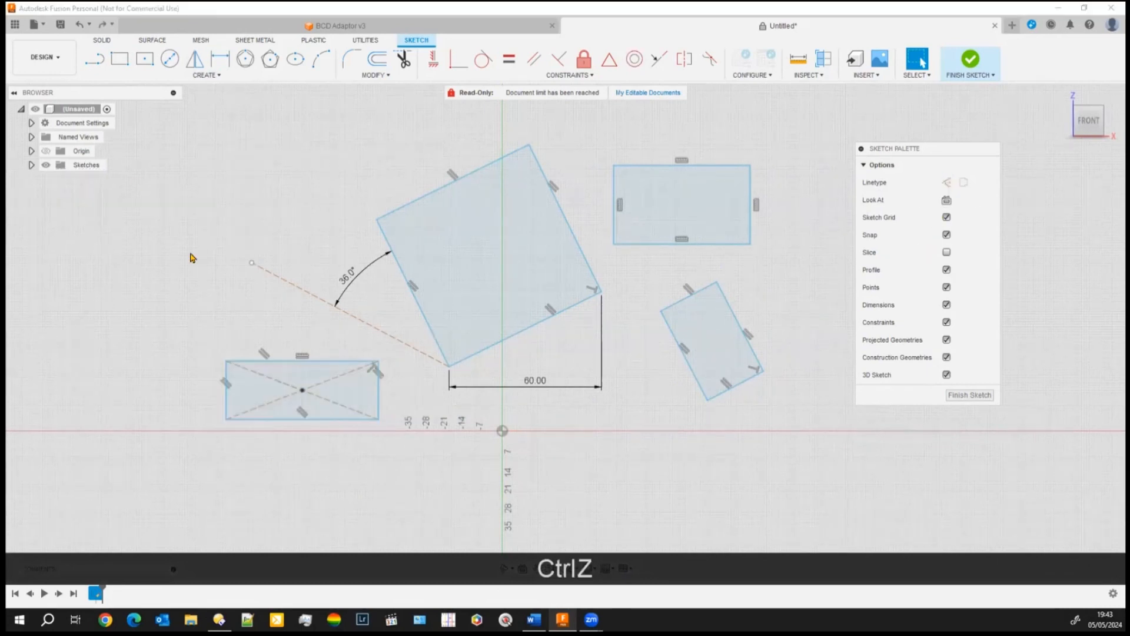
Step: Draw a construction line about 49 mm long from the center rectangle's lower-left corner, at 45° below its lower edge
{"action": "left_click", "coordinate": [94, 59]}
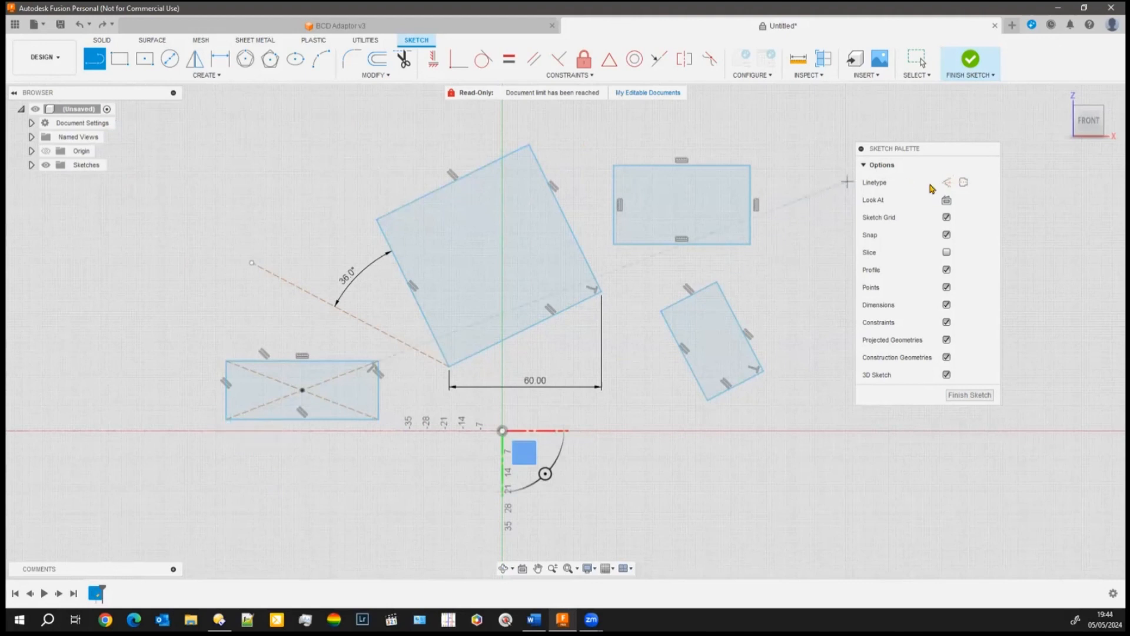
{"action": "key", "text": "x"}
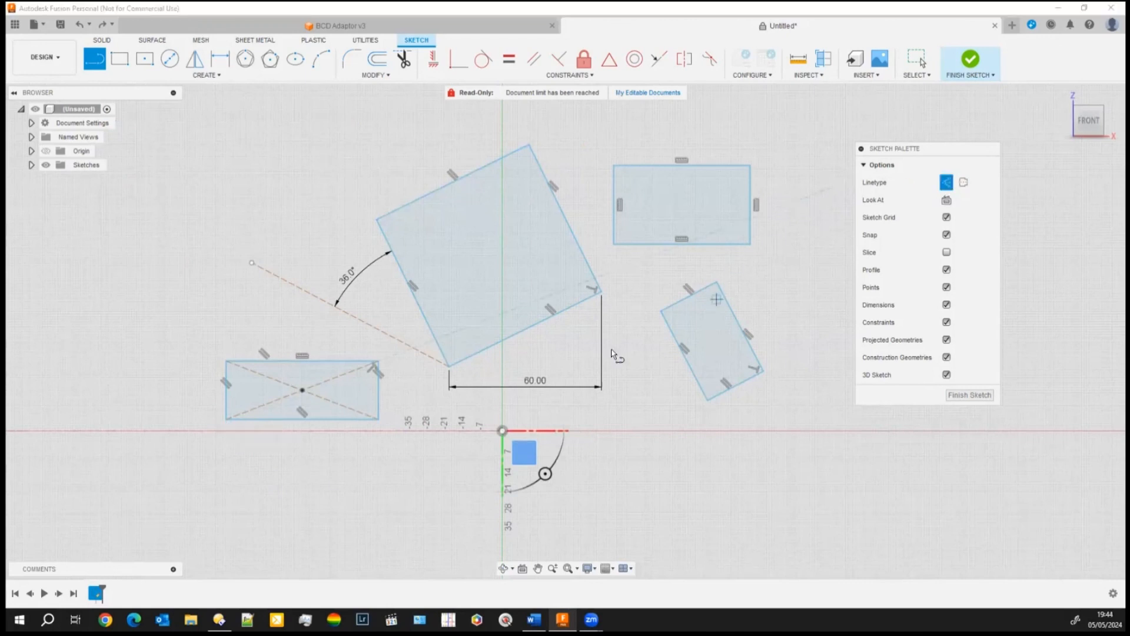
{"action": "left_click", "coordinate": [225, 420]}
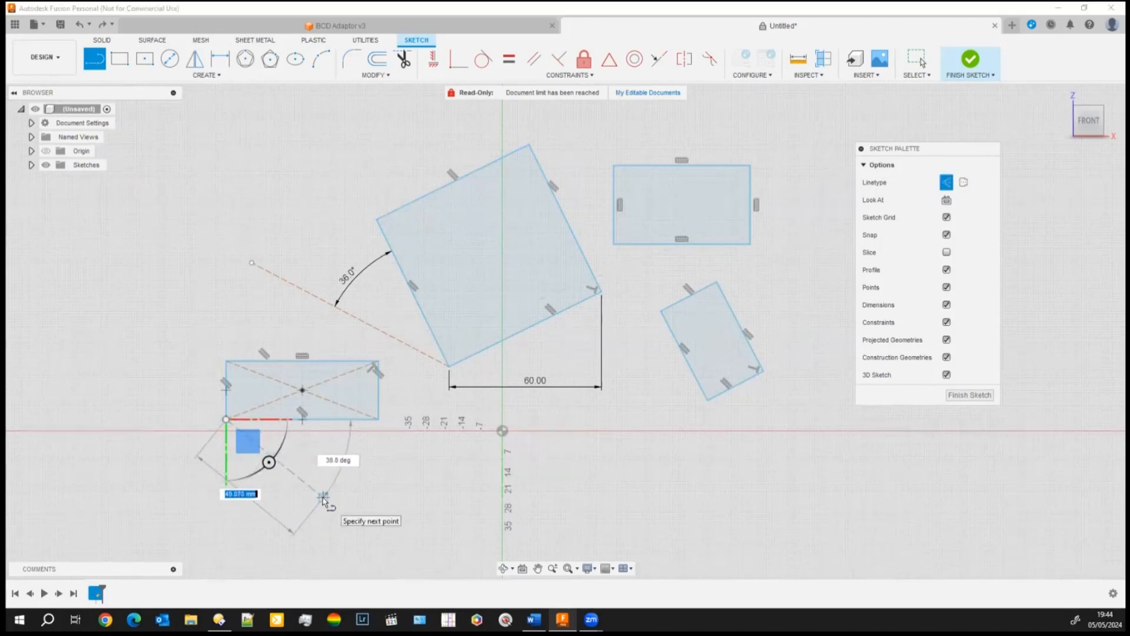
{"action": "key", "text": "Tab"}
{"action": "type", "text": "45"}
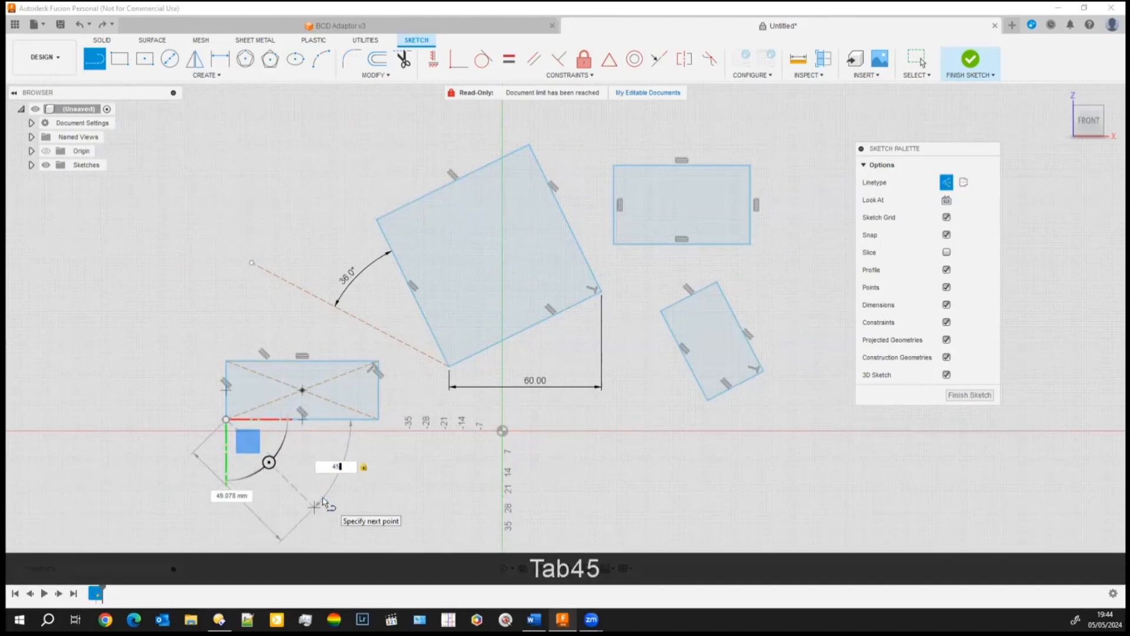
{"action": "key", "text": "Return"}
{"action": "key", "text": "Return"}
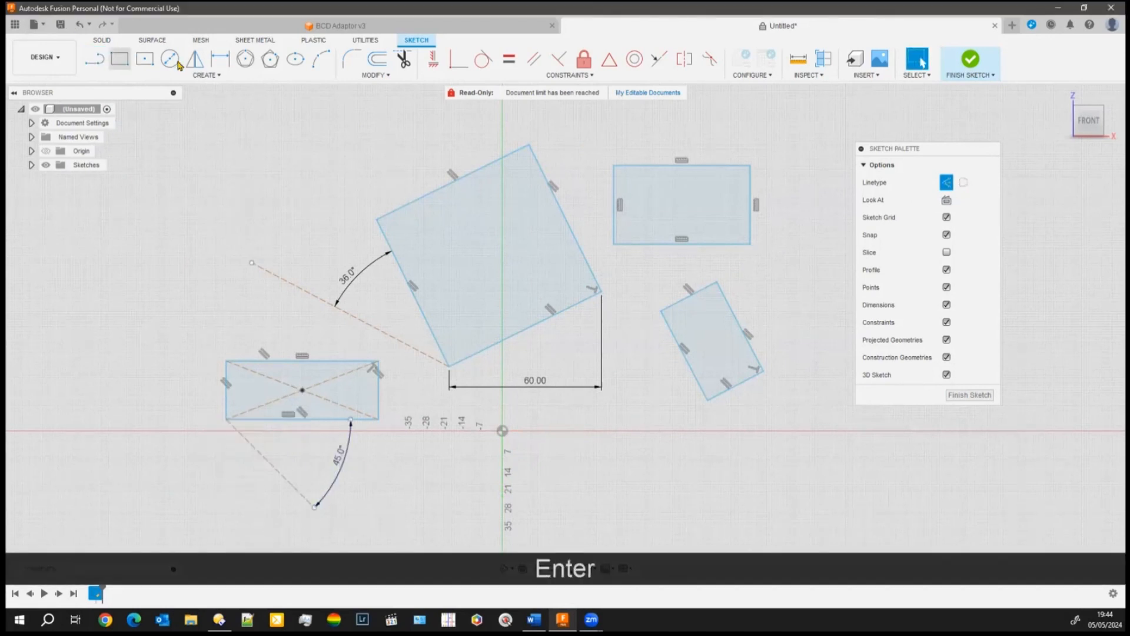
Step: Try to add another angle dimension between the center rectangle's lower edge and the slanted construction line, and cancel the driven dimension
{"action": "left_click", "coordinate": [221, 57]}
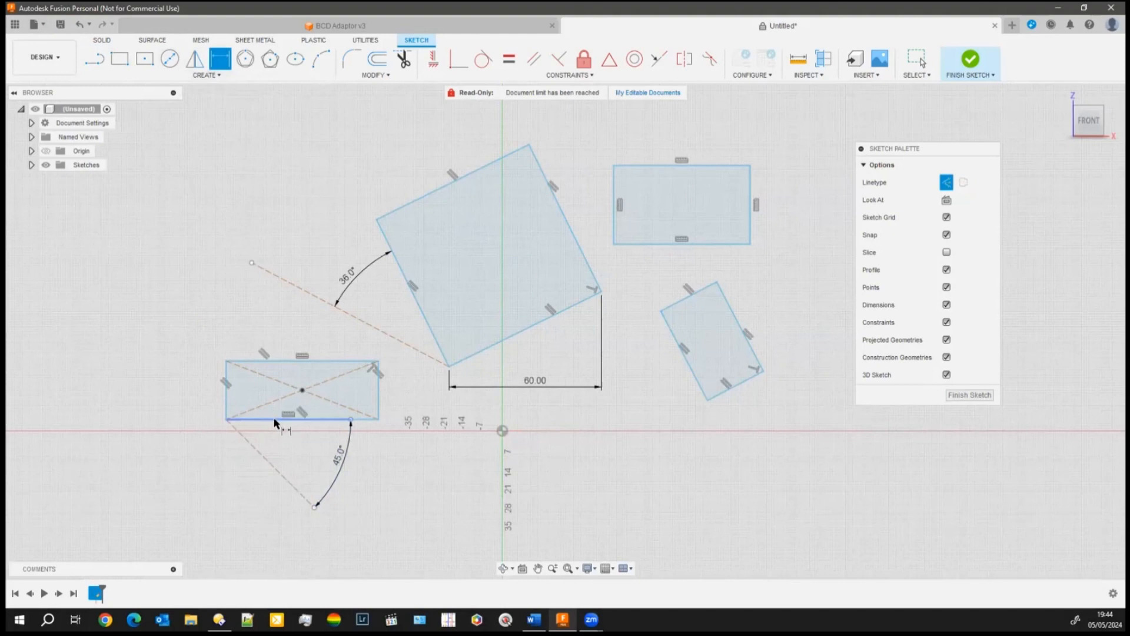
{"action": "left_click", "coordinate": [275, 420]}
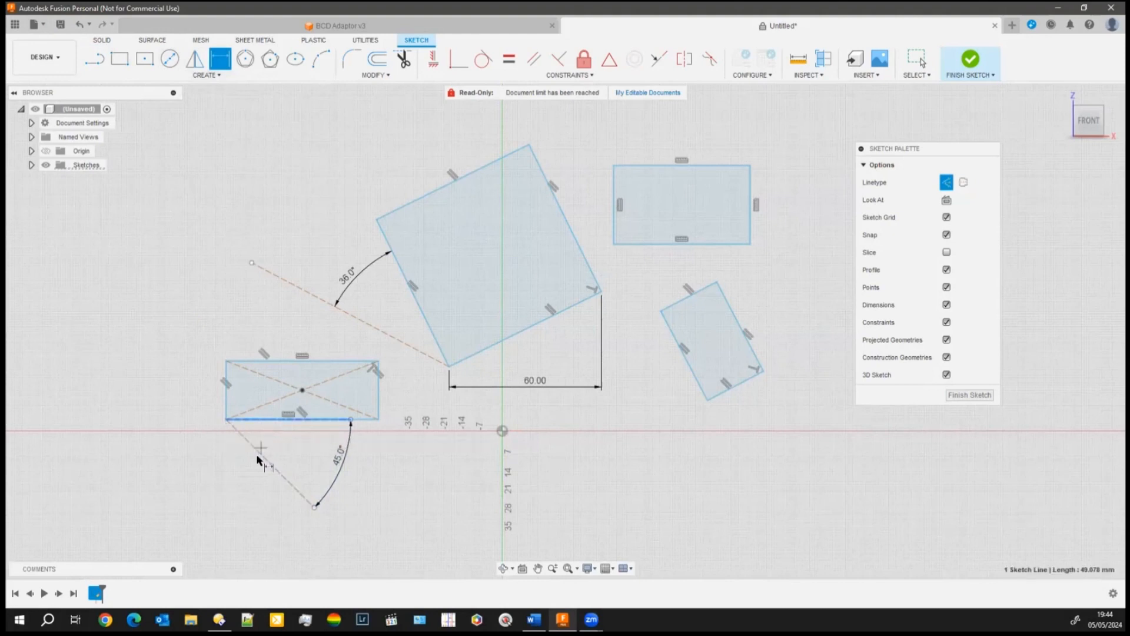
{"action": "left_click", "coordinate": [263, 462]}
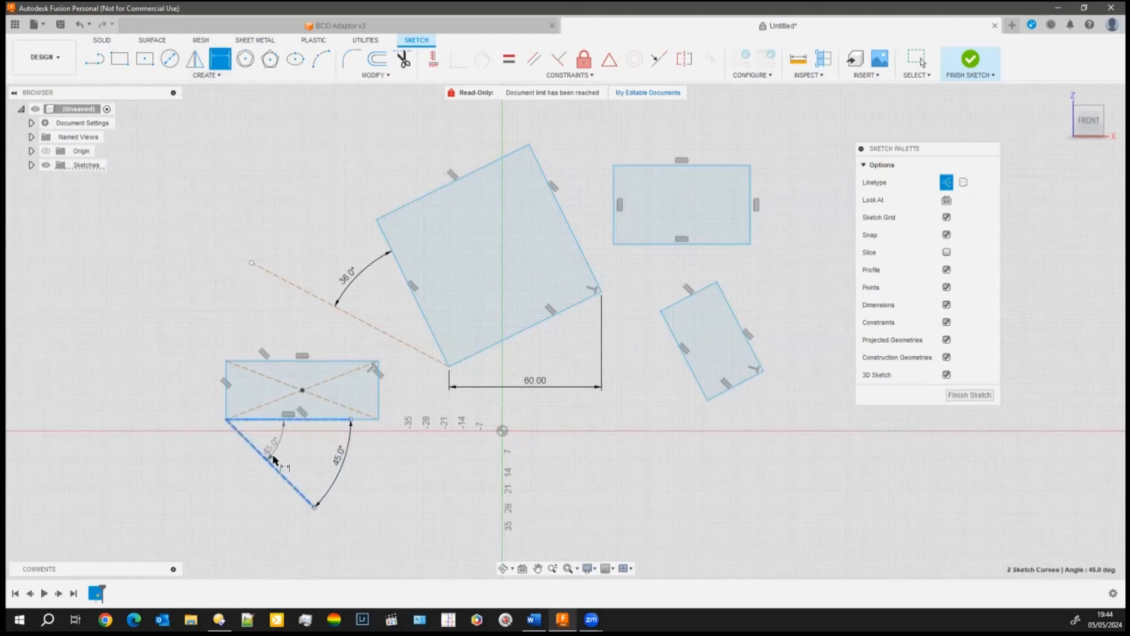
{"action": "left_click", "coordinate": [308, 465]}
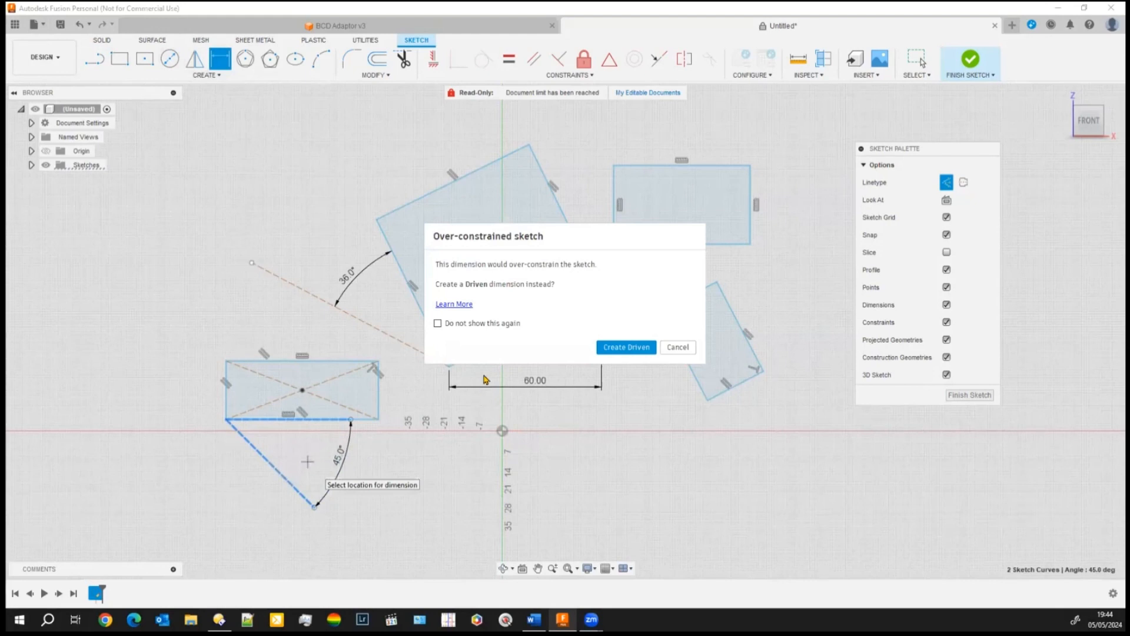
{"action": "left_click", "coordinate": [678, 348]}
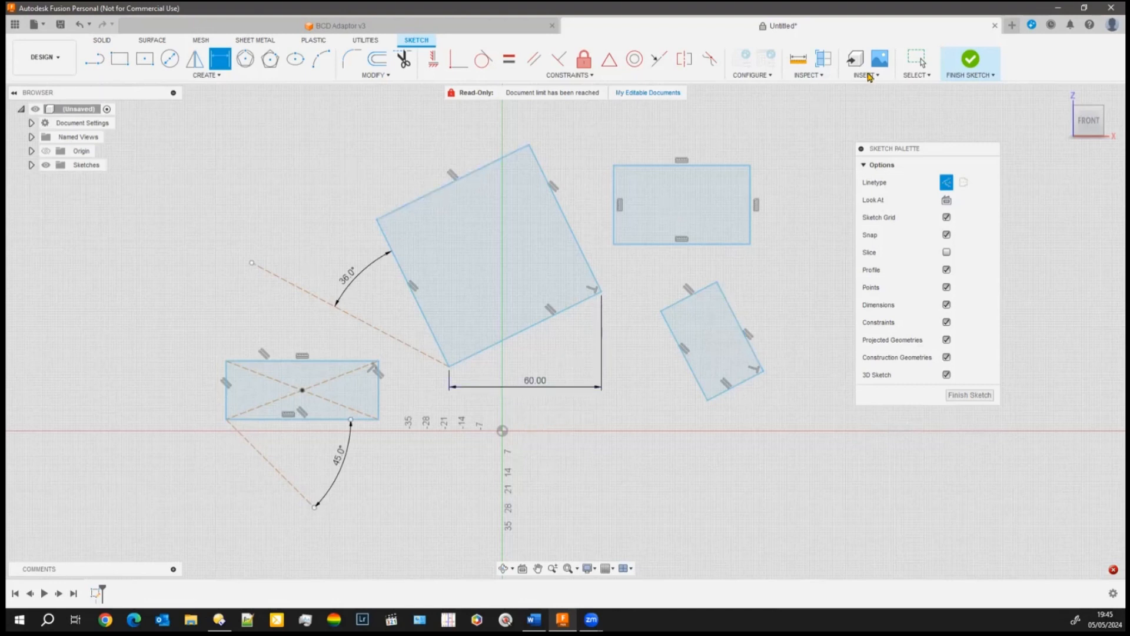
Step: Create a new design and start a sketch on the front plane
{"action": "left_click", "coordinate": [1012, 25]}
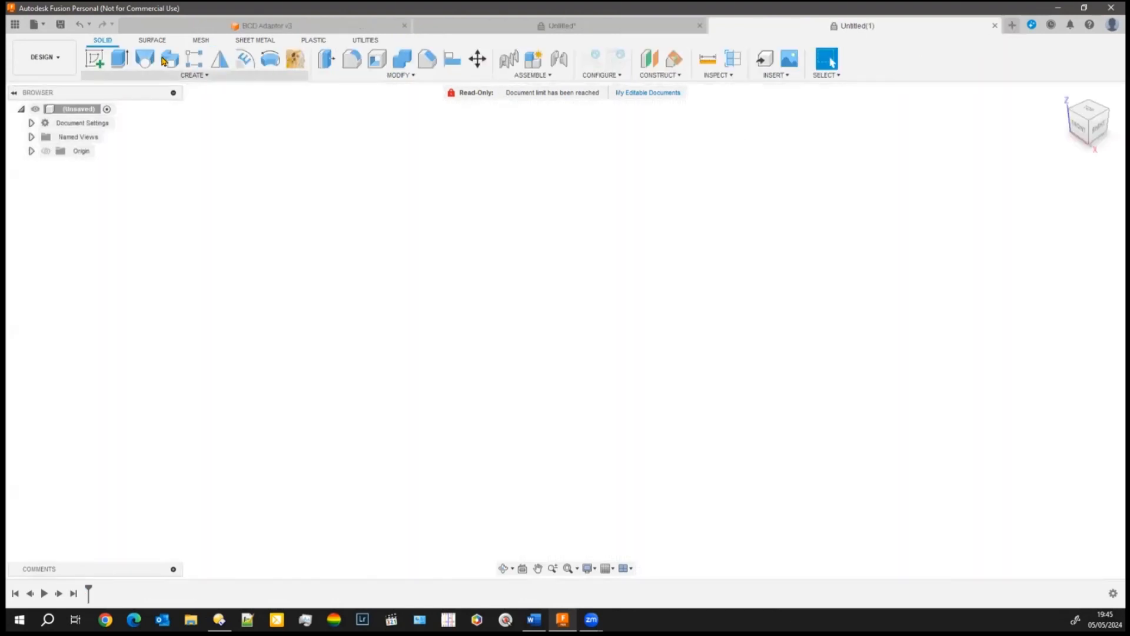
{"action": "left_click", "coordinate": [94, 58]}
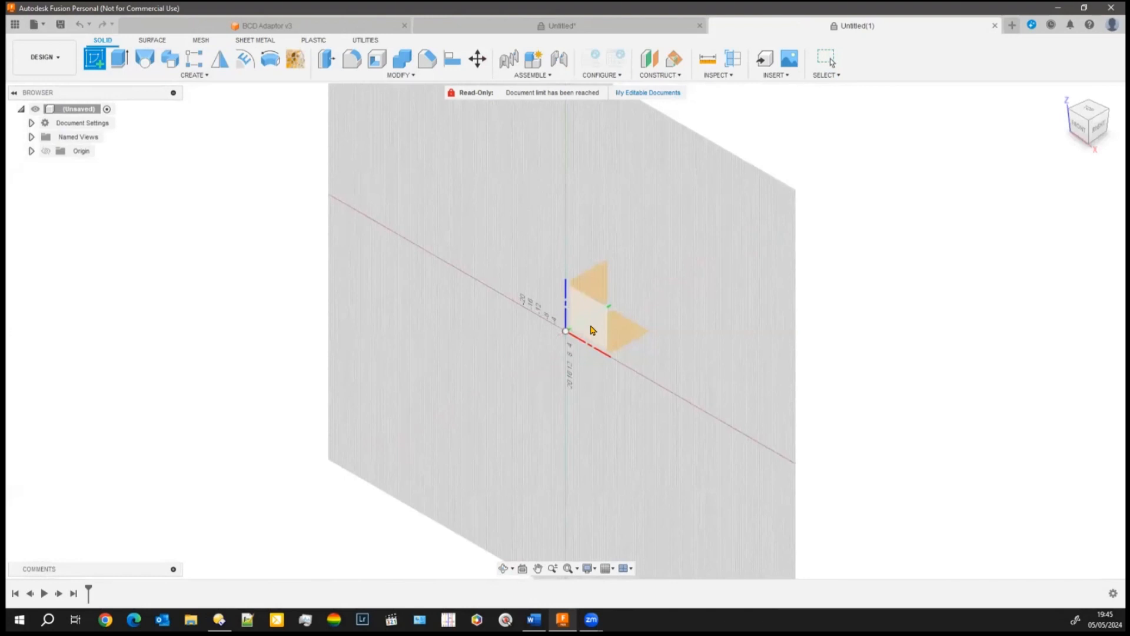
{"action": "left_click", "coordinate": [591, 330]}
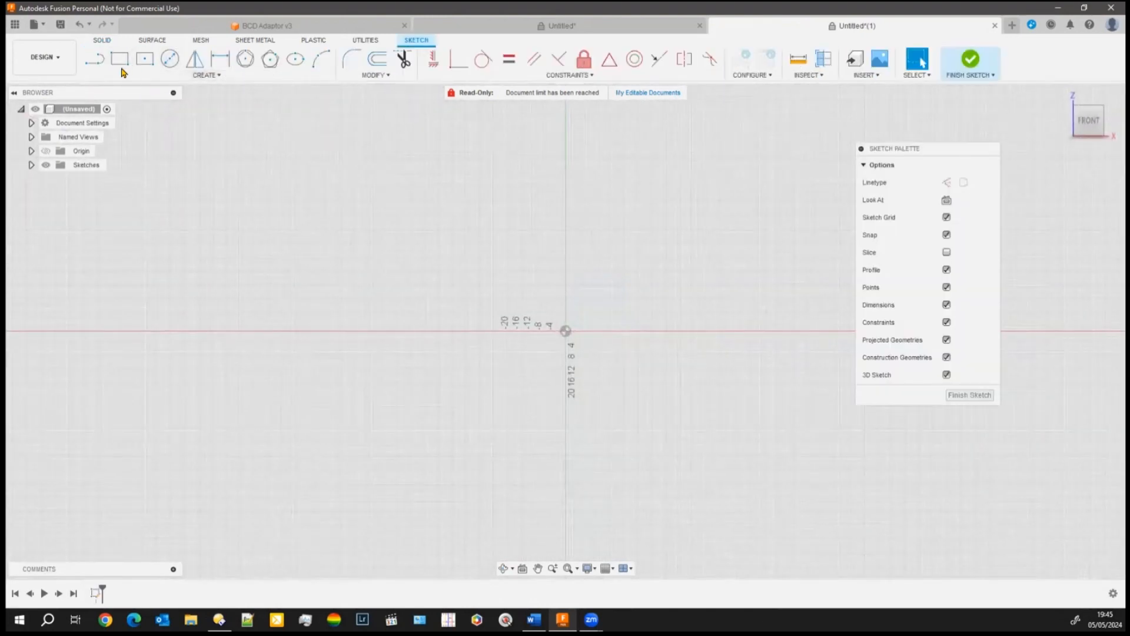
Step: Draw a tilted 3-point rectangle about 27 mm by 52 mm, starting on the horizontal axis to the left of the origin
{"action": "left_click", "coordinate": [120, 59]}
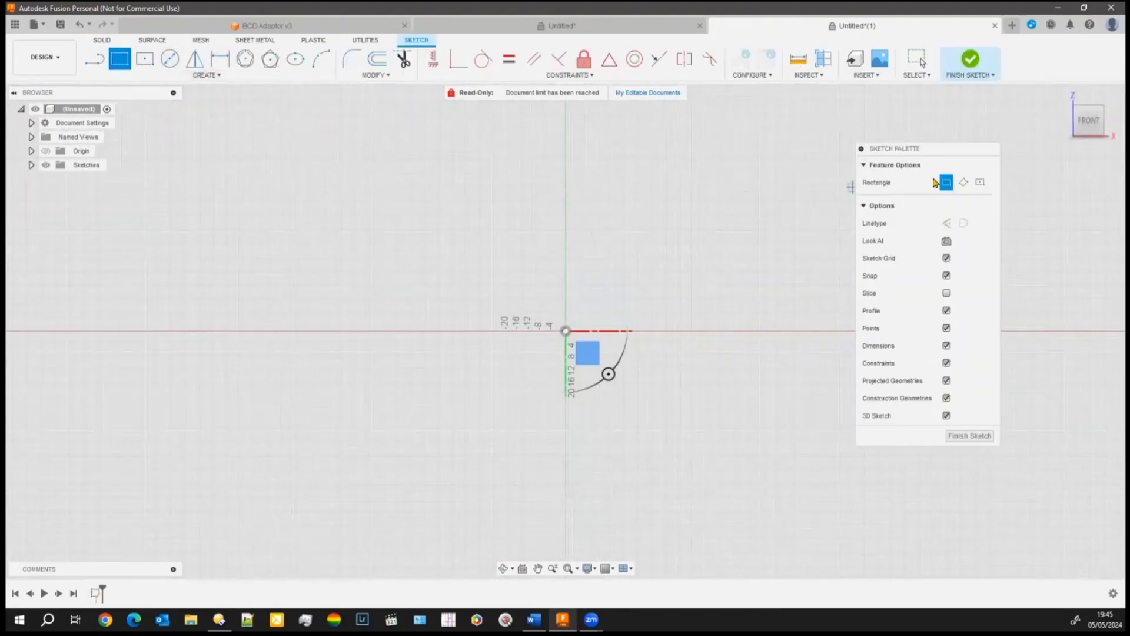
{"action": "left_click", "coordinate": [963, 182]}
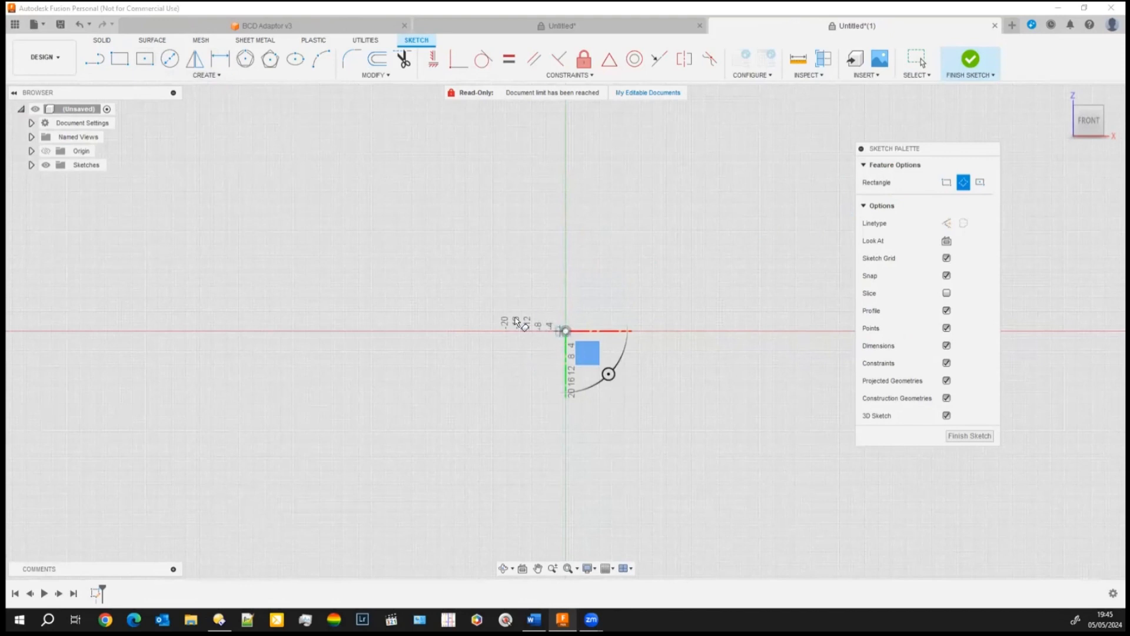
{"action": "left_click", "coordinate": [461, 331]}
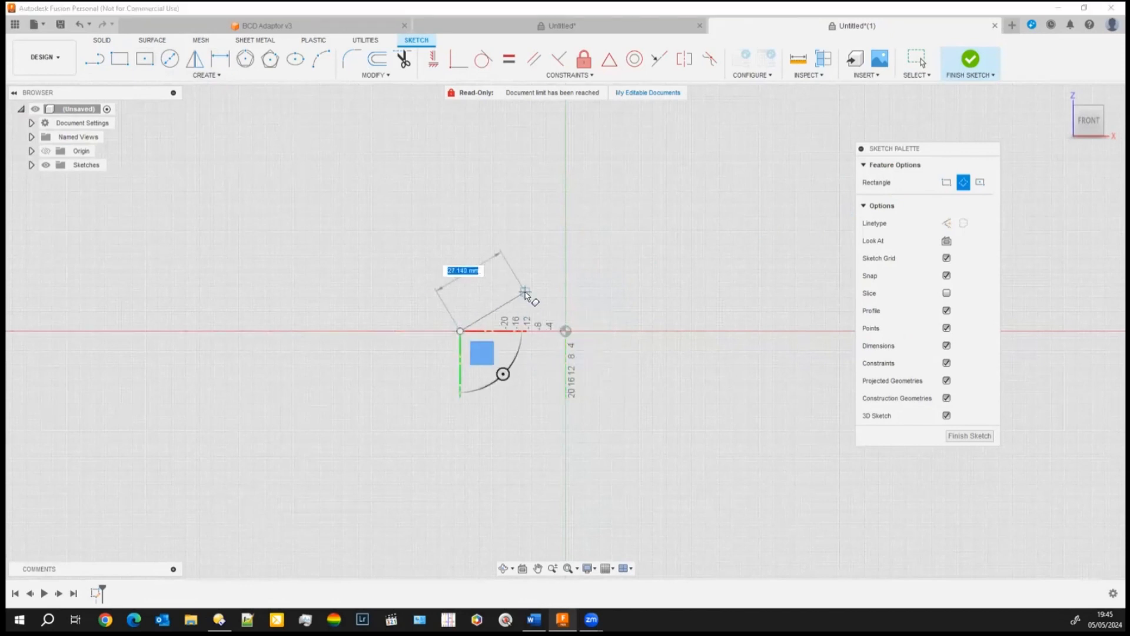
{"action": "left_click", "coordinate": [525, 292]}
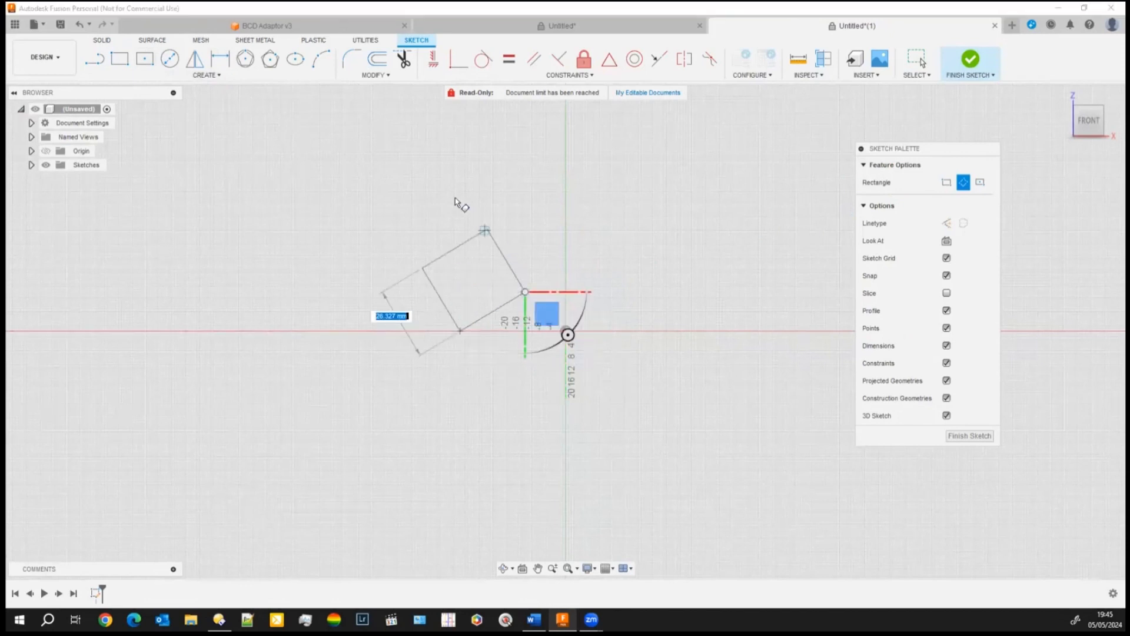
{"action": "left_click", "coordinate": [452, 169]}
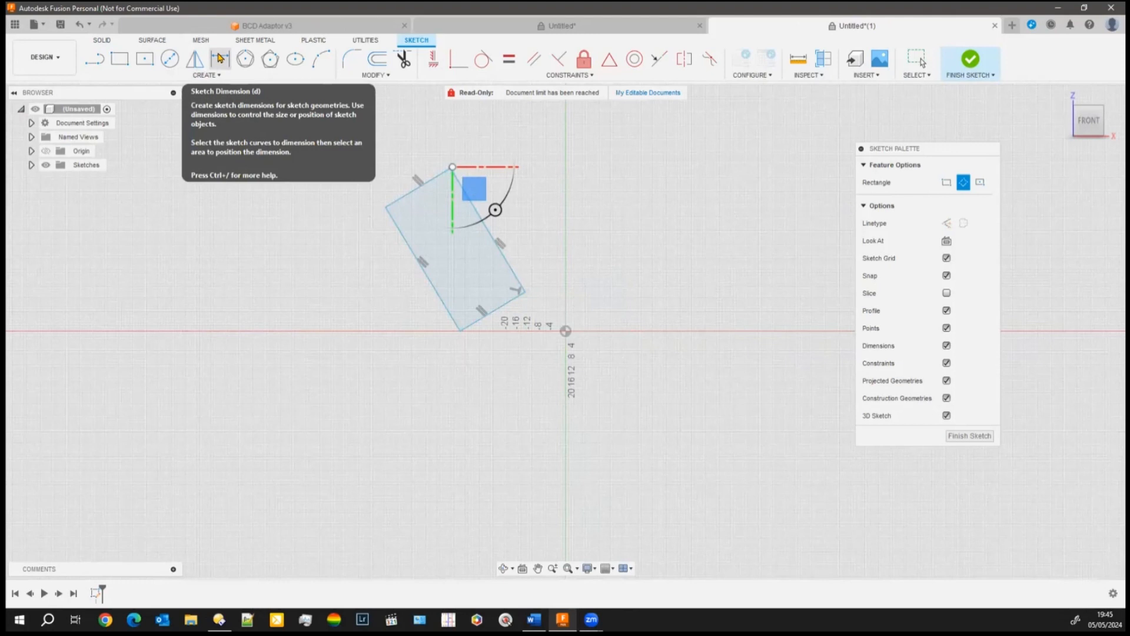
Step: Dimension the rectangle's upper short side along its slope at 30 mm
{"action": "left_click", "coordinate": [220, 59]}
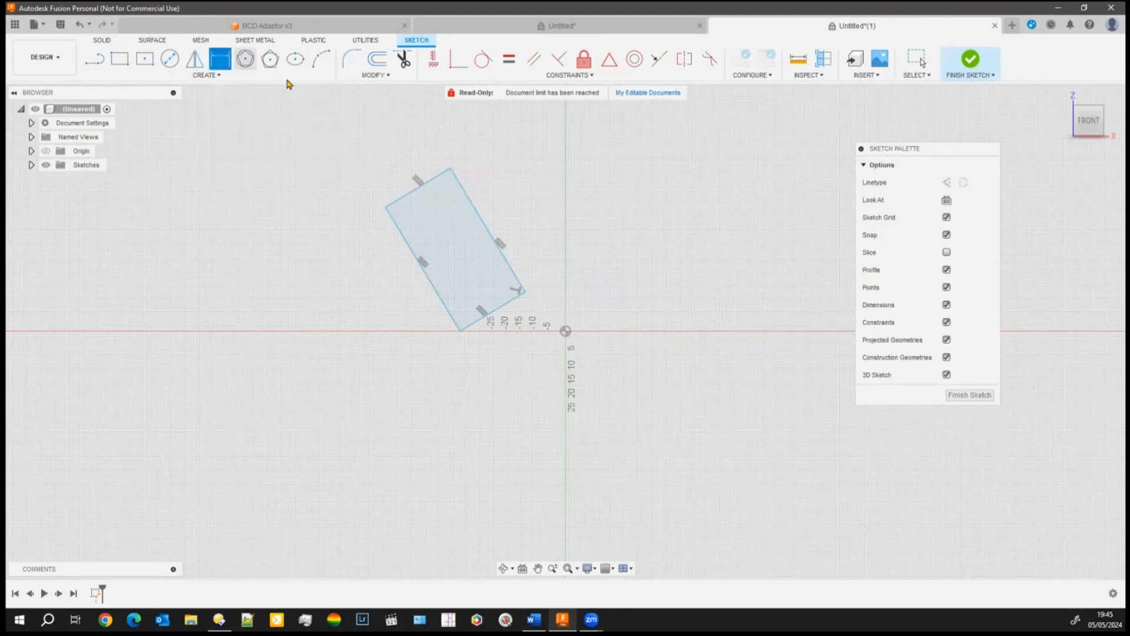
{"action": "left_click", "coordinate": [410, 200]}
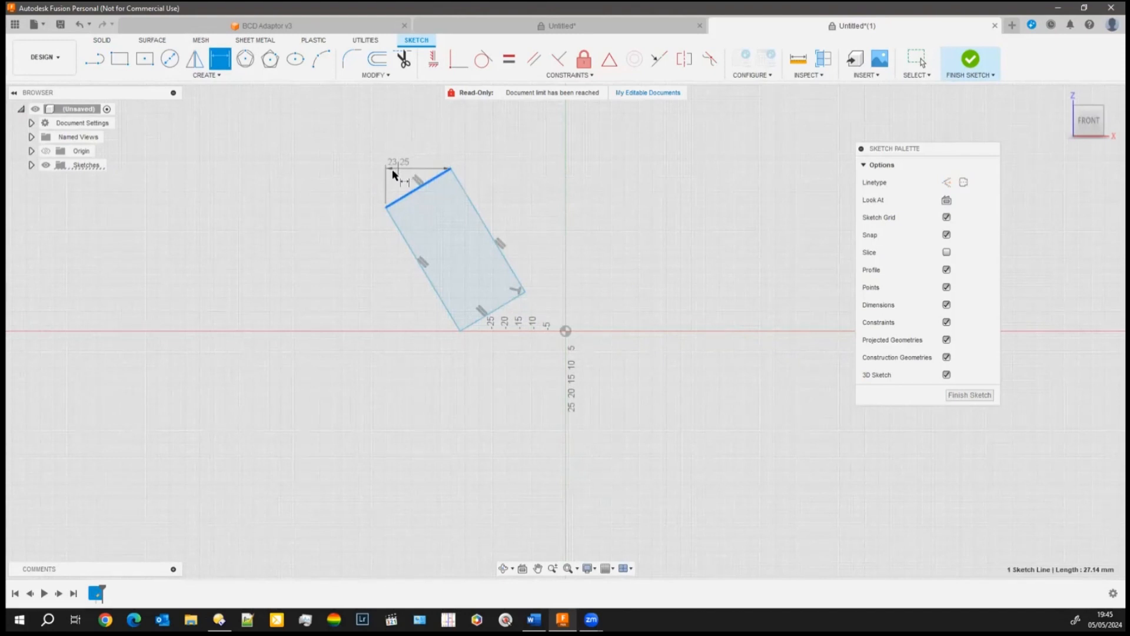
{"action": "left_click", "coordinate": [394, 177]}
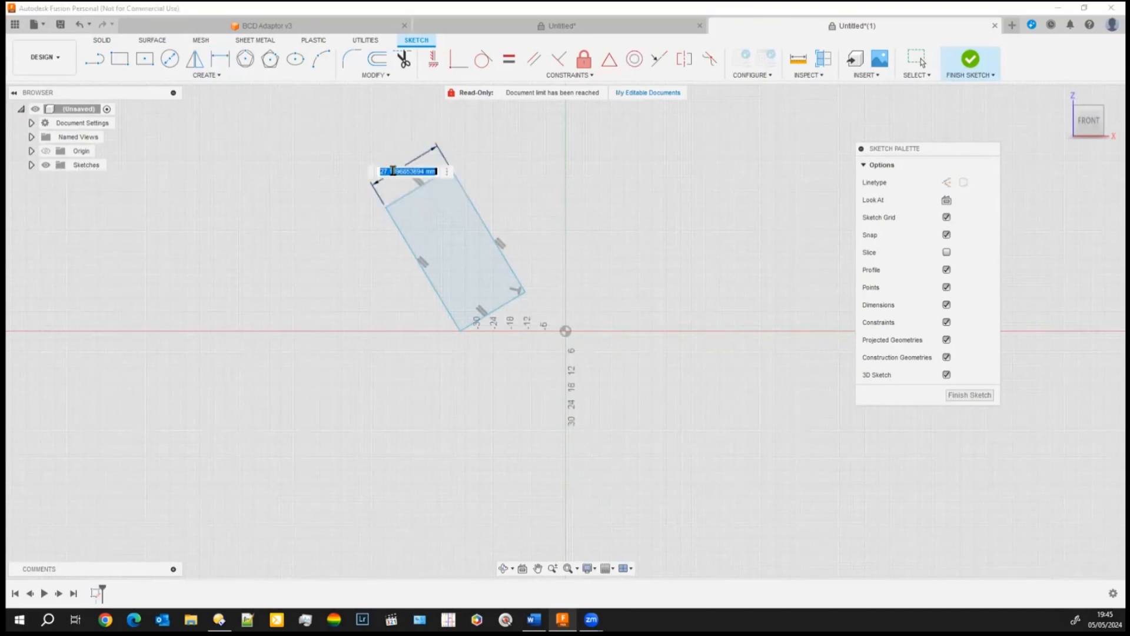
{"action": "type", "text": "30"}
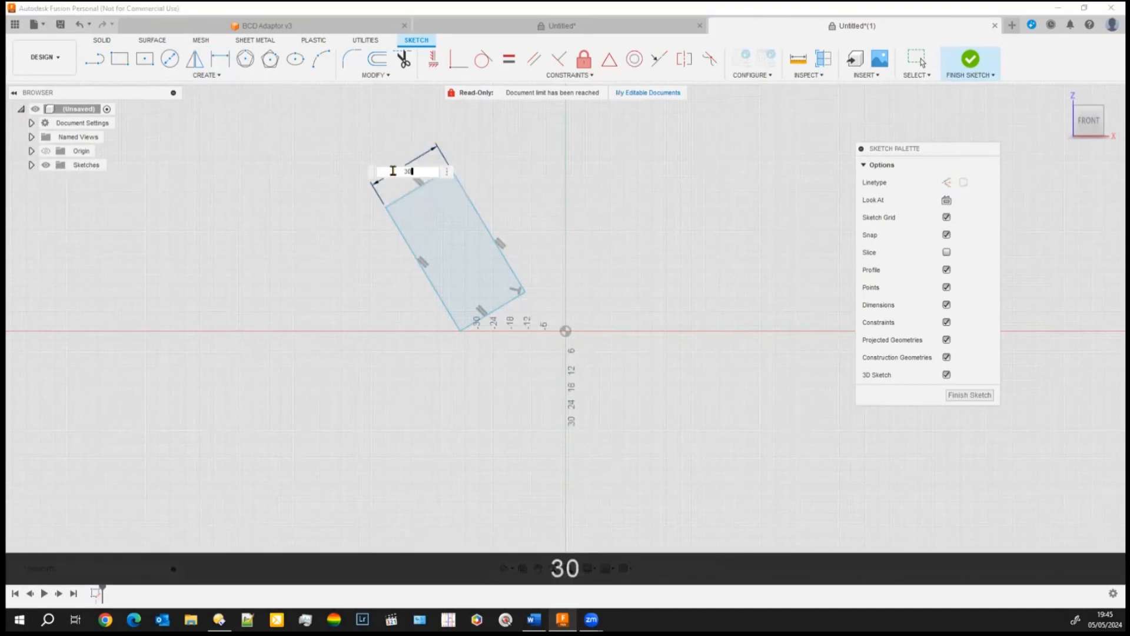
{"action": "key", "text": "Return"}
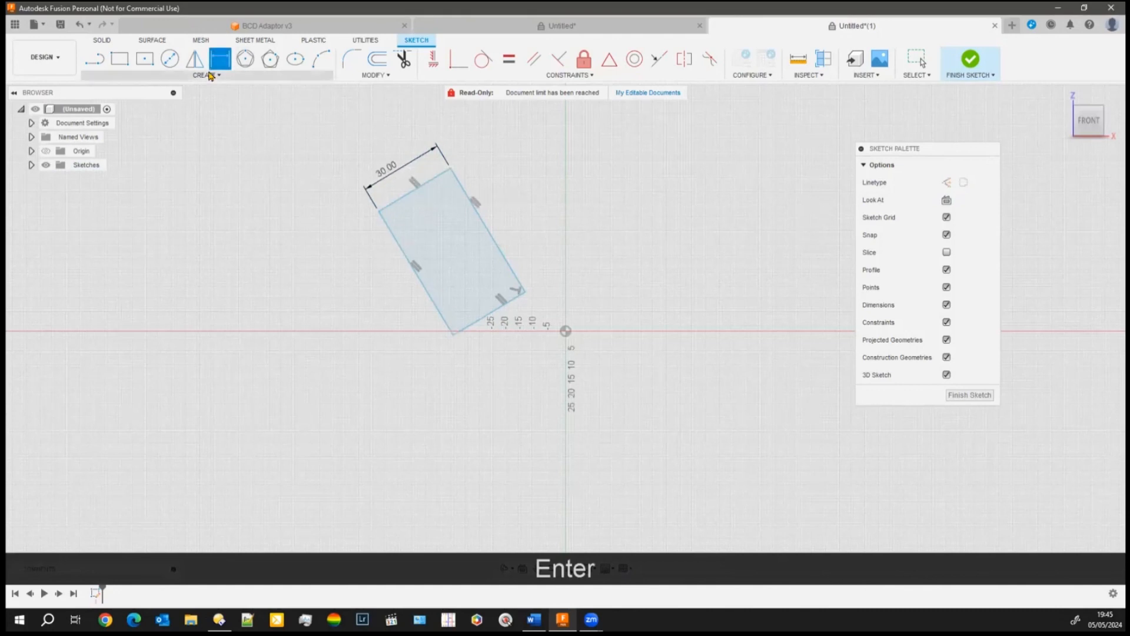
Step: Dimension the rectangle's left long side along its slope at 60 mm
{"action": "left_click", "coordinate": [420, 288]}
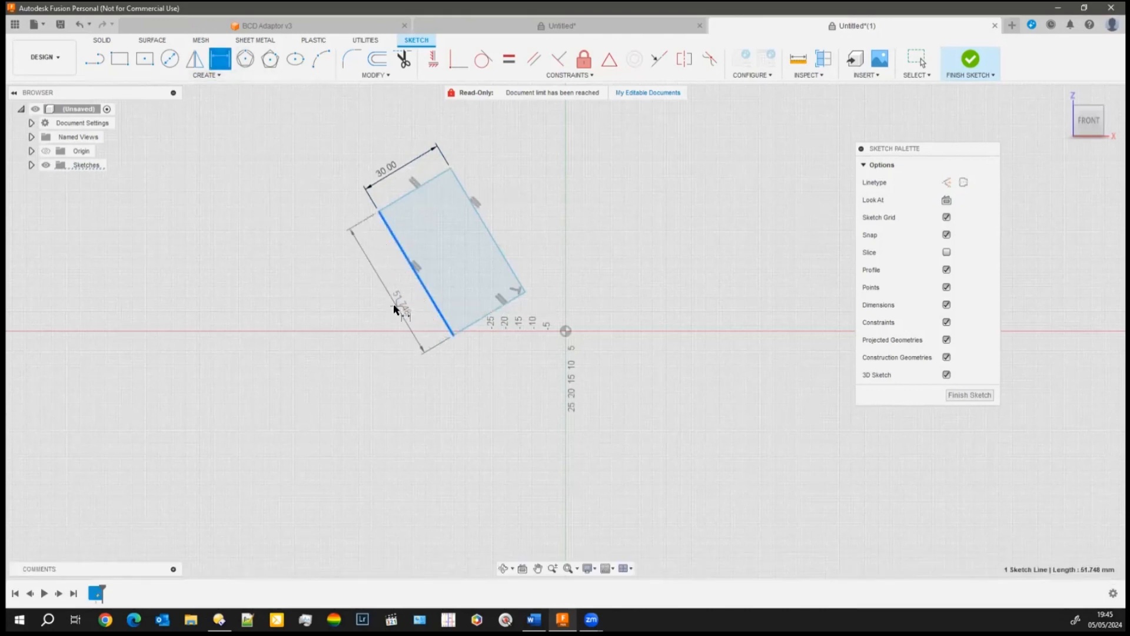
{"action": "left_click", "coordinate": [394, 306]}
{"action": "type", "text": "60"}
{"action": "key", "text": "Return"}
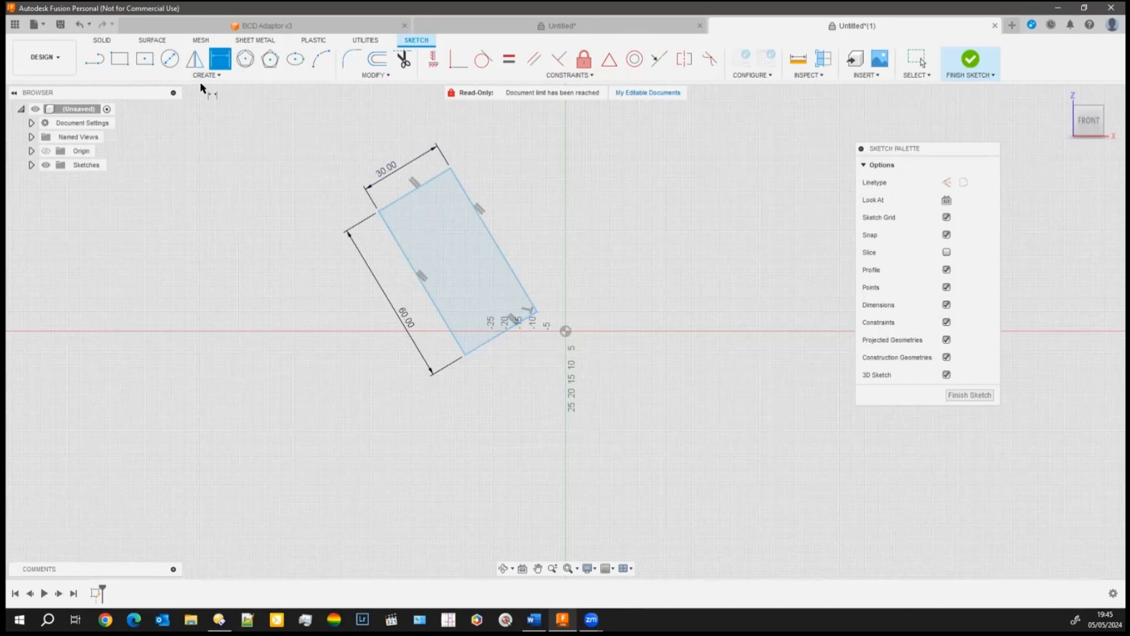
Step: Draw a horizontal construction line rightward from the rectangle's lowest corner and continue it with a vertical one downward
{"action": "key", "text": "l"}
{"action": "left_click_drag", "start_coordinate": [565, 331], "coordinate": [611, 396]}
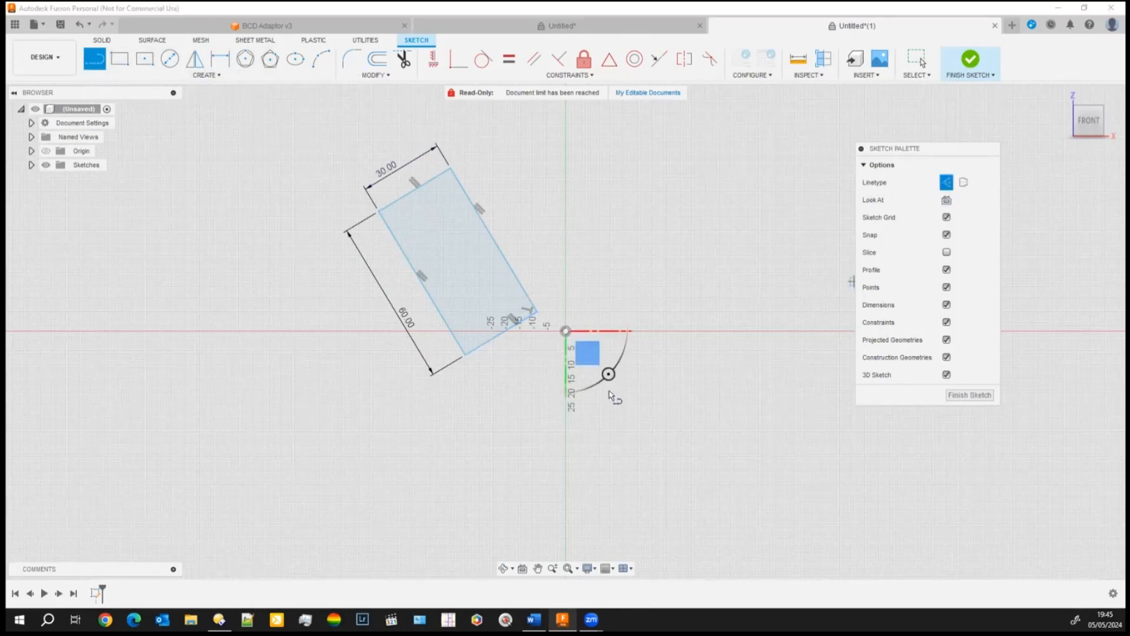
{"action": "left_click", "coordinate": [466, 355]}
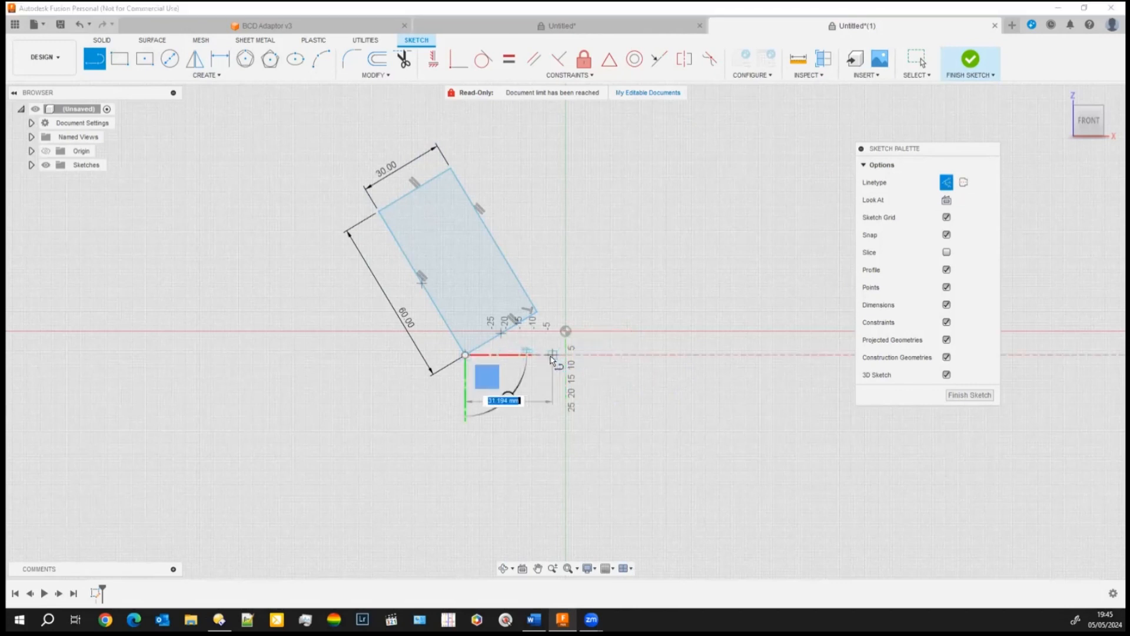
{"action": "left_click", "coordinate": [527, 356]}
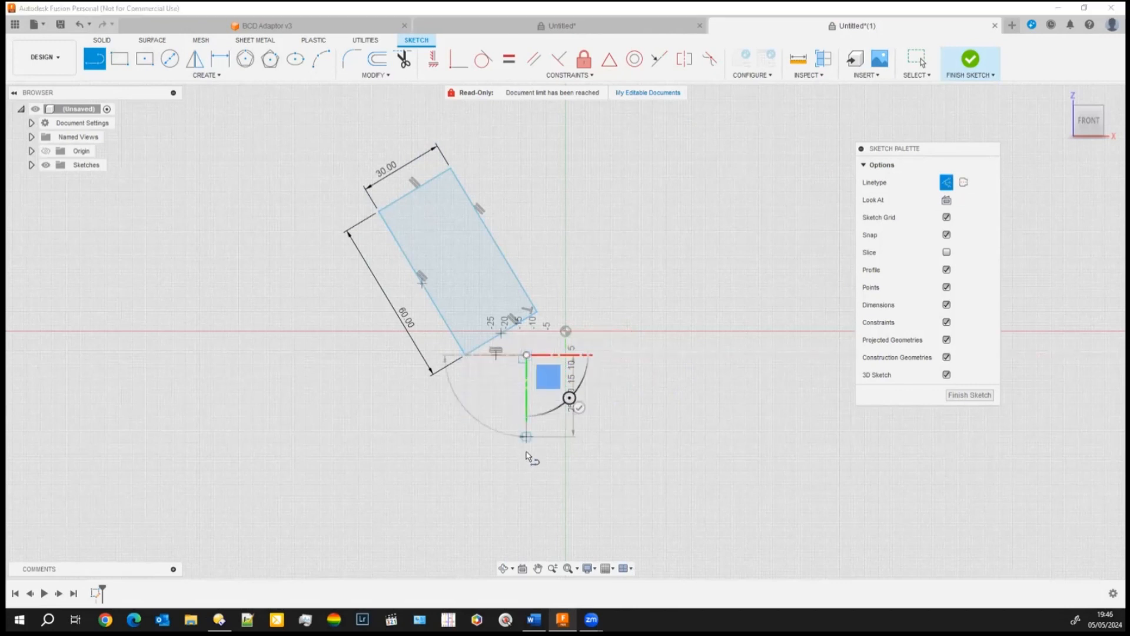
{"action": "left_click", "coordinate": [526, 451]}
{"action": "key", "text": "Return"}
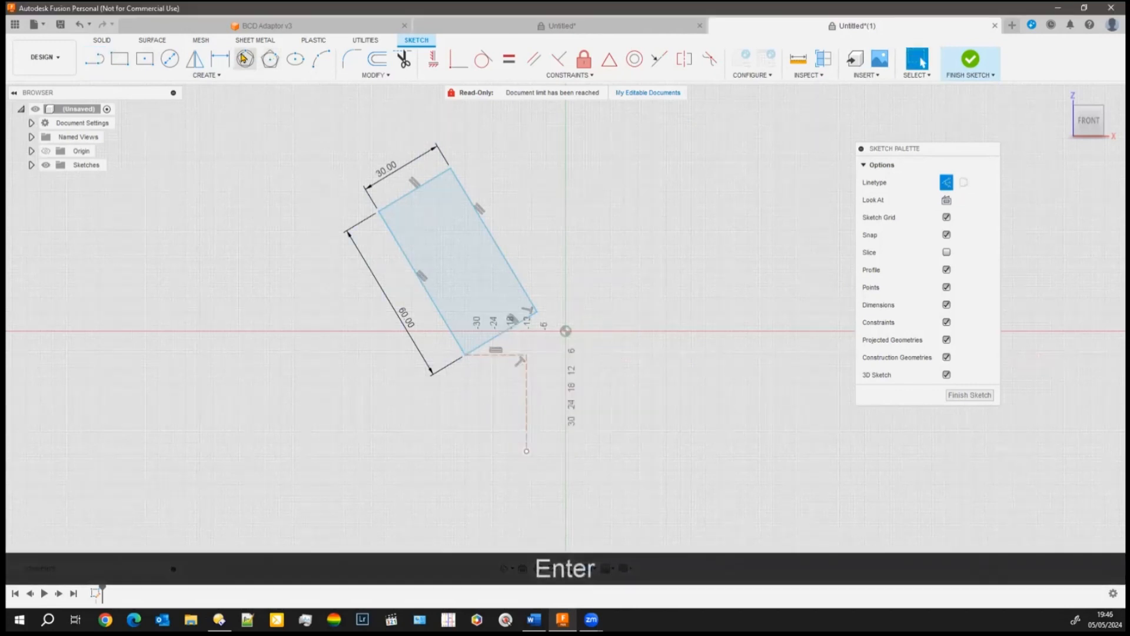
Step: Add a 45° angle dimension between the rectangle's lower short side and the horizontal construction line
{"action": "left_click", "coordinate": [220, 58]}
{"action": "scroll", "coordinate": [486, 342], "scroll_direction": "up", "scroll_amount": 3}
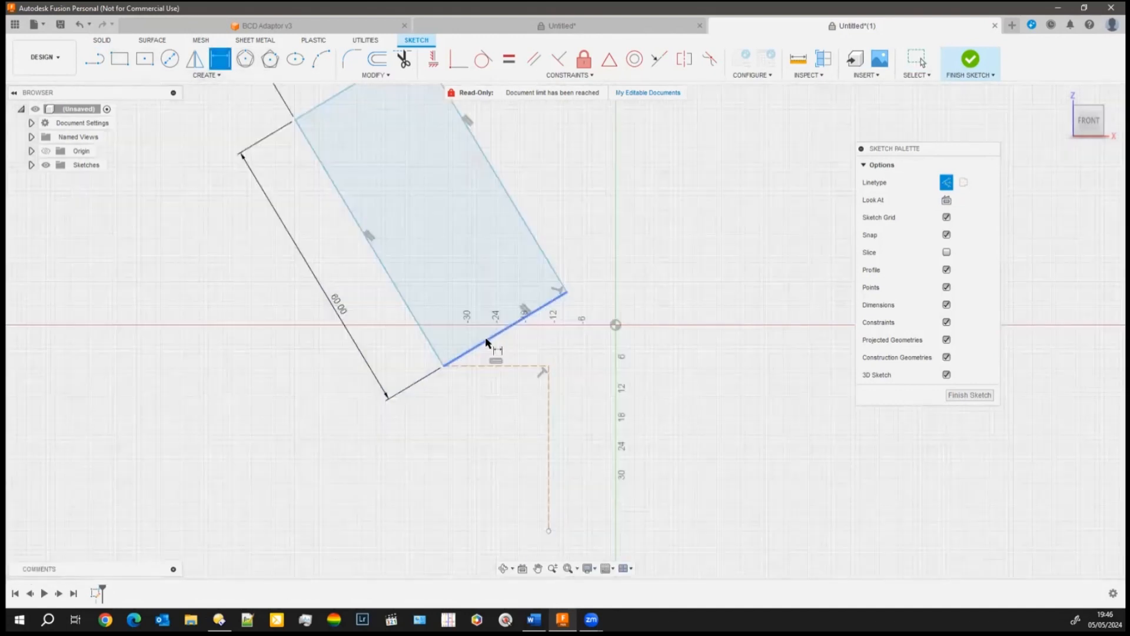
{"action": "left_click", "coordinate": [492, 337]}
{"action": "scroll", "coordinate": [496, 339], "scroll_direction": "up", "scroll_amount": 1}
{"action": "left_click", "coordinate": [507, 370]}
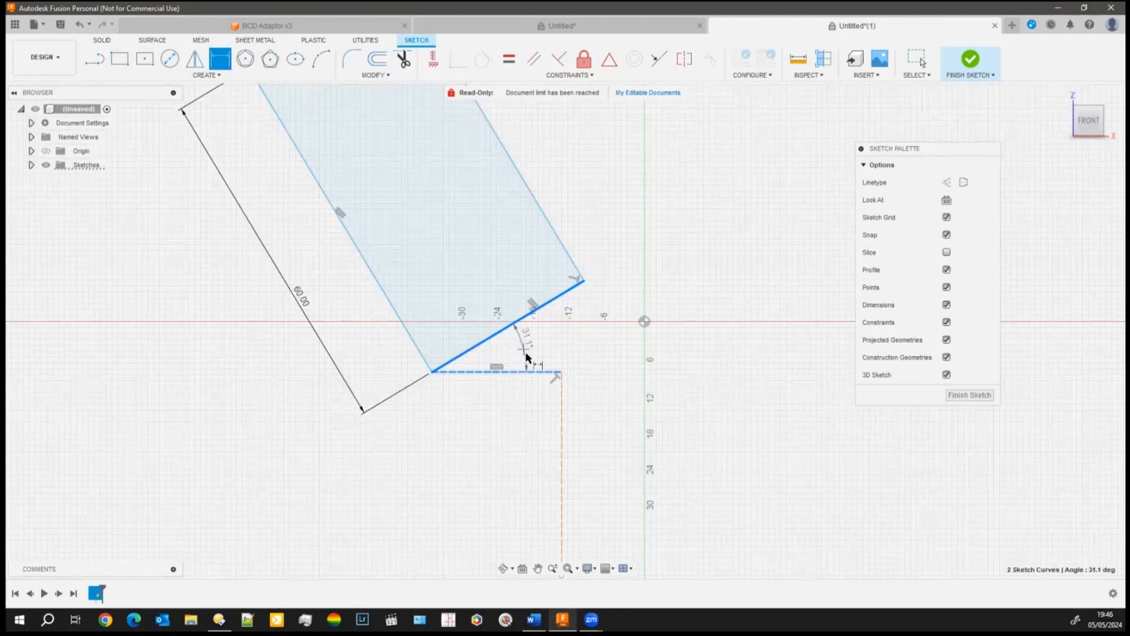
{"action": "left_click", "coordinate": [526, 355]}
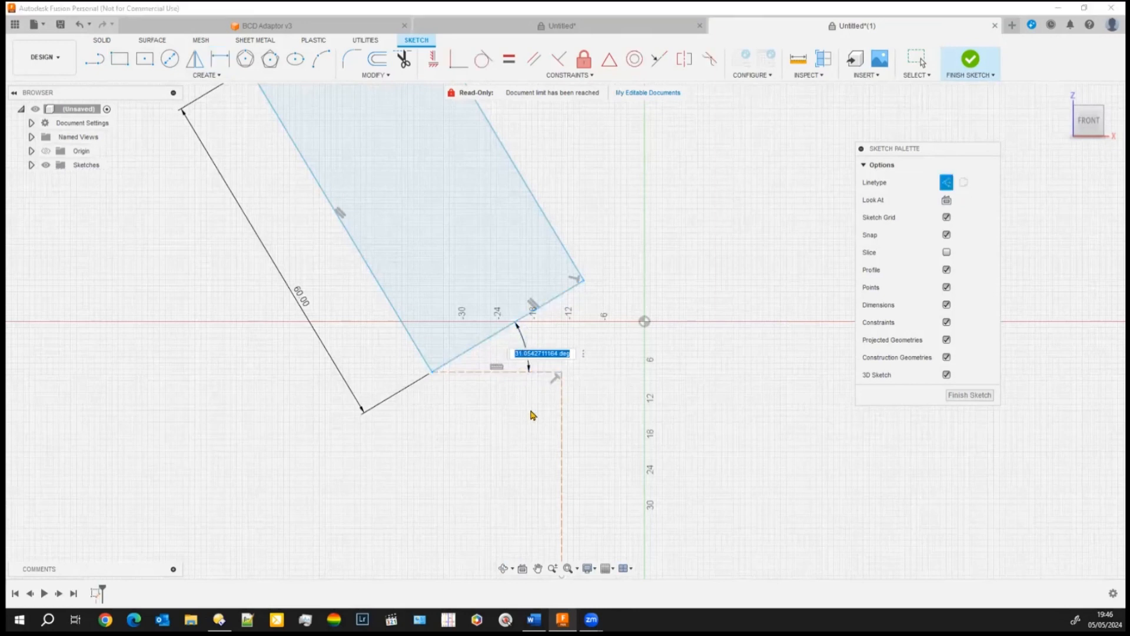
{"action": "type", "text": "45"}
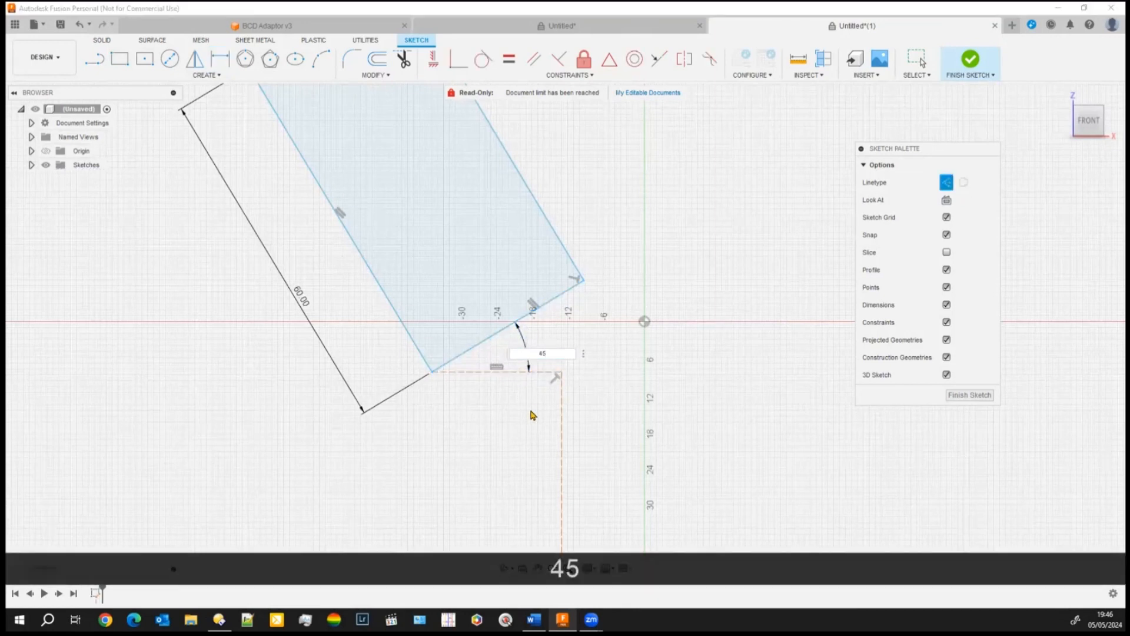
{"action": "key", "text": "Return"}
{"action": "scroll", "coordinate": [474, 442], "scroll_direction": "down", "scroll_amount": 3}
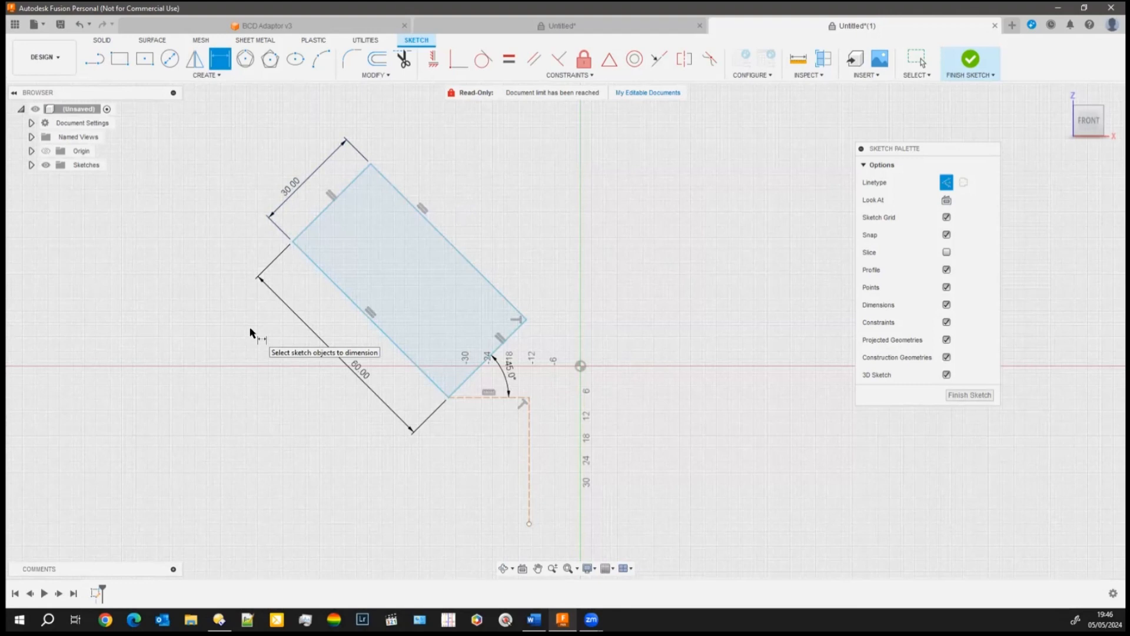
{"action": "key", "text": "Escape"}
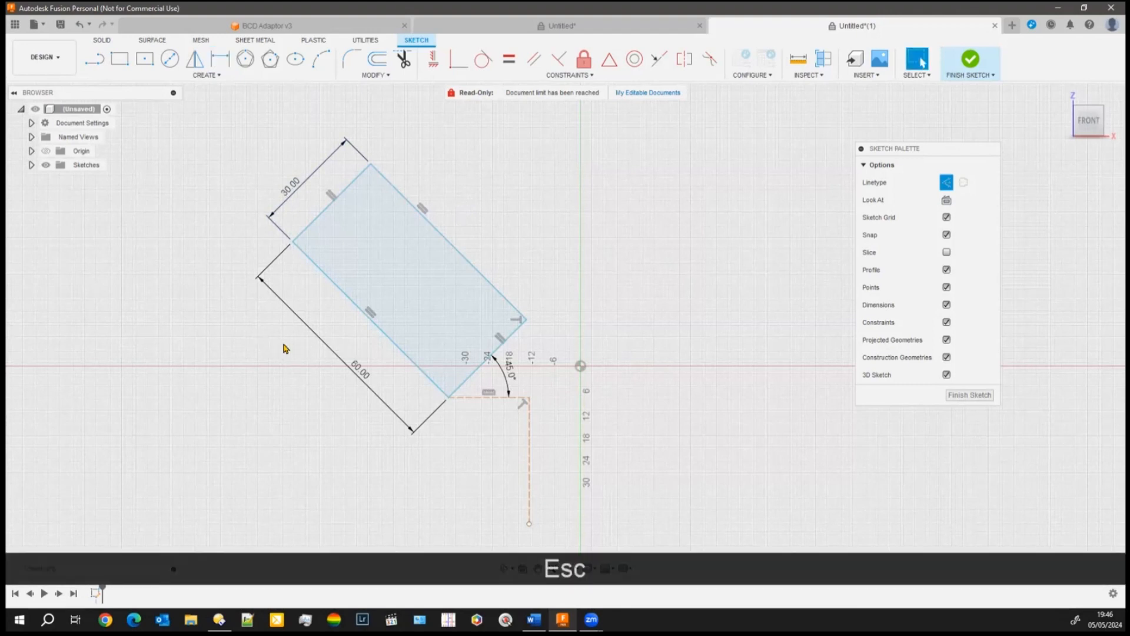
Step: Set the dimension of the rectangle's upper short side to 45 mm
{"action": "double_click", "coordinate": [289, 188]}
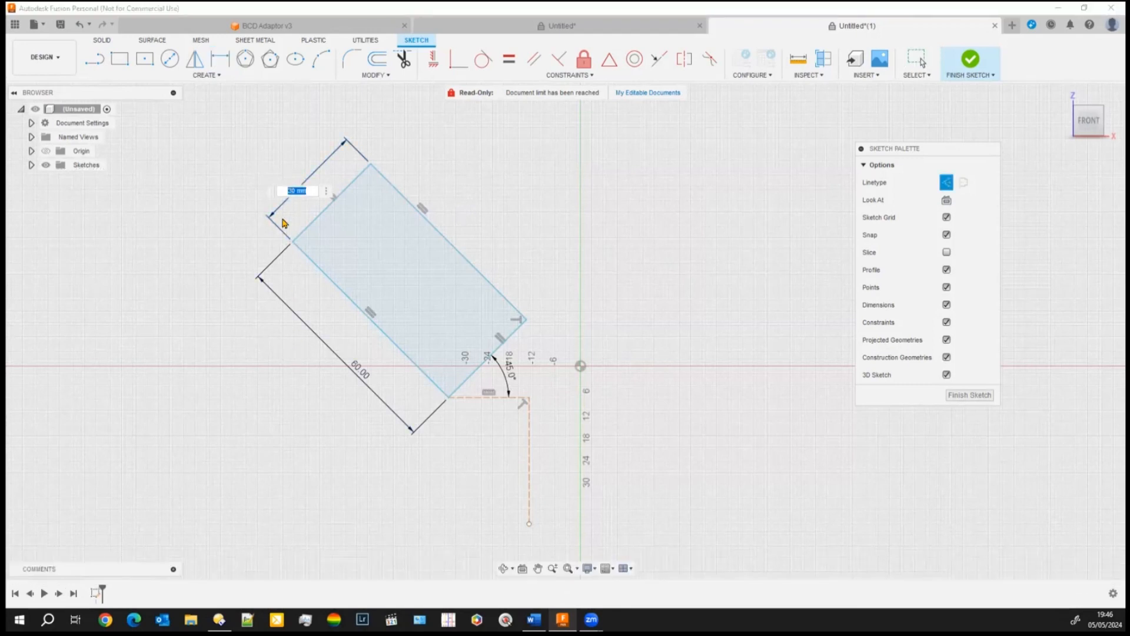
{"action": "type", "text": "45"}
{"action": "key", "text": "Return"}
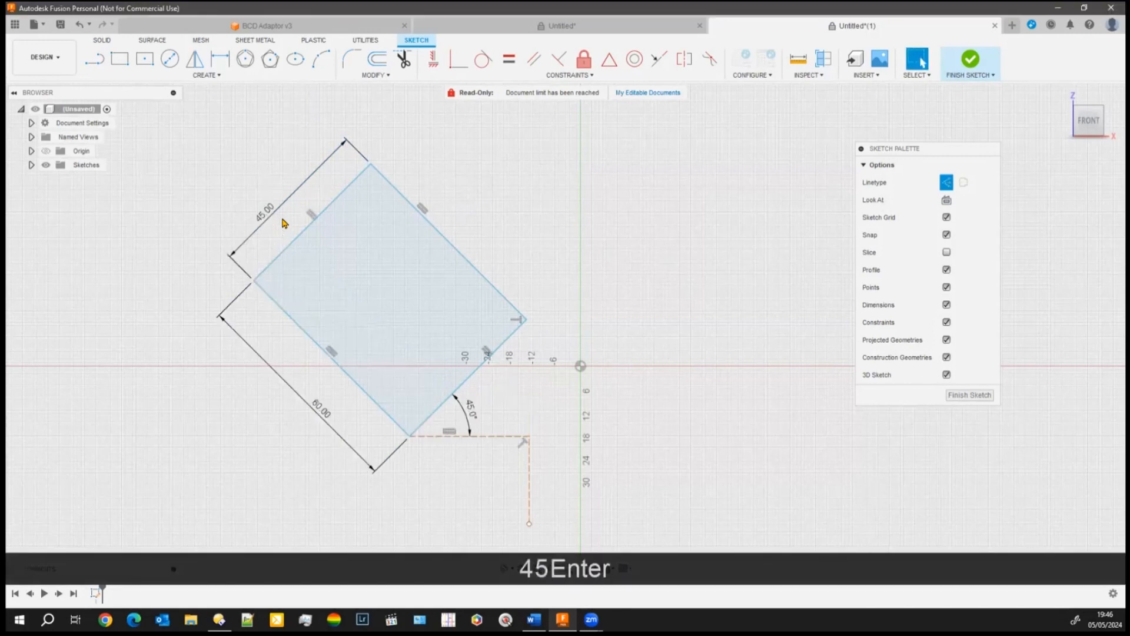